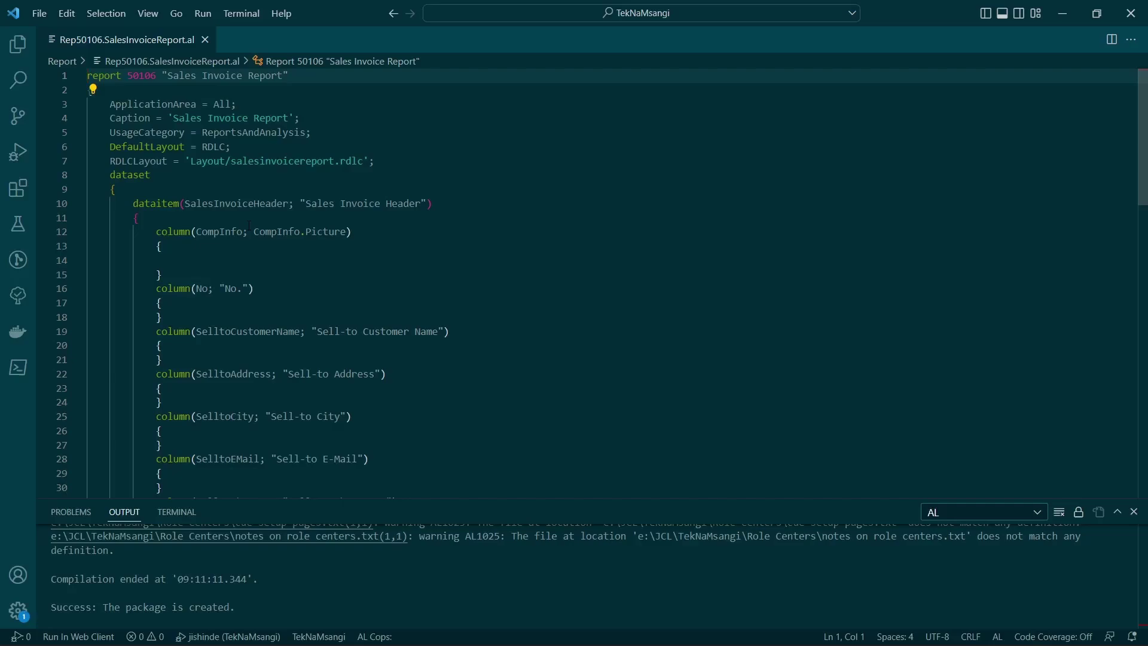
Review the Sales Invoice Header columns down to the OnPreReport trigger
{"action": "left_click", "coordinate": [233, 203]}
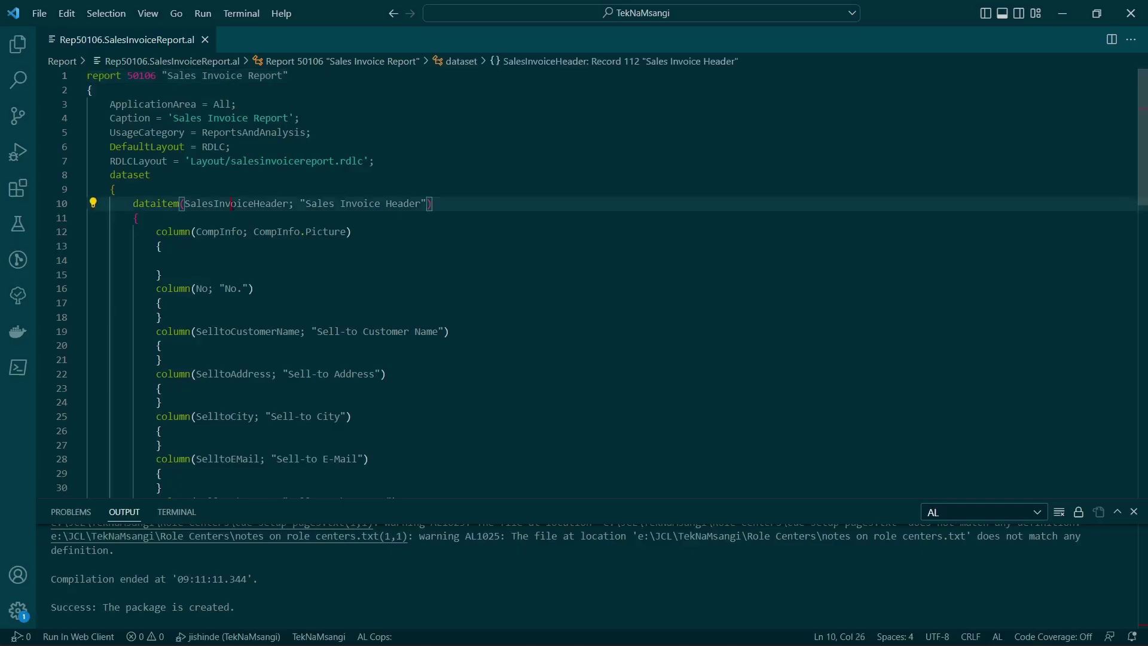
{"action": "key", "text": "Down"}
{"action": "key", "text": "Down"}
{"action": "key", "text": "Down"}
{"action": "key", "text": "Down"}
{"action": "key", "text": "Down"}
{"action": "key", "text": "Down"}
{"action": "key", "text": "Down"}
{"action": "key", "text": "Down"}
{"action": "key", "text": "Down"}
{"action": "key", "text": "Down"}
{"action": "key", "text": "Down"}
{"action": "key", "text": "Down"}
{"action": "key", "text": "Down"}
{"action": "key", "text": "Down"}
{"action": "key", "text": "Down"}
{"action": "key", "text": "Down"}
{"action": "key", "text": "Down"}
{"action": "key", "text": "Down"}
{"action": "key", "text": "Down"}
{"action": "key", "text": "Down"}
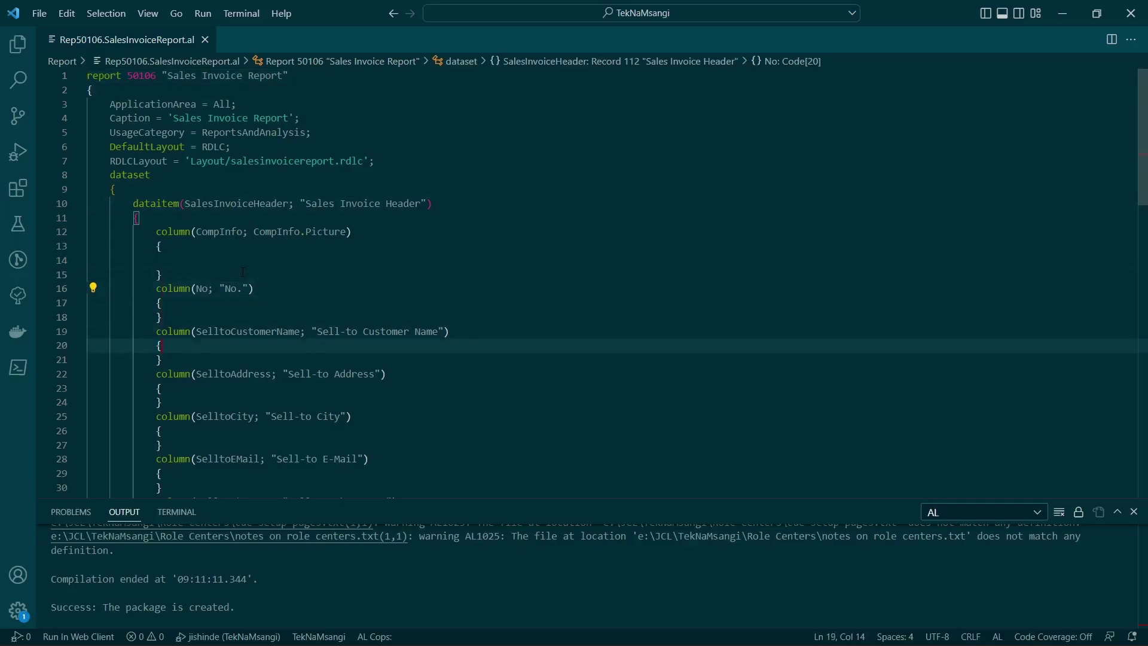
{"action": "key", "text": "Down"}
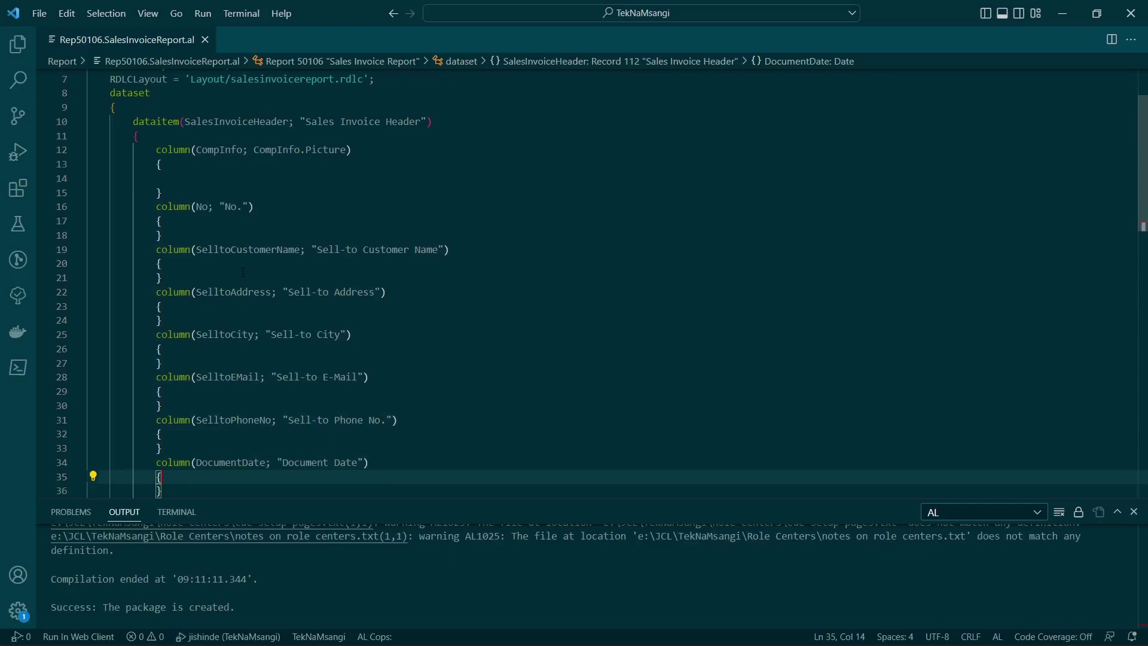
{"action": "key", "text": "Down"}
{"action": "key", "text": "Down"}
{"action": "key", "text": "Down"}
{"action": "key", "text": "Down"}
{"action": "key", "text": "Down"}
{"action": "key", "text": "Down"}
{"action": "key", "text": "Down"}
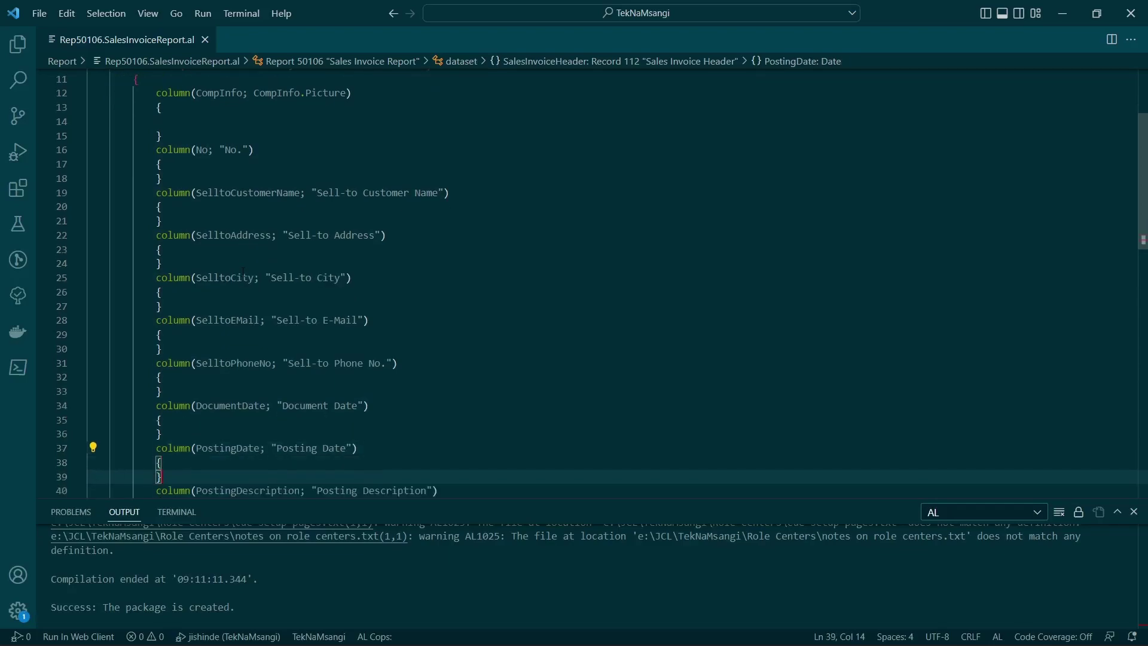
{"action": "key", "text": "Down"}
{"action": "key", "text": "Down"}
{"action": "key", "text": "Down"}
{"action": "key", "text": "Down"}
{"action": "key", "text": "Down"}
{"action": "key", "text": "Down"}
{"action": "key", "text": "Down"}
{"action": "key", "text": "Down"}
{"action": "key", "text": "Down"}
{"action": "key", "text": "Down"}
{"action": "key", "text": "Down"}
{"action": "key", "text": "Down"}
{"action": "key", "text": "Down"}
{"action": "key", "text": "Down"}
{"action": "key", "text": "Down"}
{"action": "key", "text": "Down"}
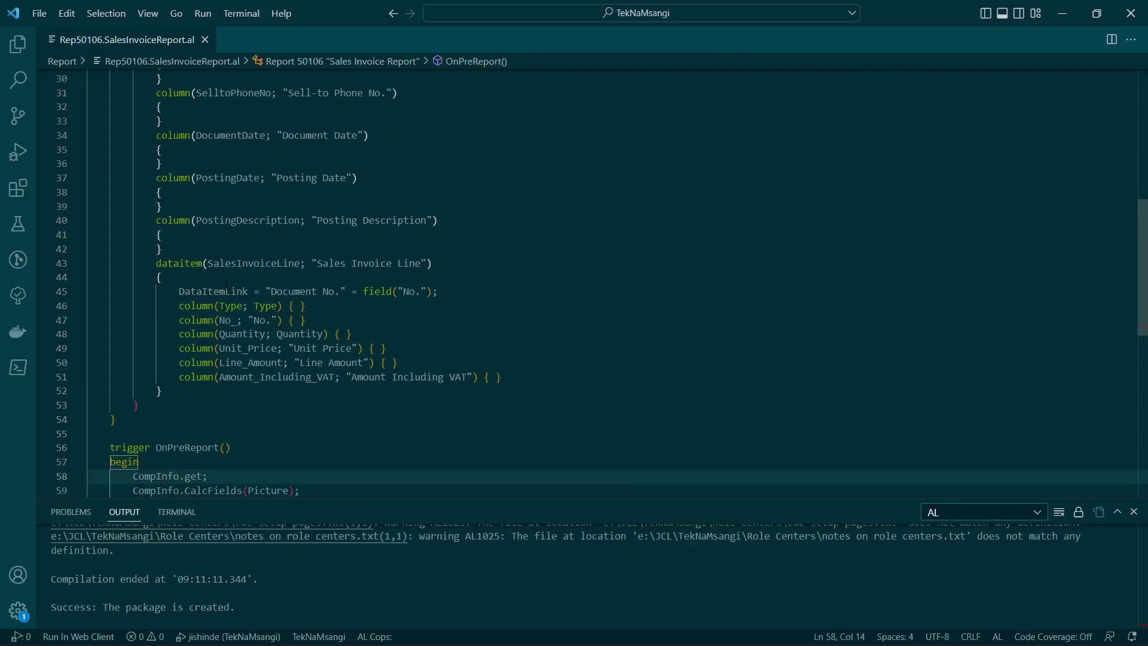
Browse the Sales Invoice Line columns from DataItemLink through Amount_Including_VAT
{"action": "left_click", "coordinate": [242, 272]}
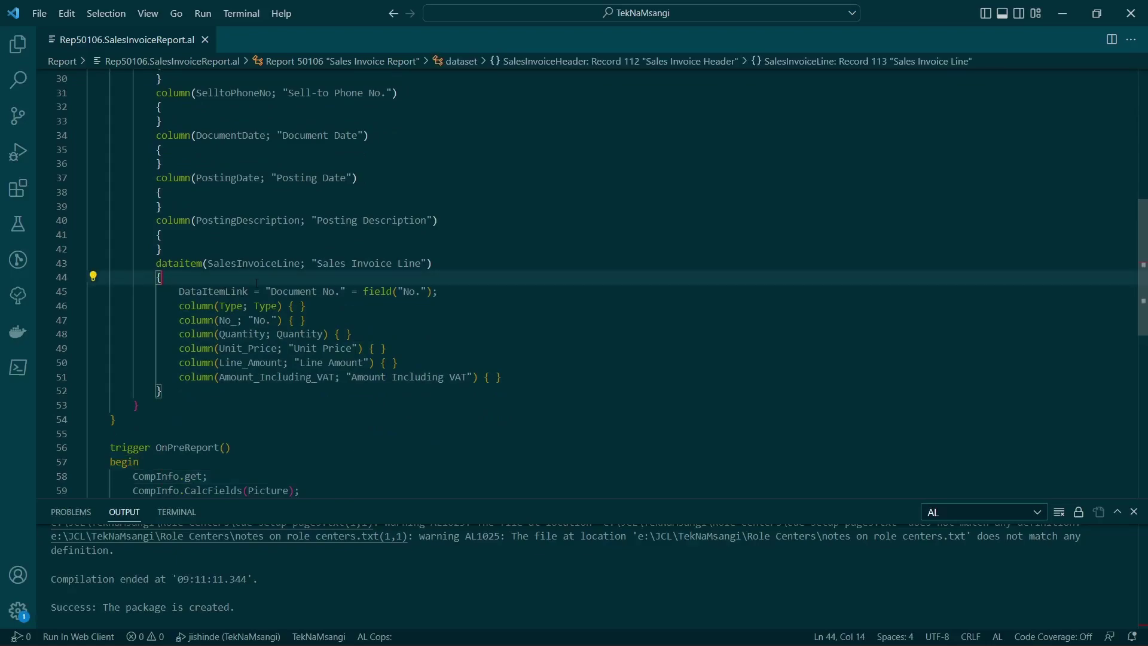
{"action": "left_click", "coordinate": [277, 291]}
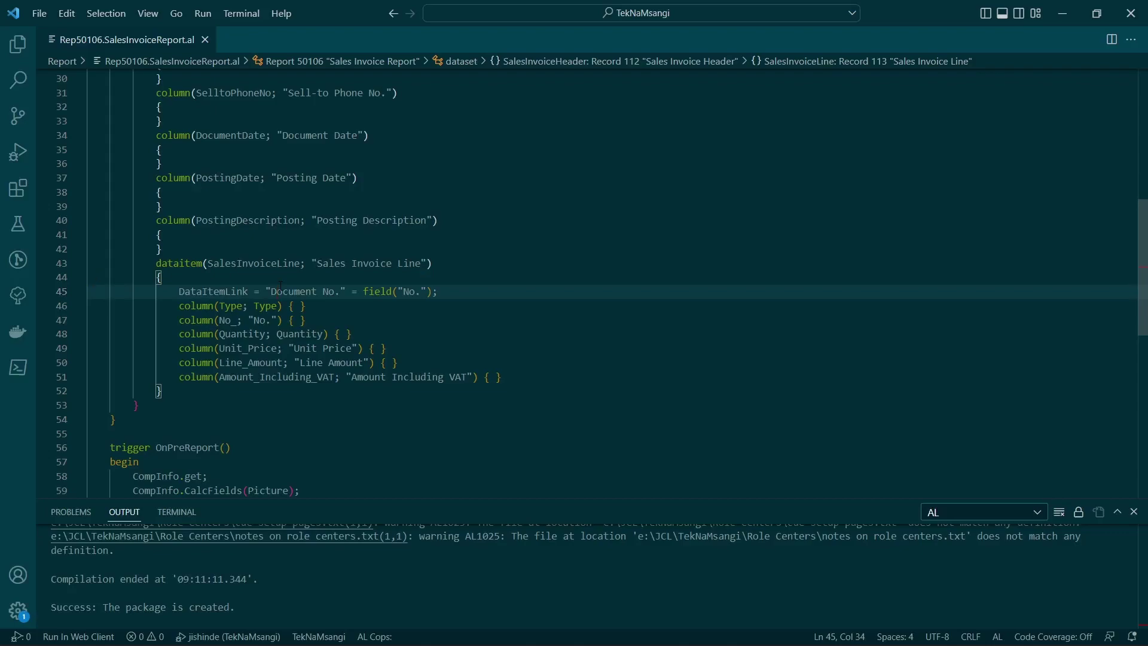
{"action": "key", "text": "Down"}
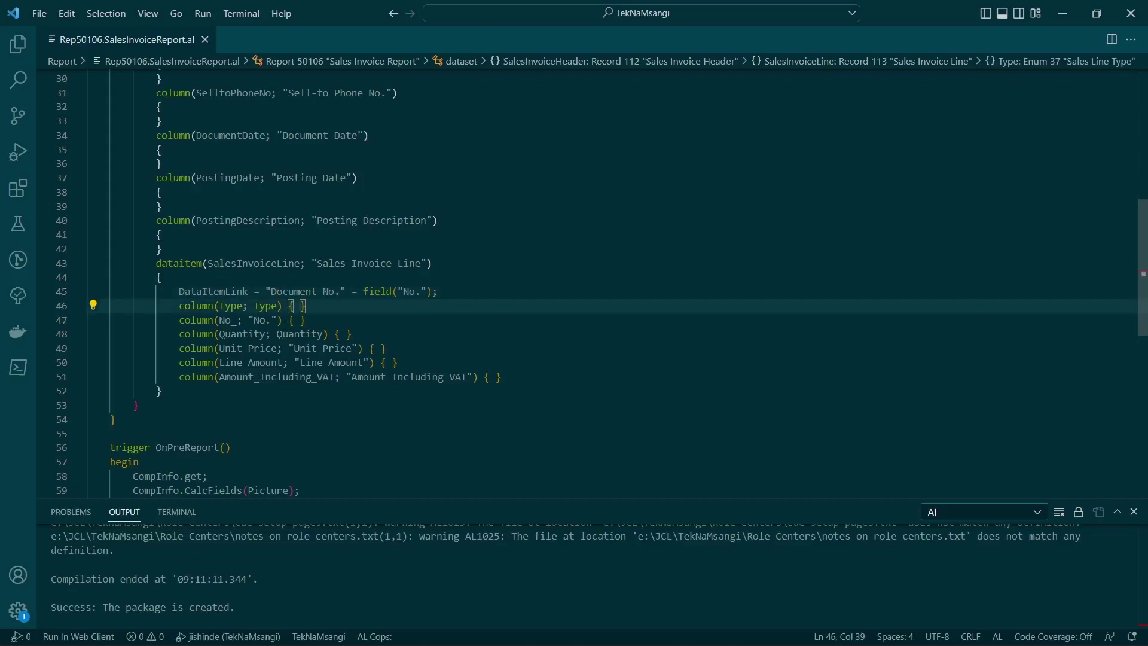
{"action": "key", "text": "Down"}
{"action": "left_click", "coordinate": [266, 362]}
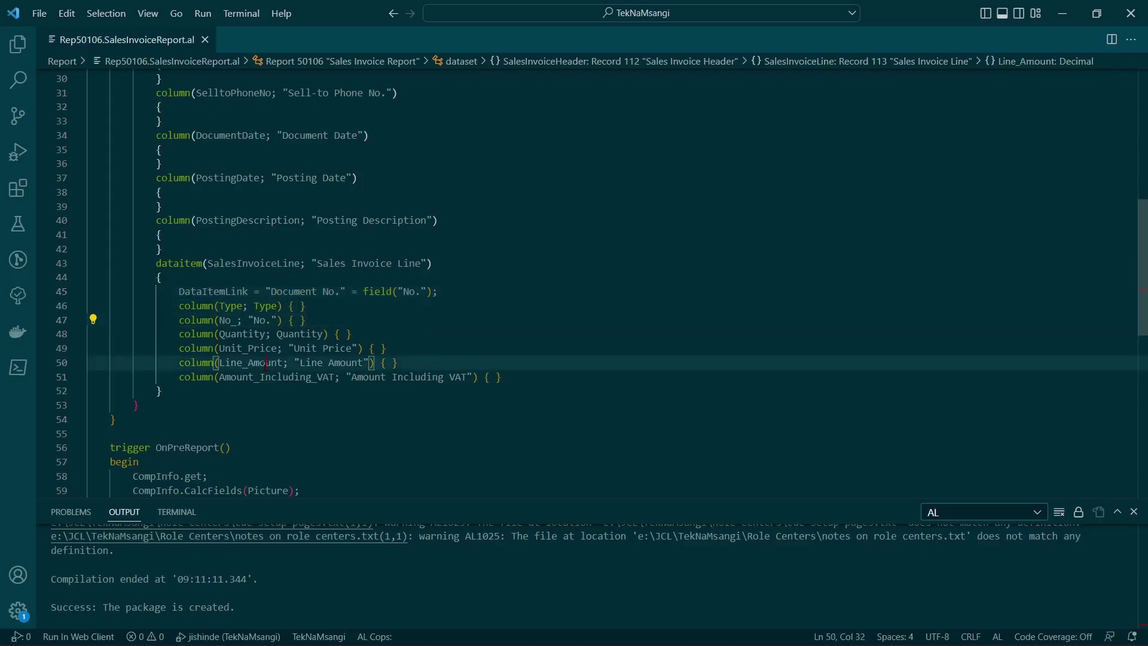
{"action": "left_click", "coordinate": [278, 377]}
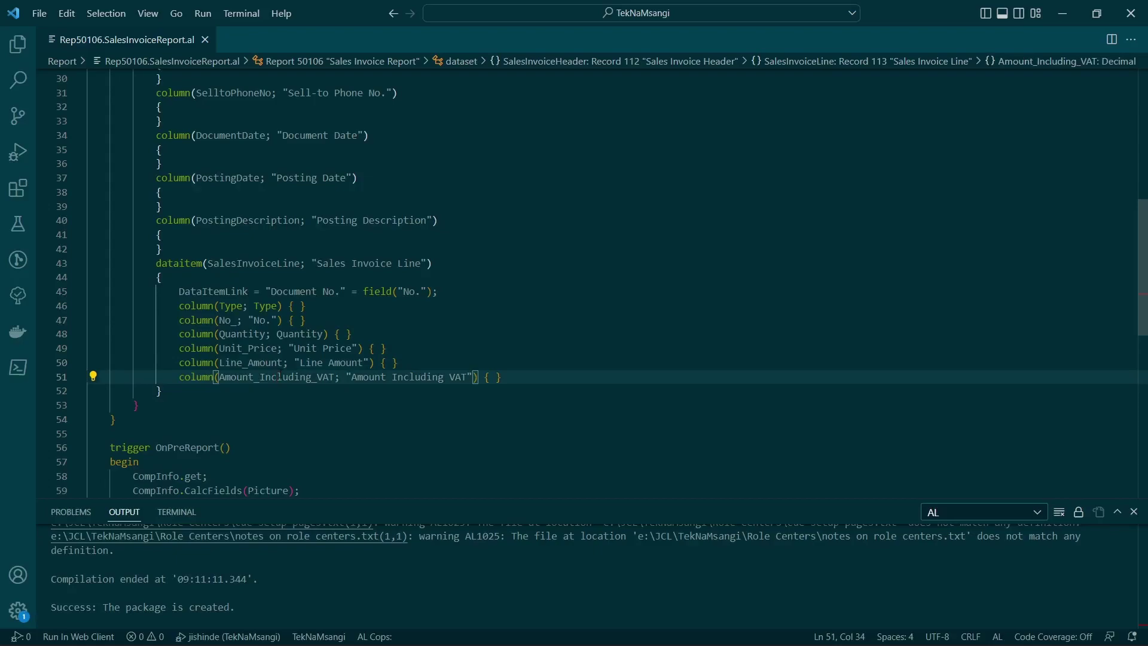
{"action": "left_click", "coordinate": [278, 333]}
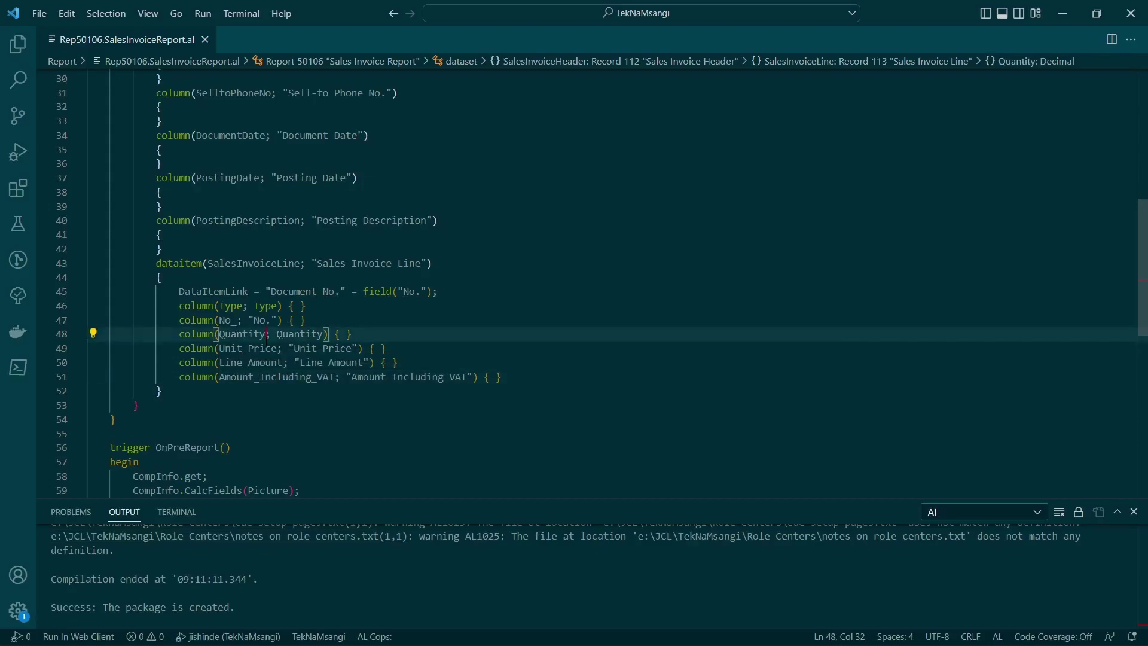
{"action": "left_click", "coordinate": [278, 320]}
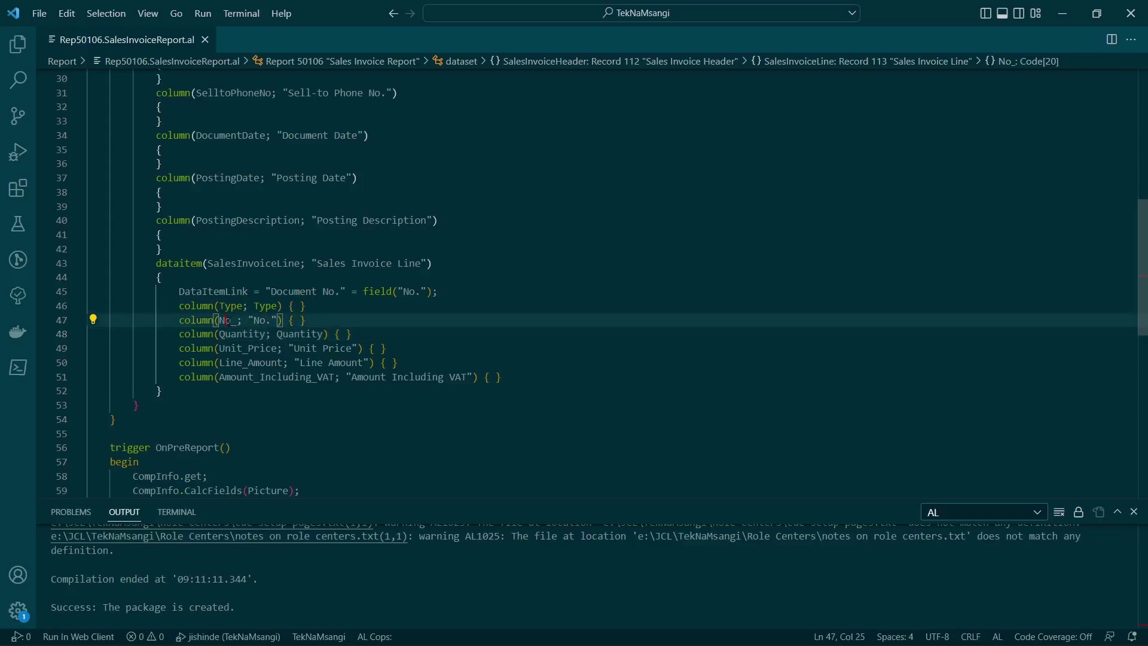
Inspect the Type, No_, Quantity and Unit_Price column lines, ending at Line_Amount
{"action": "triple_click", "coordinate": [229, 307]}
{"action": "double_click", "coordinate": [230, 321]}
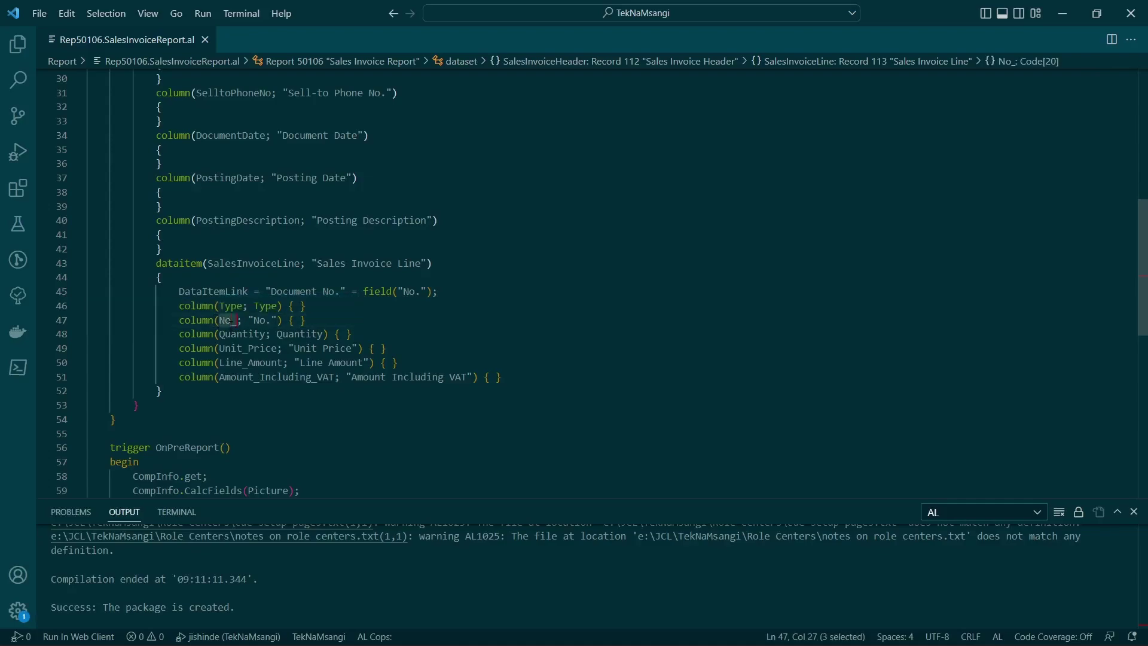
{"action": "key", "text": "ctrl+a"}
{"action": "left_click", "coordinate": [231, 321]}
{"action": "double_click", "coordinate": [249, 334]}
{"action": "left_click", "coordinate": [243, 348]}
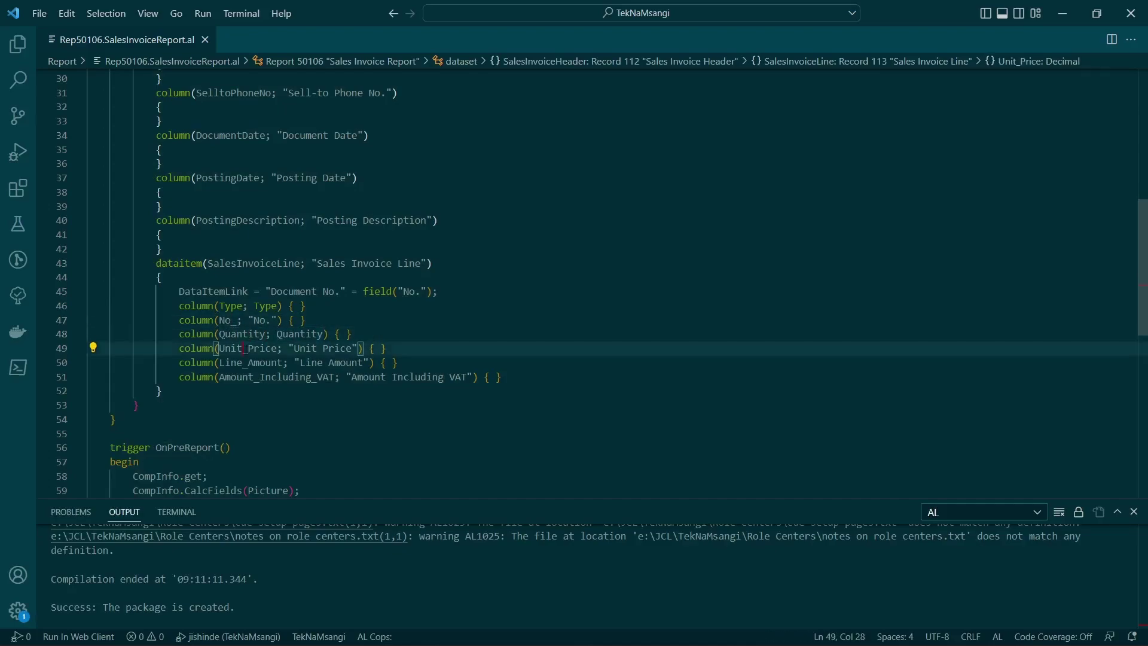
{"action": "key", "text": "Down"}
{"action": "key", "text": "Down"}
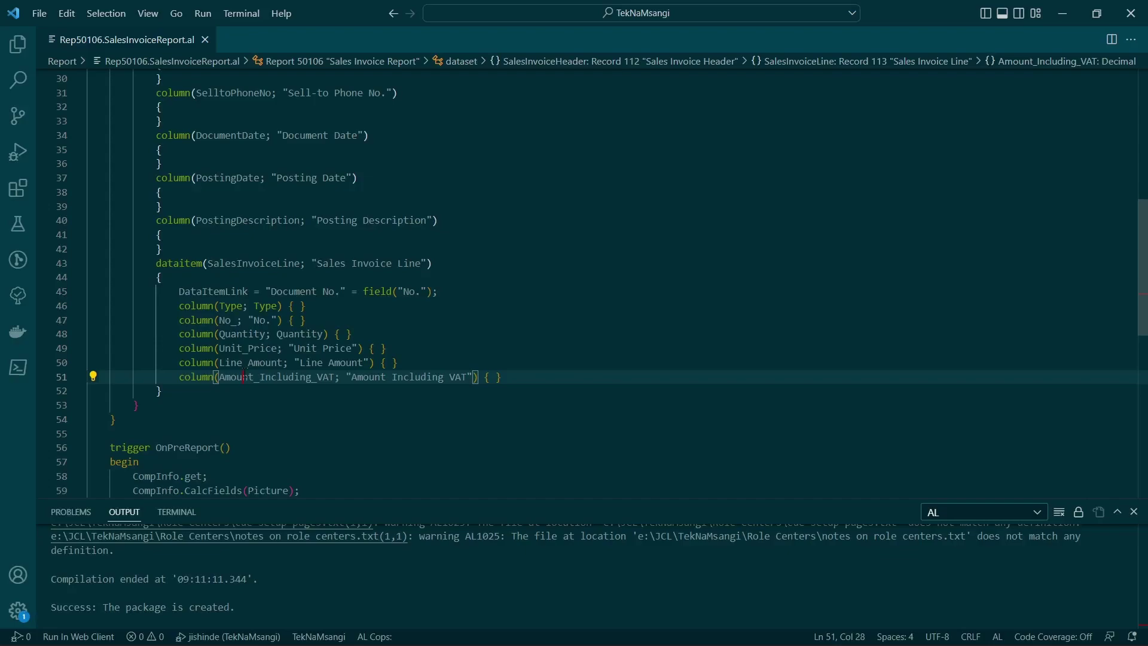
Add column(Line_Discount__; "Line Discount %") after Line_Amount and save the code
{"action": "left_click", "coordinate": [424, 361]}
{"action": "key", "text": "Return"}
{"action": "type", "text": "co"}
{"action": "key", "text": "Tab"}
{"action": "type", "text": "(di"}
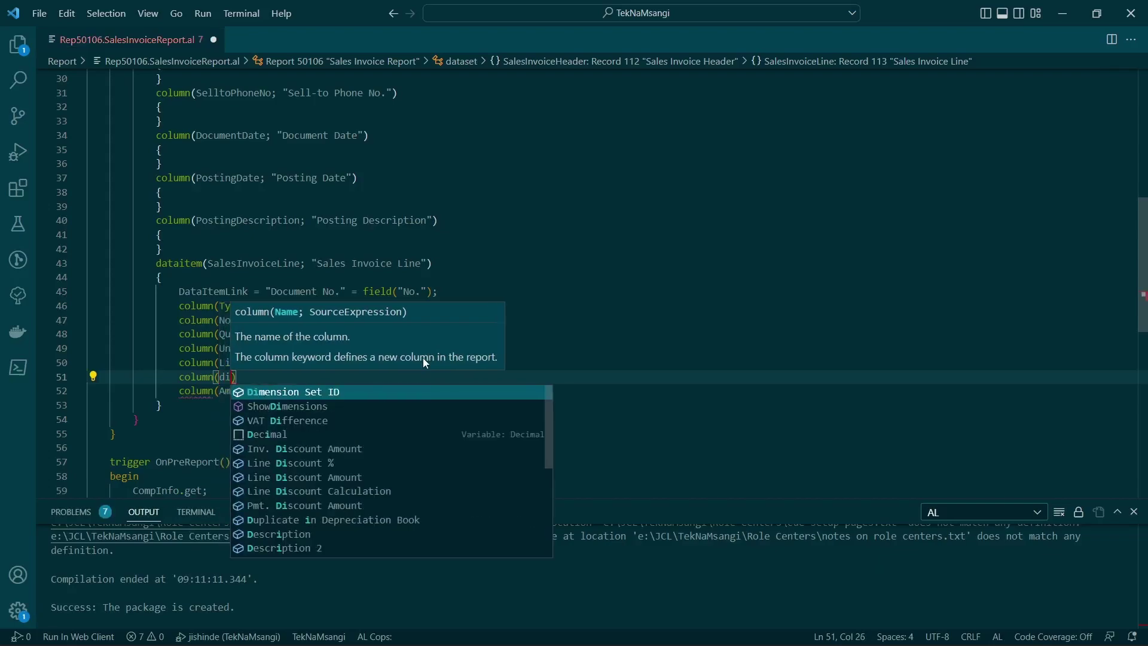
{"action": "key", "text": "BackSpace"}
{"action": "key", "text": "BackSpace"}
{"action": "type", "text": "lin"}
{"action": "key", "text": "Down"}
{"action": "key", "text": "Tab"}
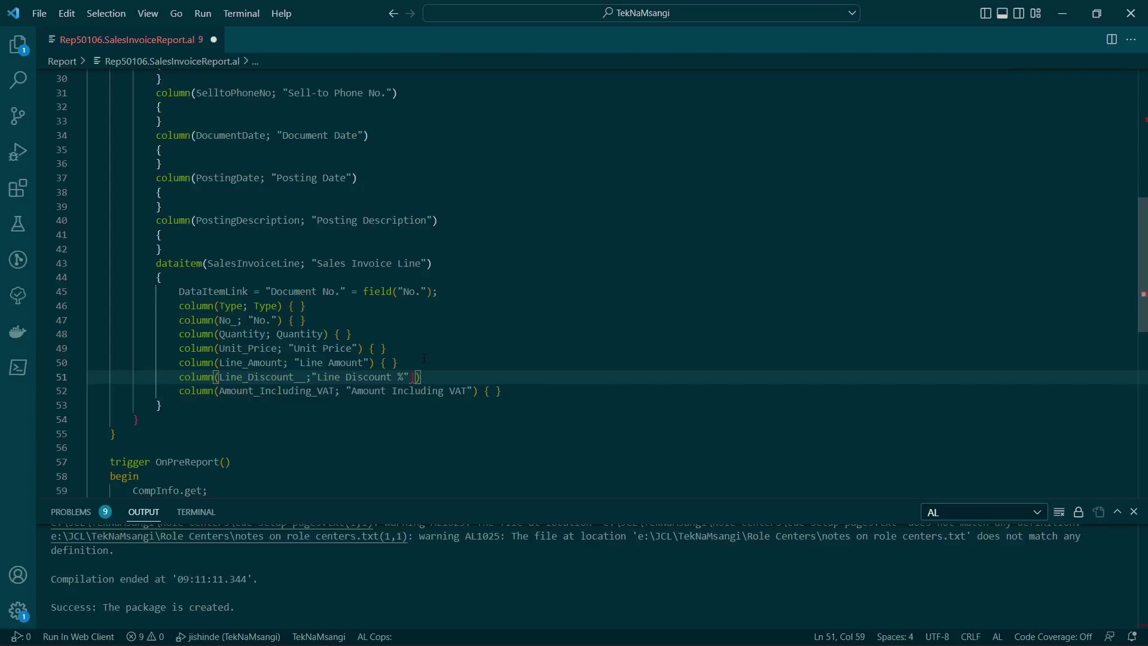
{"action": "key", "text": "Left"}
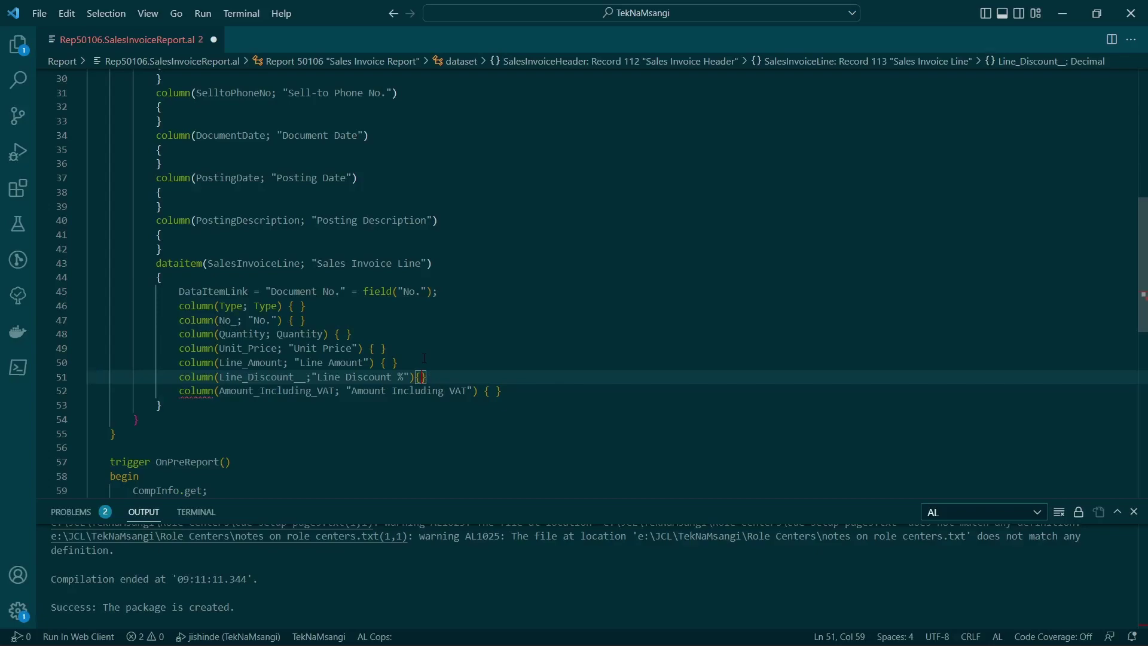
{"action": "key", "text": "ctrl+s"}
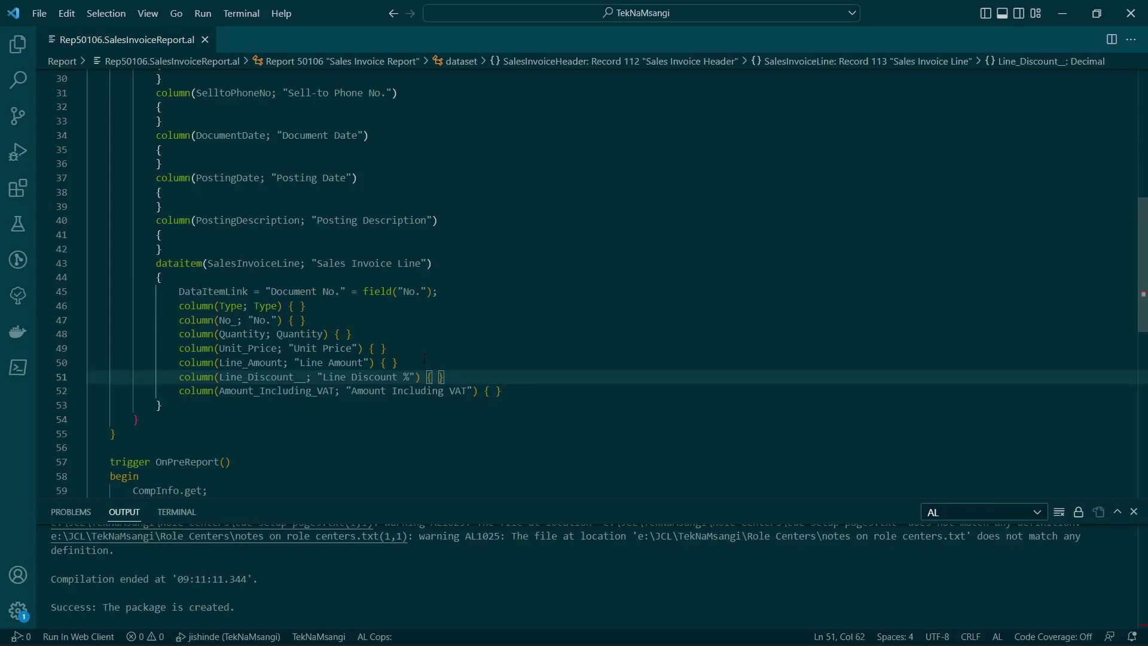
{"action": "left_click", "coordinate": [238, 257]}
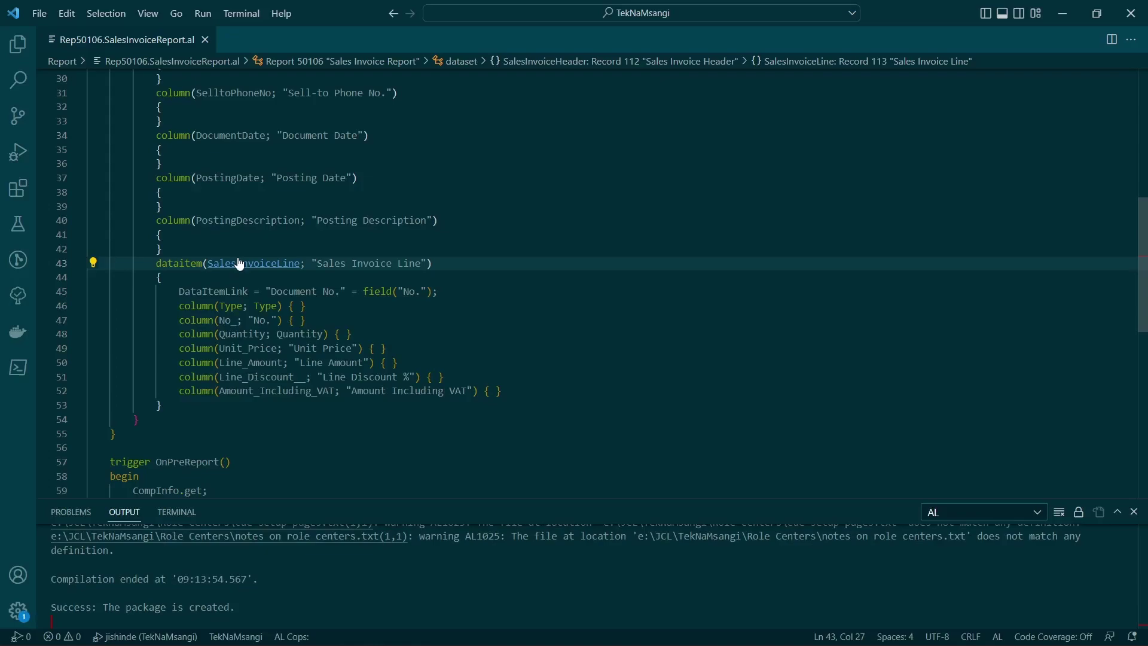
Rebuild the extension package with Ctrl+F5 and return to the dataset line
{"action": "key", "text": "ctrl+F5"}
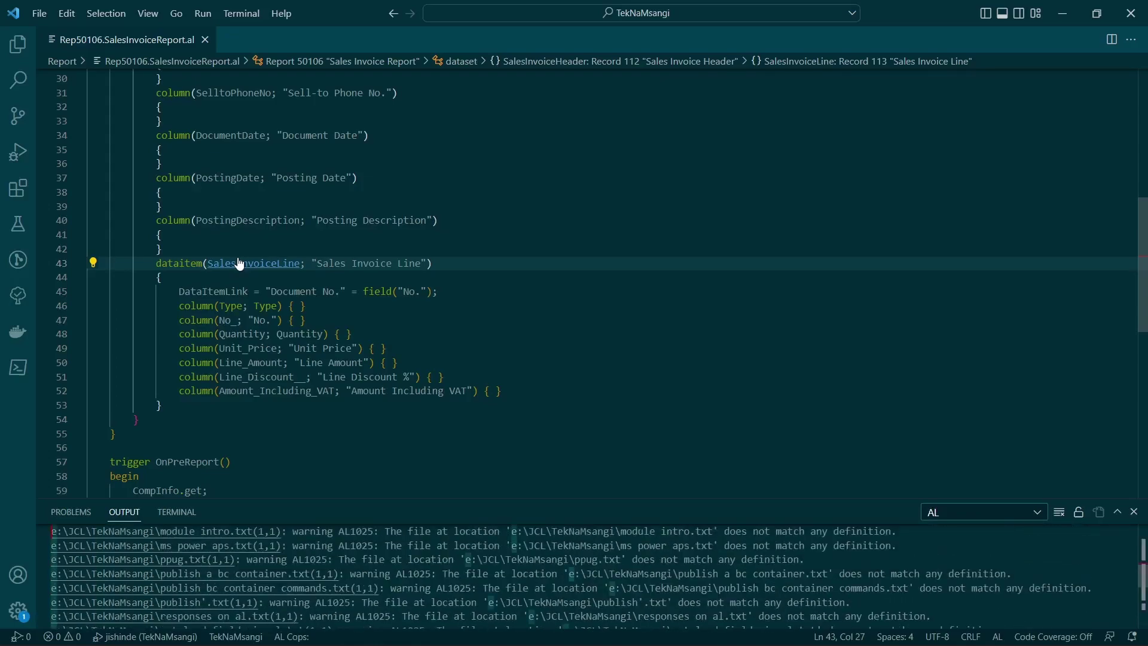
{"action": "left_click", "coordinate": [317, 207]}
{"action": "left_click", "coordinate": [573, 226]}
{"action": "key", "text": "Up"}
{"action": "key", "text": "Up"}
{"action": "key", "text": "Up"}
{"action": "key", "text": "Up"}
{"action": "key", "text": "Up"}
{"action": "key", "text": "Up"}
{"action": "key", "text": "Up"}
{"action": "key", "text": "Up"}
{"action": "key", "text": "Up"}
{"action": "key", "text": "Up"}
{"action": "key", "text": "Up"}
{"action": "key", "text": "Up"}
{"action": "key", "text": "Up"}
{"action": "key", "text": "Up"}
{"action": "key", "text": "Up"}
{"action": "key", "text": "Up"}
{"action": "key", "text": "Up"}
{"action": "key", "text": "Up"}
{"action": "key", "text": "Up"}
{"action": "key", "text": "Up"}
{"action": "key", "text": "Up"}
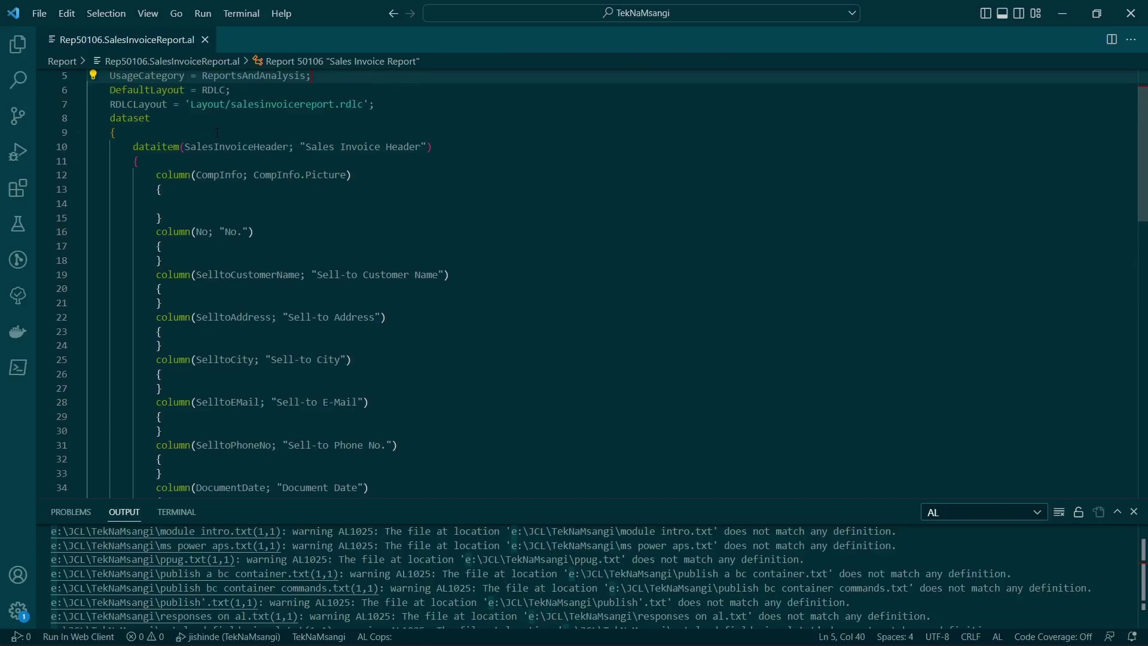
{"action": "key", "text": "Down"}
{"action": "key", "text": "Down"}
{"action": "key", "text": "Down"}
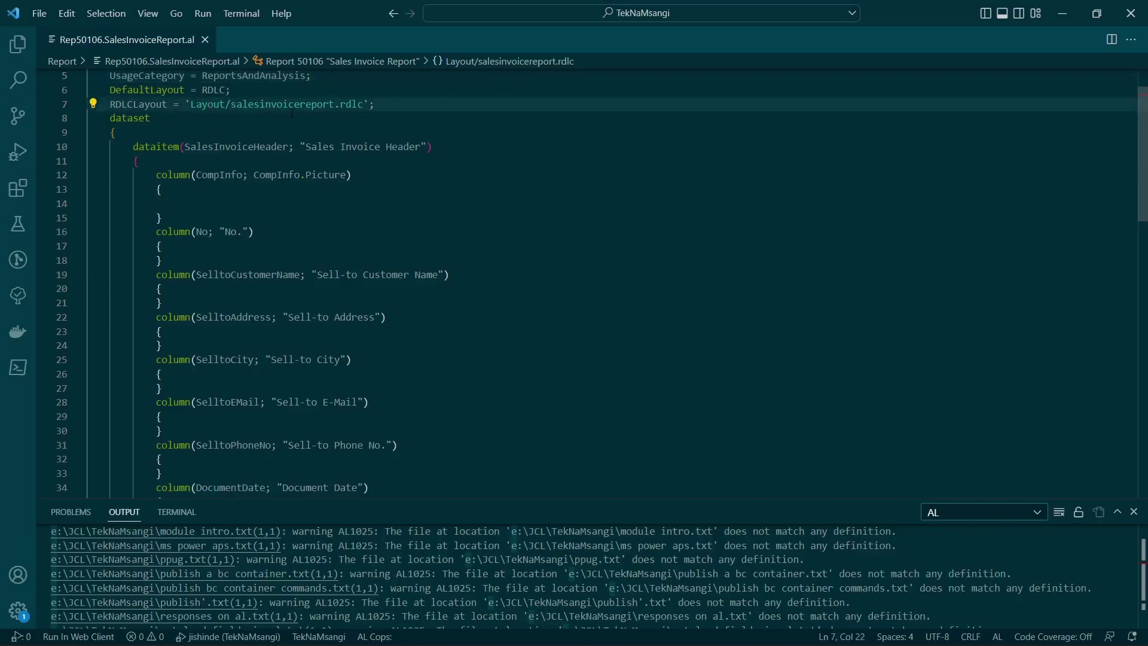
Locate the RDLC layout path and expand the Layout folder in the Explorer
{"action": "left_click", "coordinate": [197, 104]}
{"action": "left_click", "coordinate": [18, 45]}
{"action": "left_click", "coordinate": [72, 209]}
Open salesinvoicereport.rdlc externally so it launches in Report Builder
{"action": "right_click", "coordinate": [92, 245]}
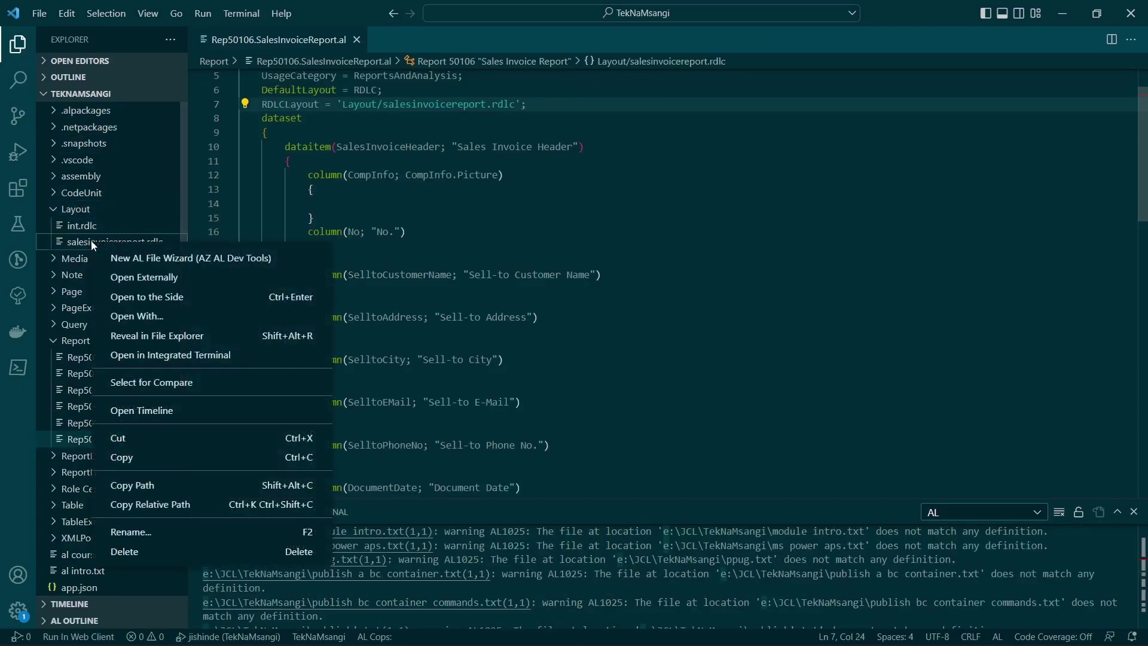
{"action": "left_click", "coordinate": [140, 280]}
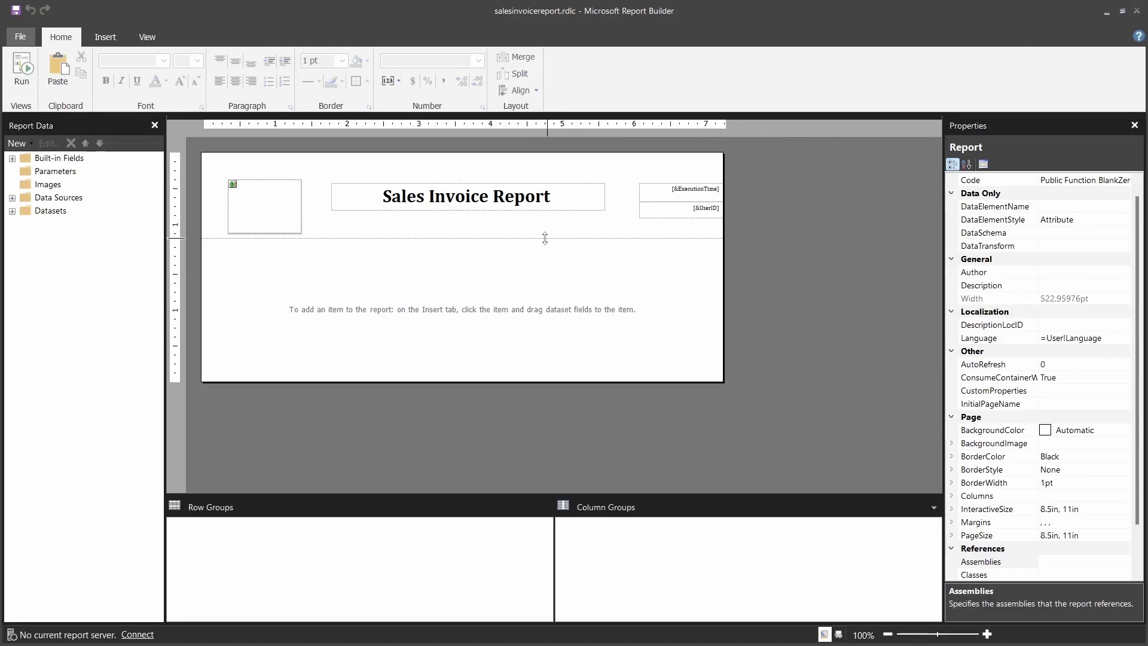
Insert a table into the report body and move it up just below the title
{"action": "right_click", "coordinate": [235, 266]}
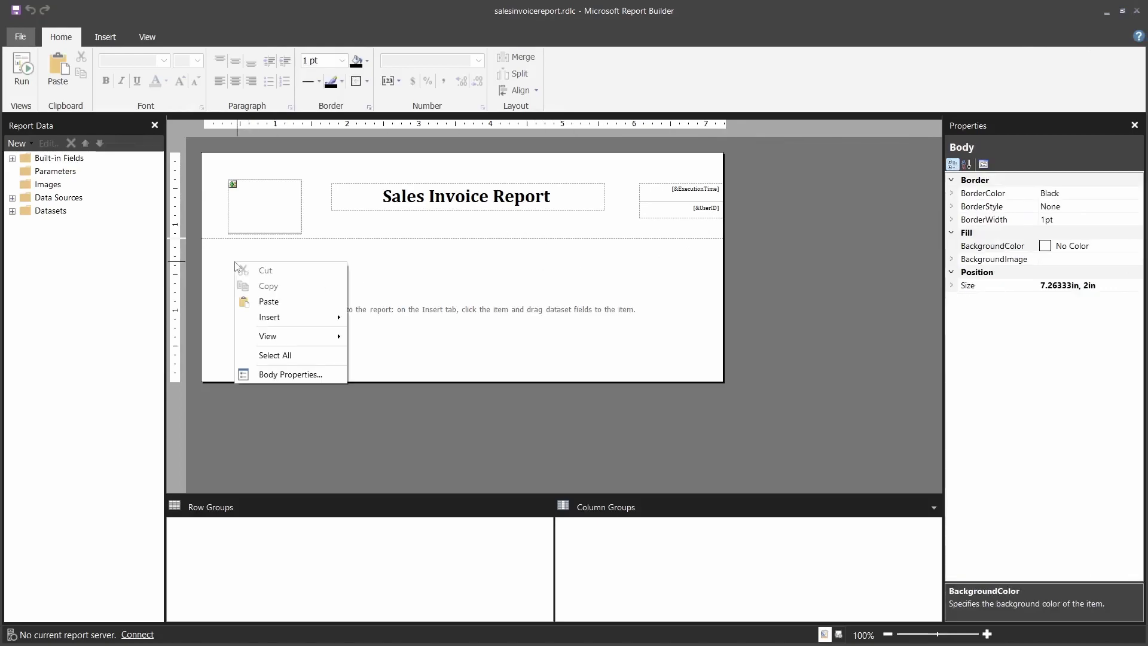
{"action": "mouse_move", "coordinate": [317, 317]}
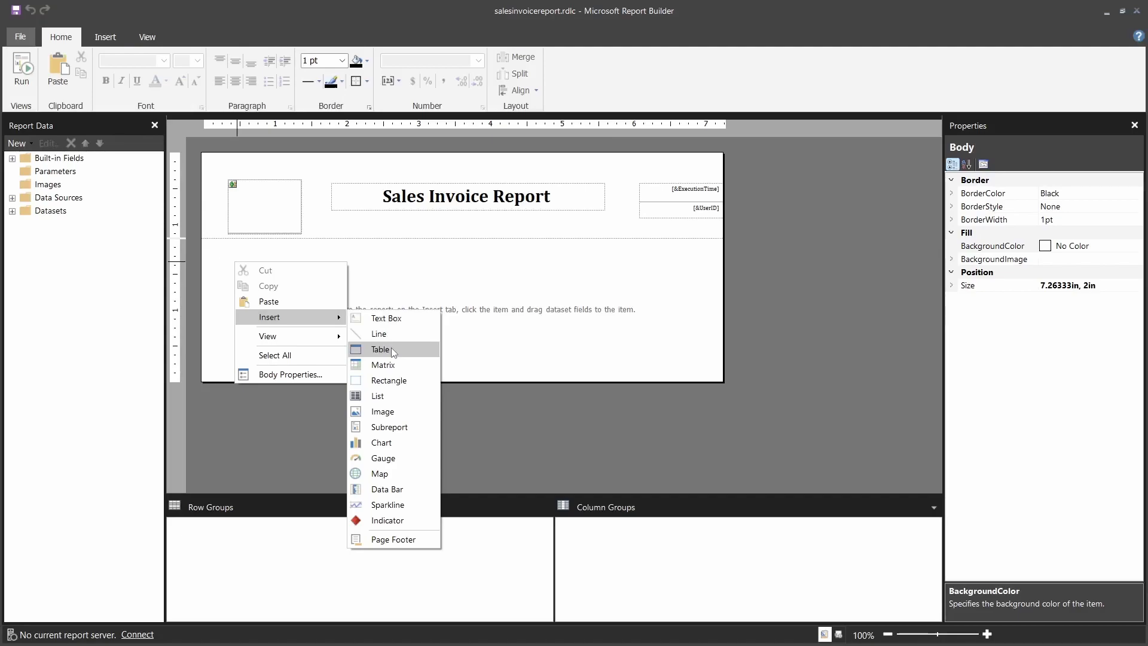
{"action": "left_click", "coordinate": [393, 351]}
{"action": "left_click", "coordinate": [260, 278]}
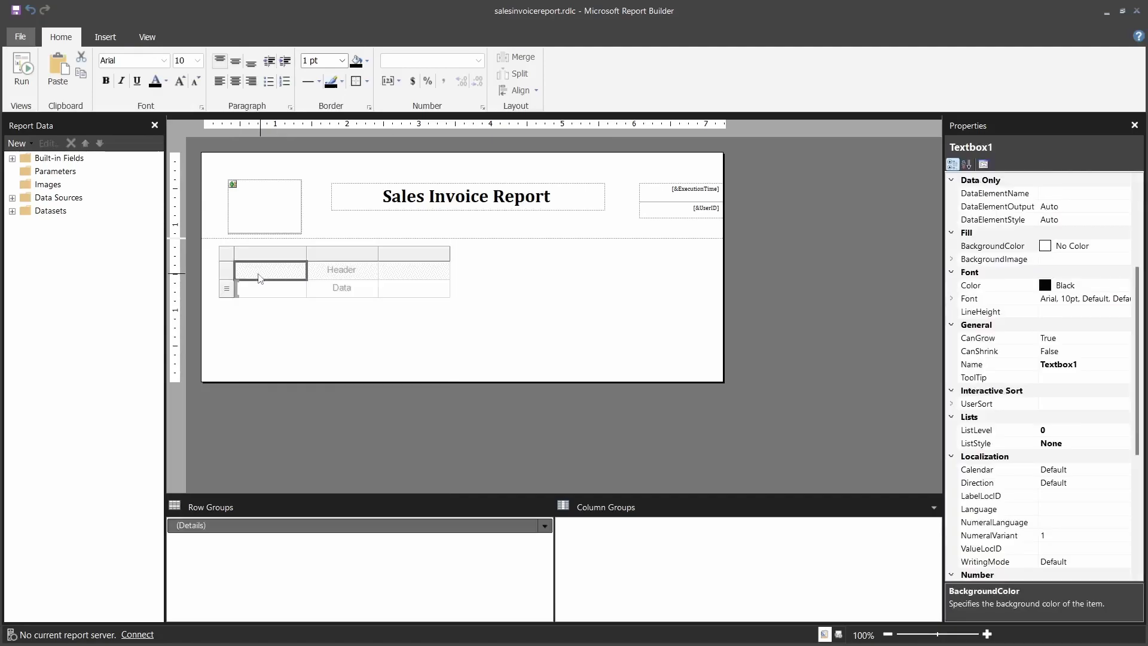
{"action": "left_click", "coordinate": [227, 255]}
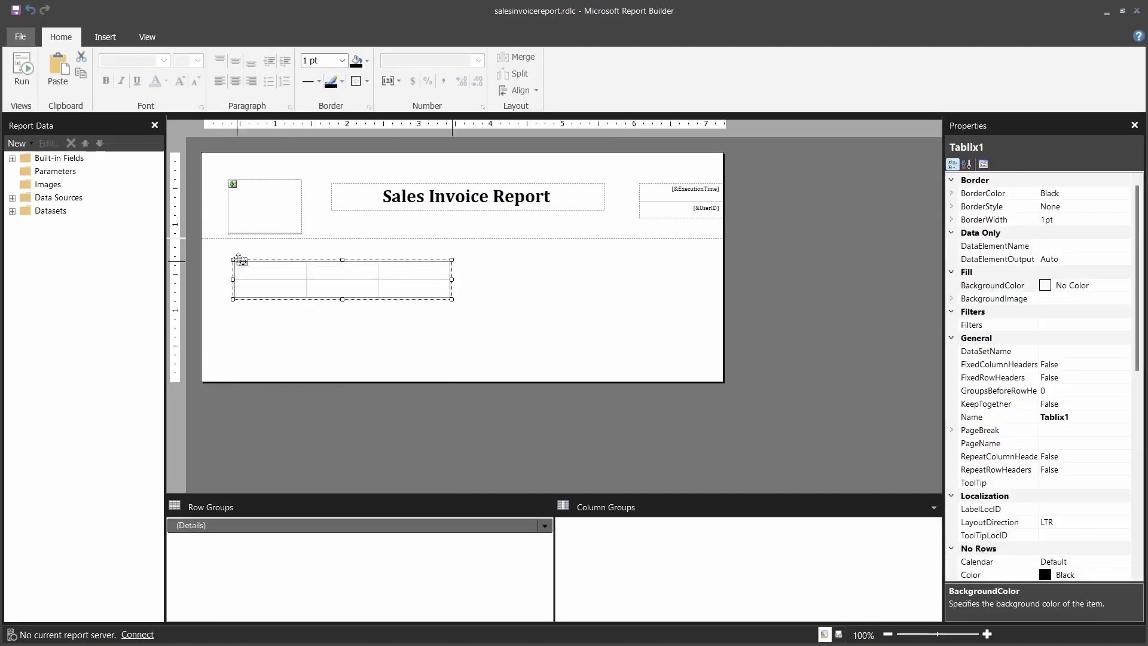
{"action": "left_click_drag", "start_coordinate": [238, 258], "coordinate": [232, 246]}
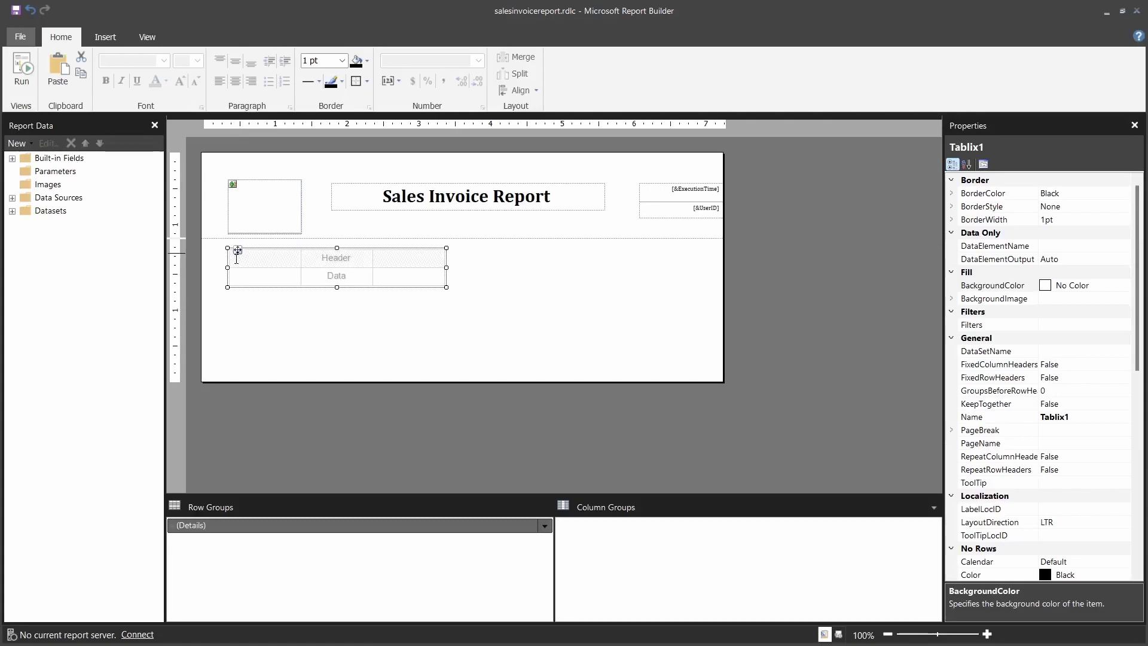
{"action": "left_click", "coordinate": [237, 261]}
Start a parent group, cancel it, then put the No field in the left Data cell
{"action": "left_click", "coordinate": [220, 276]}
{"action": "right_click", "coordinate": [219, 277]}
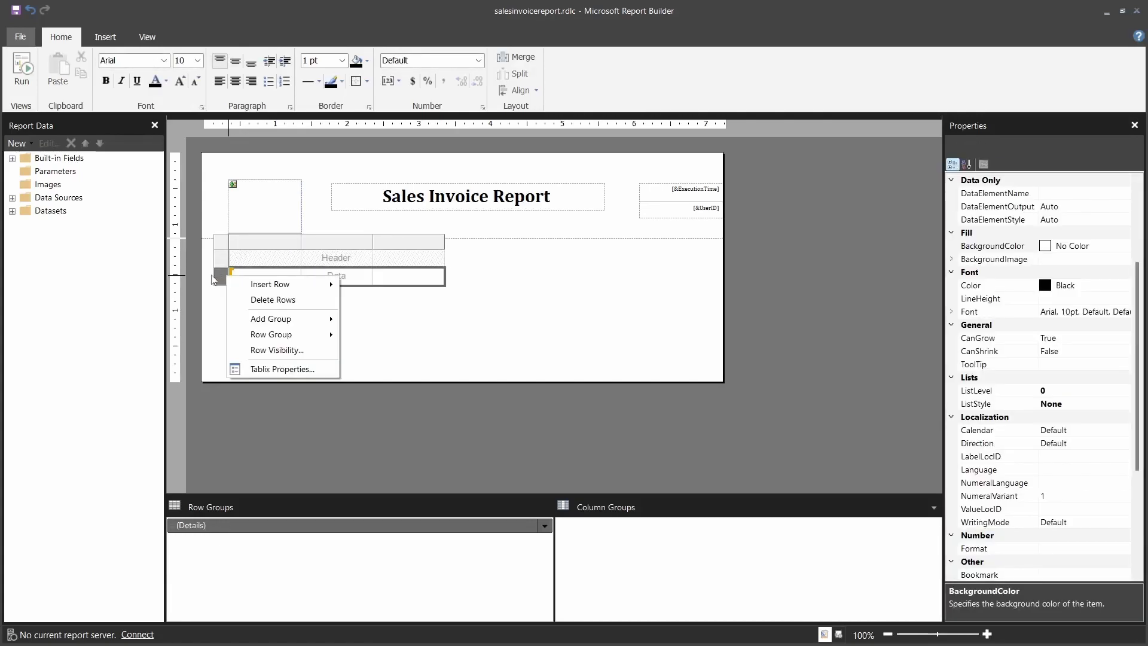
{"action": "mouse_move", "coordinate": [317, 320]}
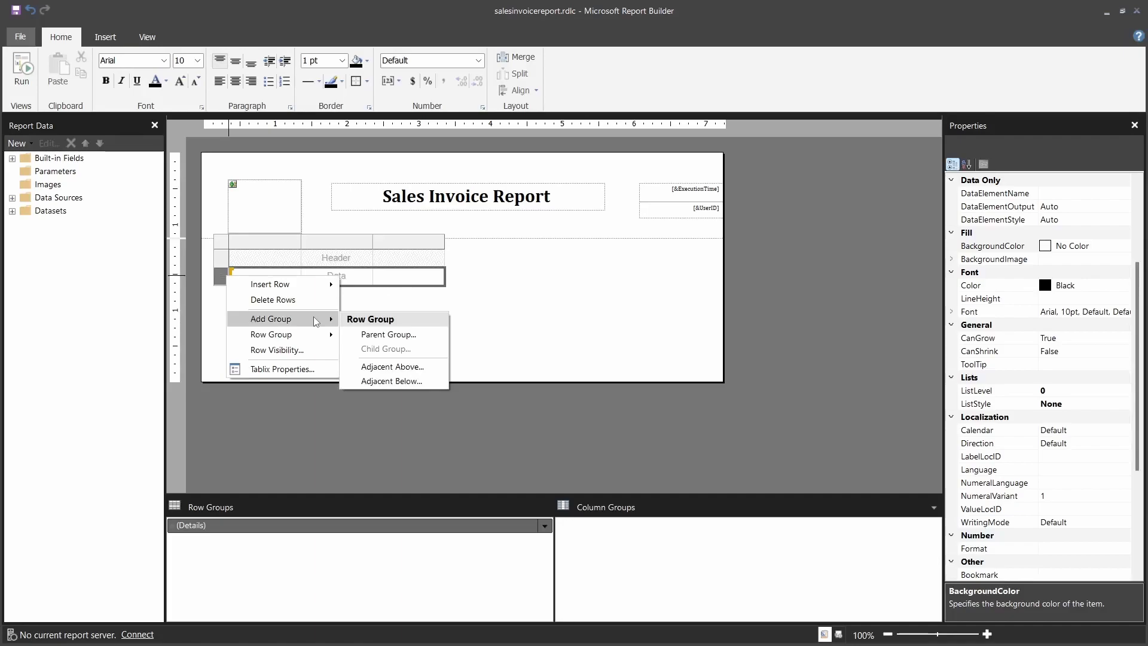
{"action": "left_click", "coordinate": [390, 335]}
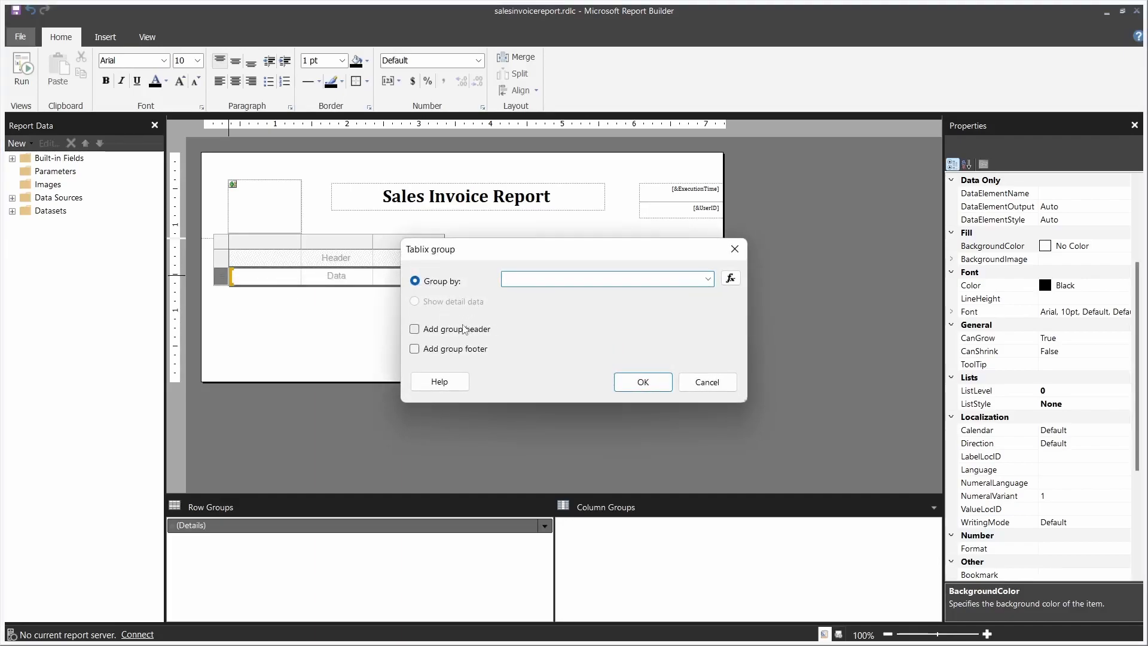
{"action": "left_click", "coordinate": [444, 349]}
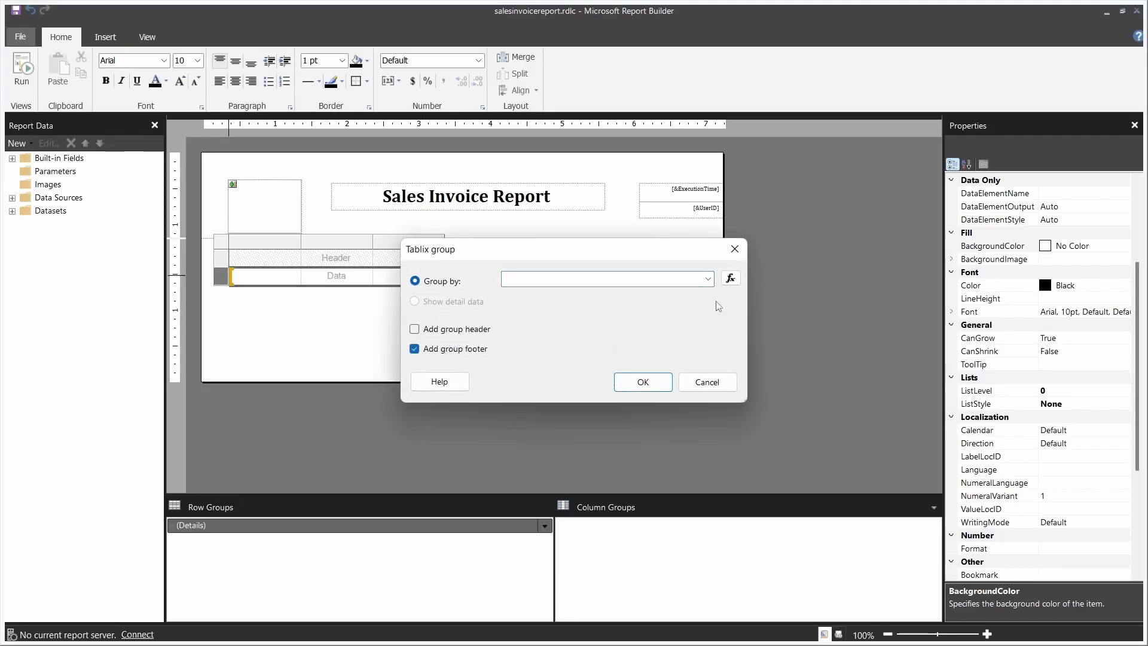
{"action": "left_click", "coordinate": [707, 280]}
{"action": "left_click", "coordinate": [707, 280]}
{"action": "left_click", "coordinate": [707, 384]}
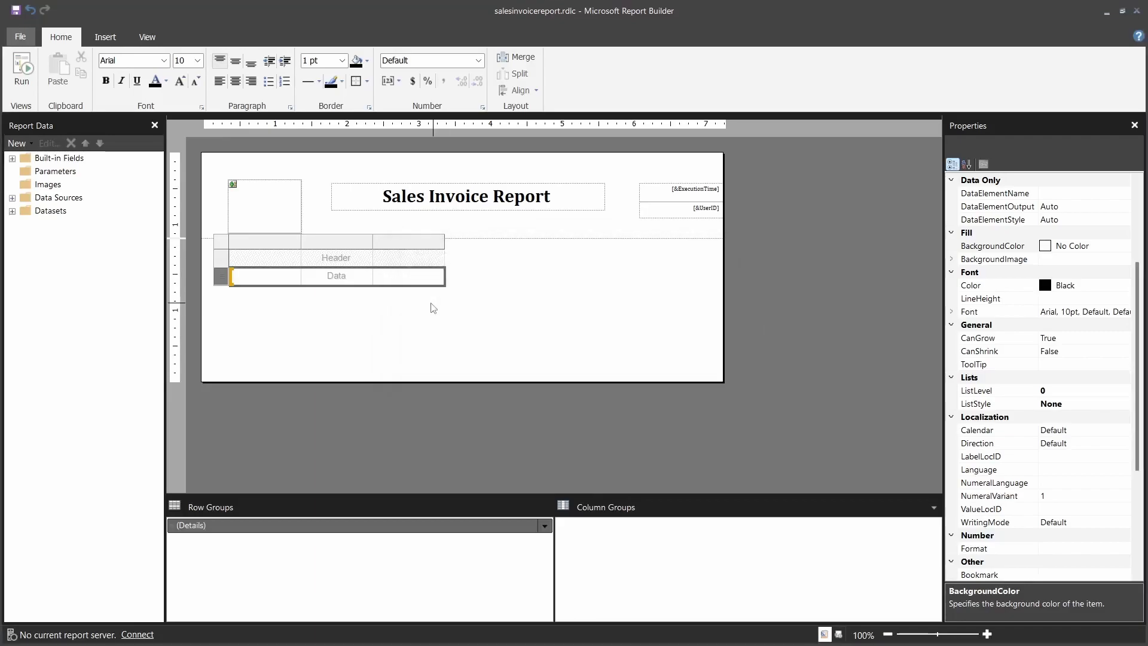
{"action": "left_click", "coordinate": [294, 272]}
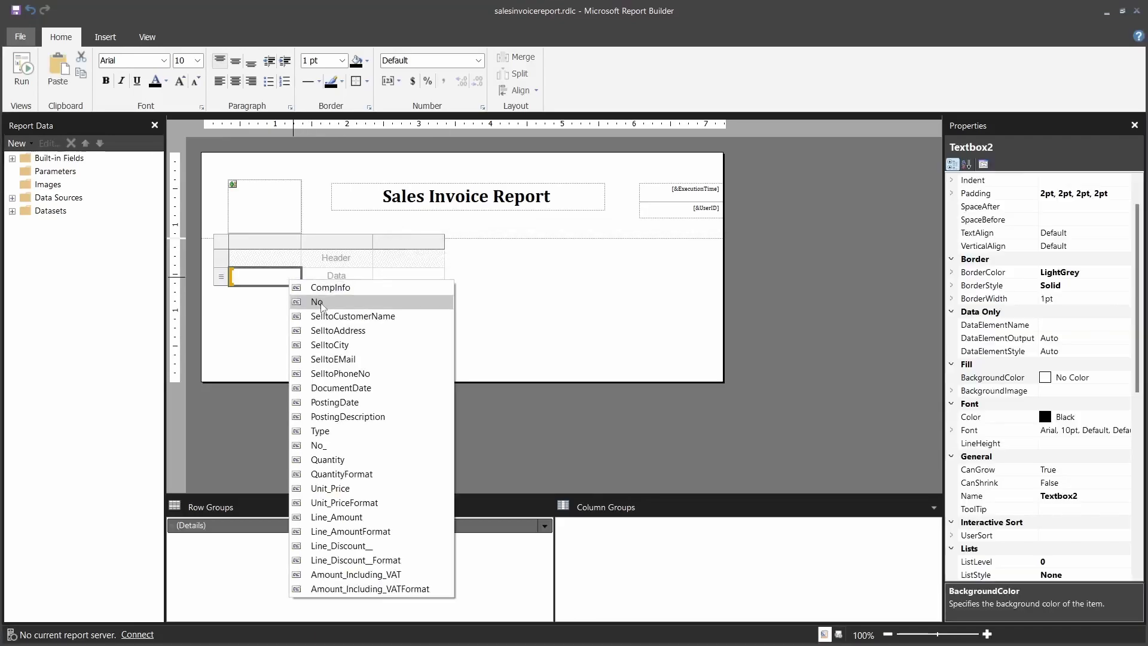
{"action": "left_click", "coordinate": [319, 308]}
Add a parent group on the Data row grouped by [No] with a group footer
{"action": "left_click", "coordinate": [220, 277]}
{"action": "right_click", "coordinate": [220, 277]}
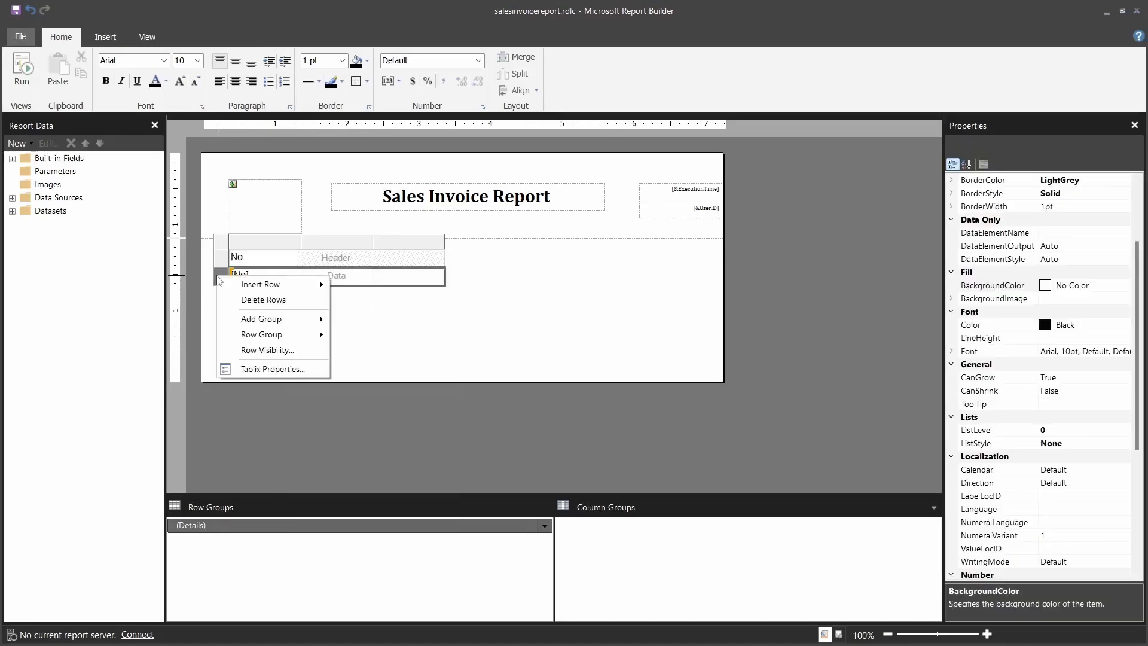
{"action": "mouse_move", "coordinate": [320, 321]}
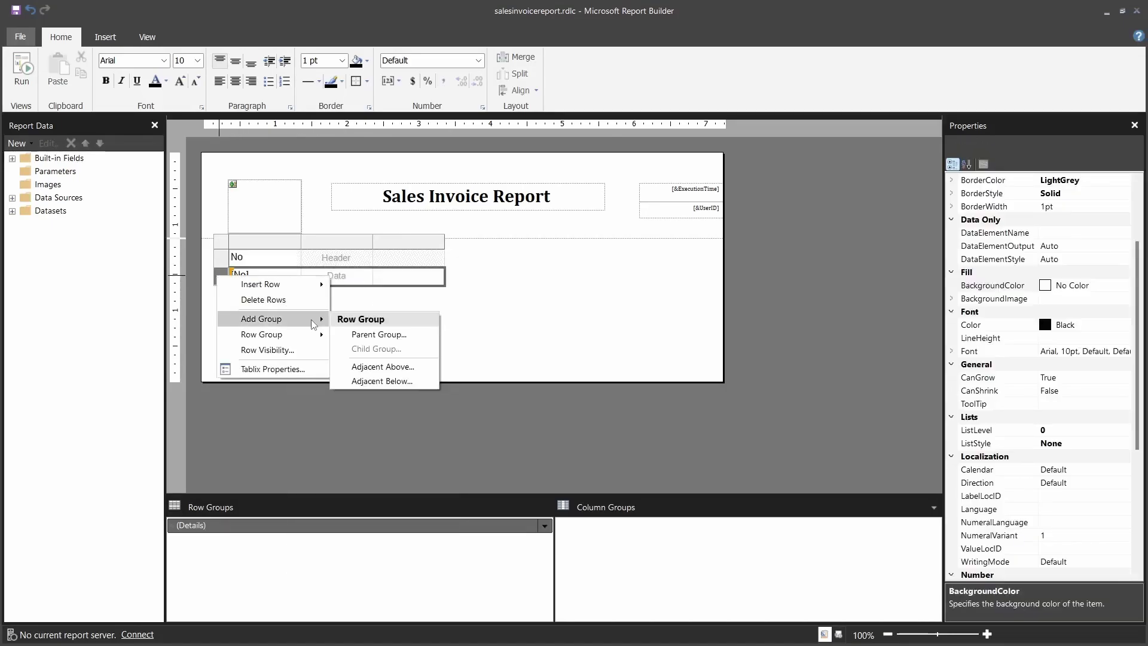
{"action": "left_click", "coordinate": [377, 334]}
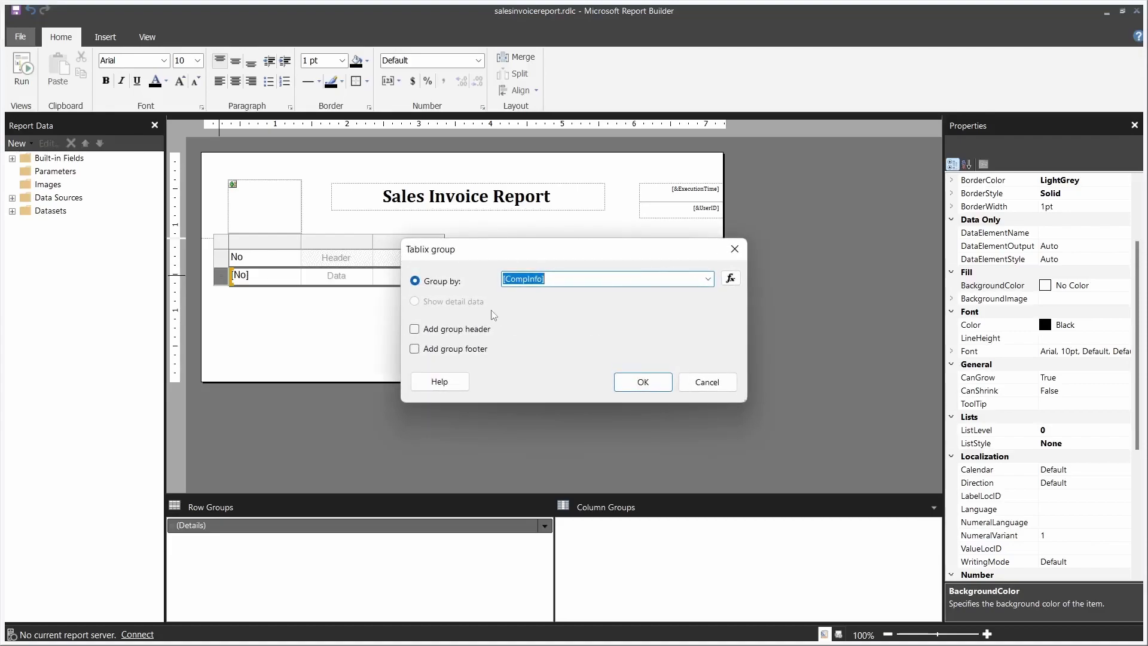
{"action": "left_click", "coordinate": [443, 349]}
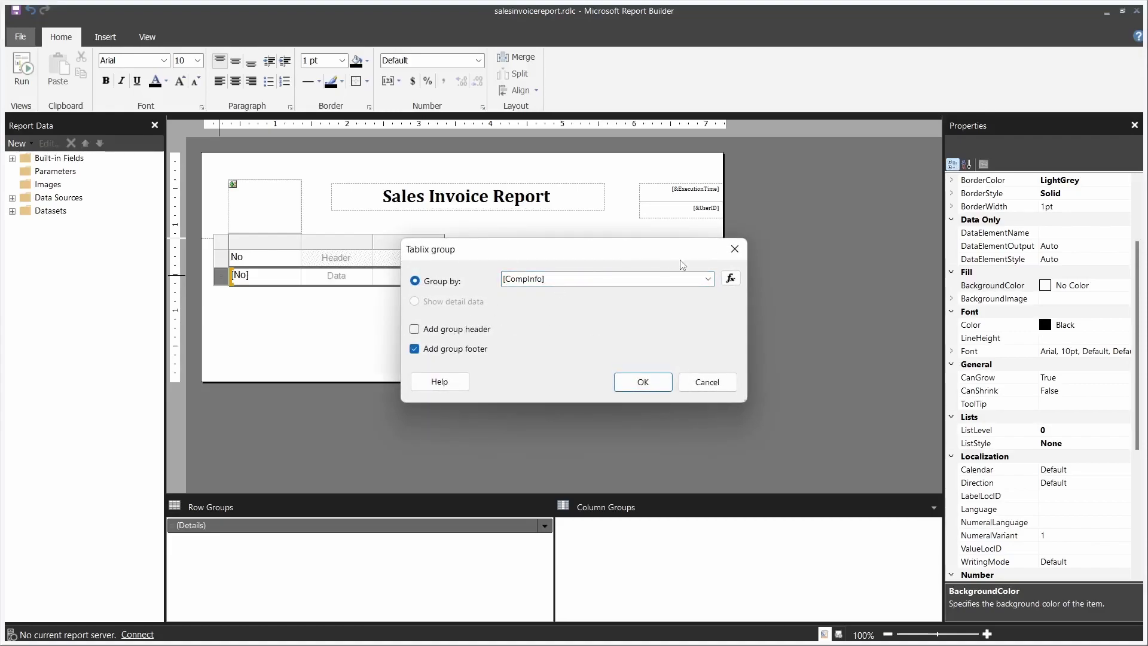
{"action": "left_click", "coordinate": [707, 280]}
{"action": "left_click", "coordinate": [655, 315]}
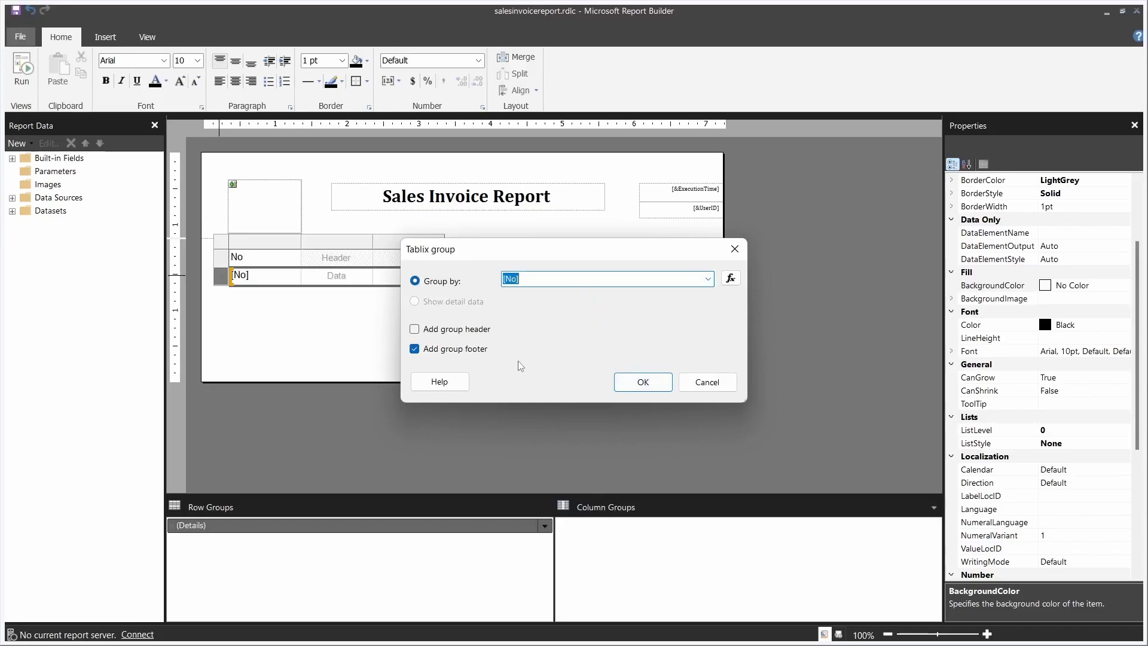
Confirm the No row group and inspect the new group and footer cells
{"action": "left_click", "coordinate": [634, 386]}
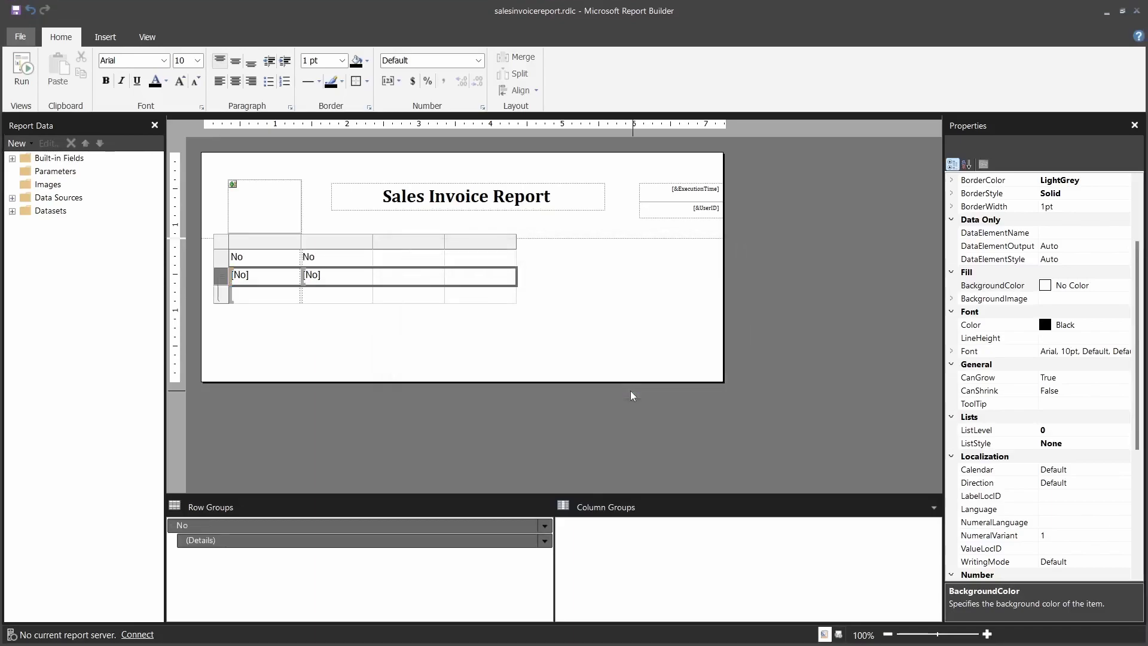
{"action": "left_click", "coordinate": [262, 284]}
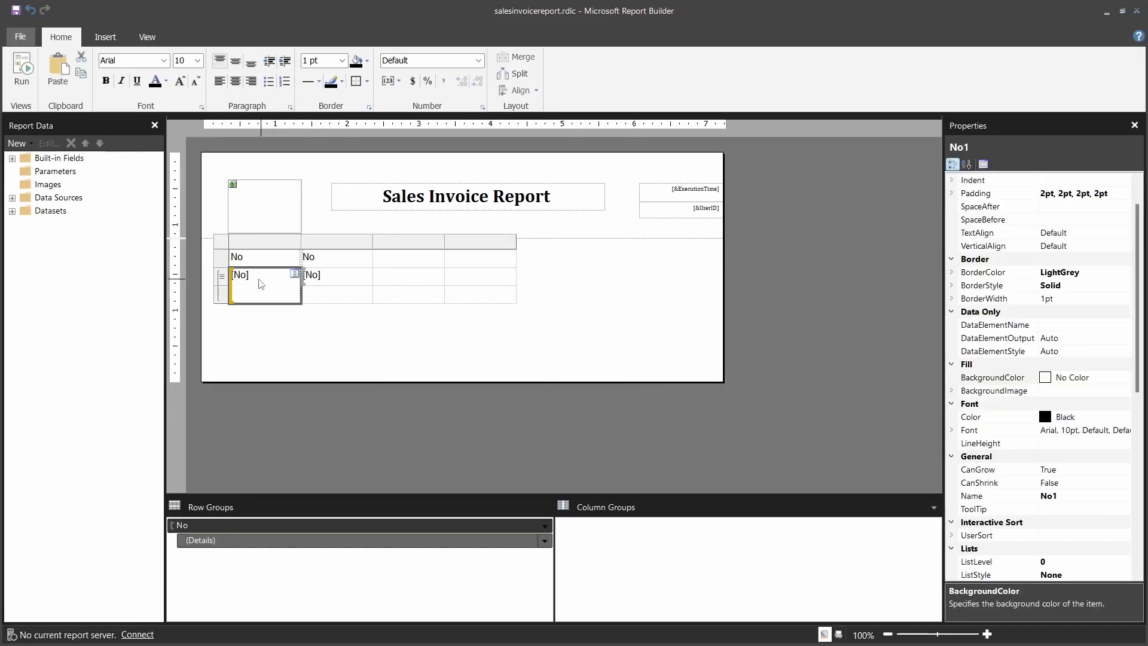
{"action": "left_click", "coordinate": [336, 295]}
{"action": "left_click", "coordinate": [335, 278]}
{"action": "left_click", "coordinate": [263, 293]}
{"action": "left_click", "coordinate": [318, 295]}
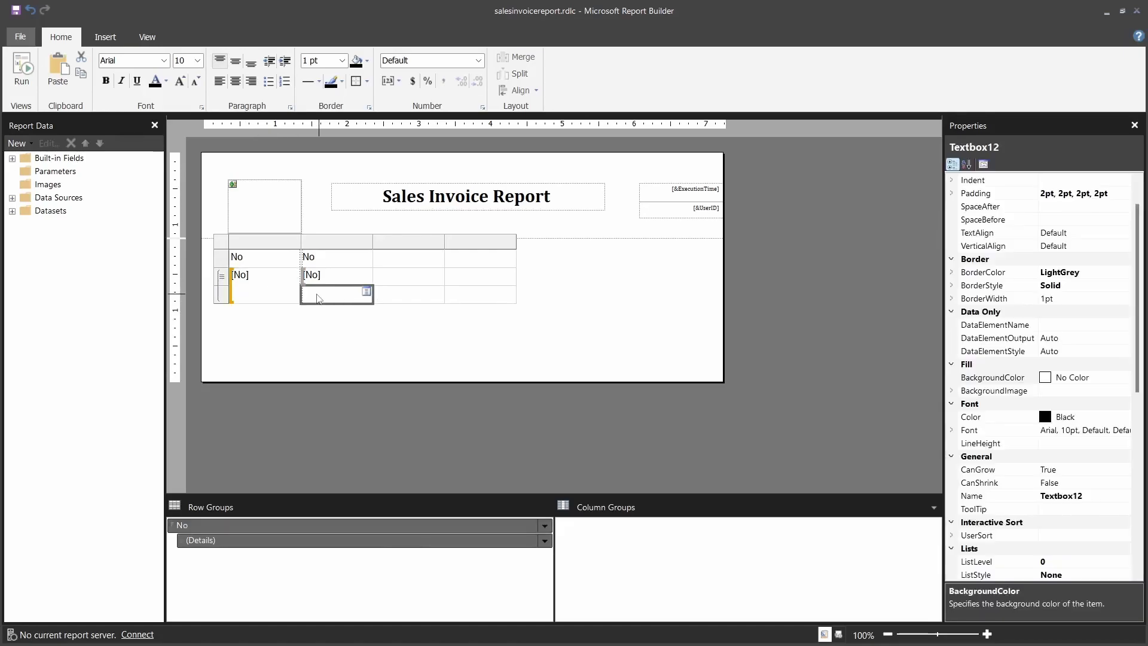
{"action": "left_click", "coordinate": [336, 277]}
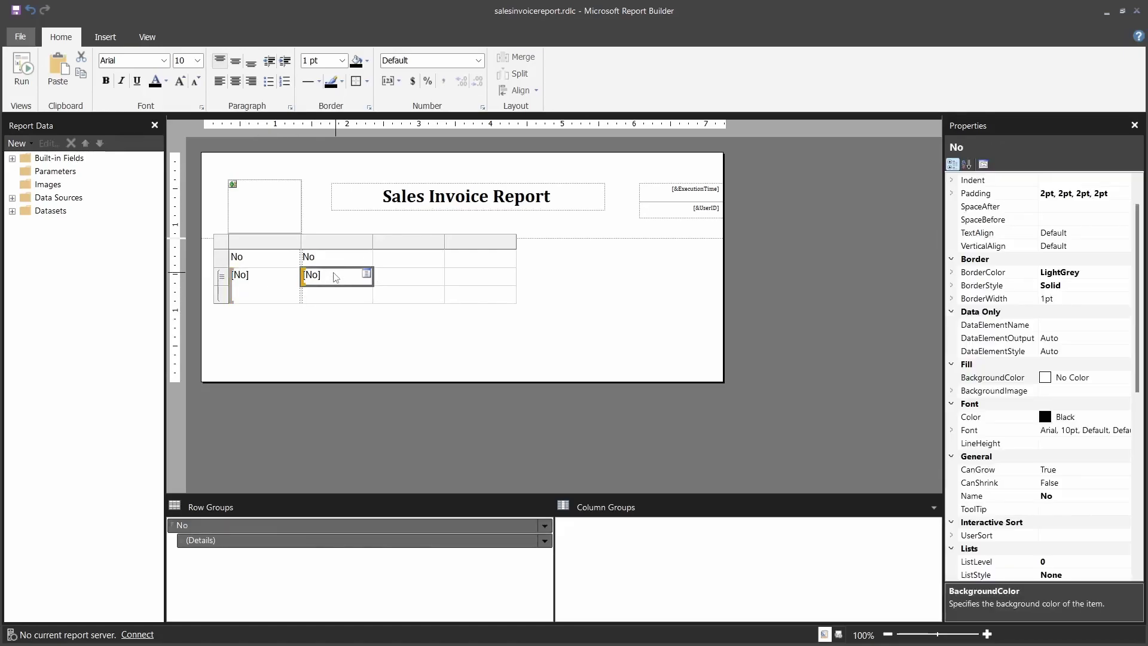
{"action": "left_click", "coordinate": [336, 295]}
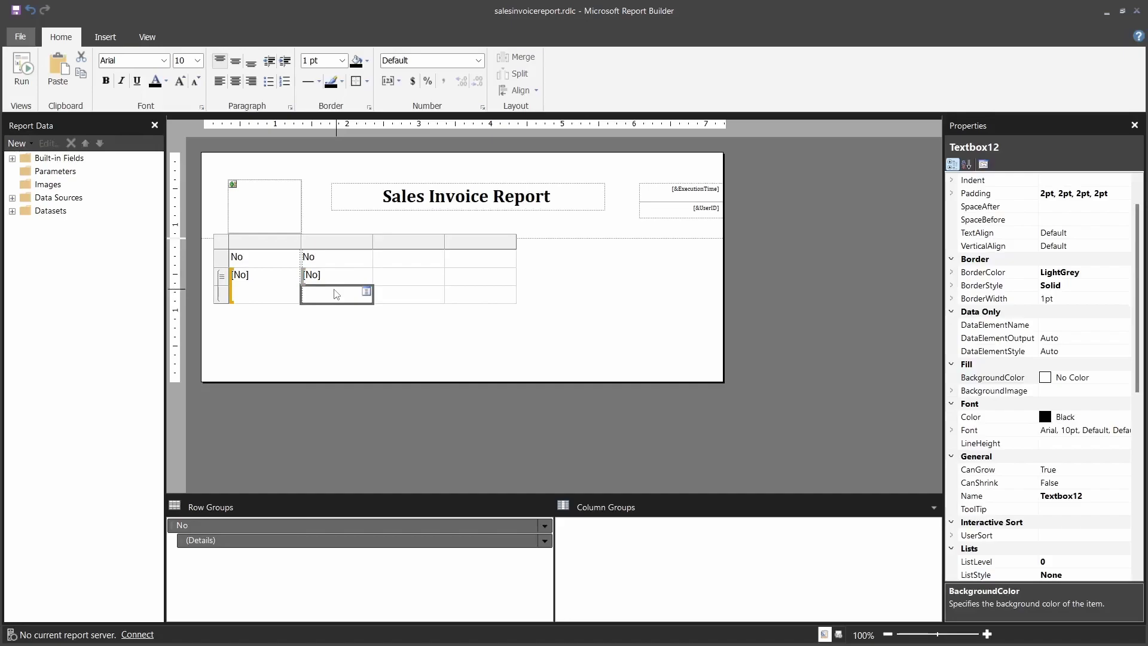
Insert a column inside the group to the right of the No group column
{"action": "right_click", "coordinate": [267, 242]}
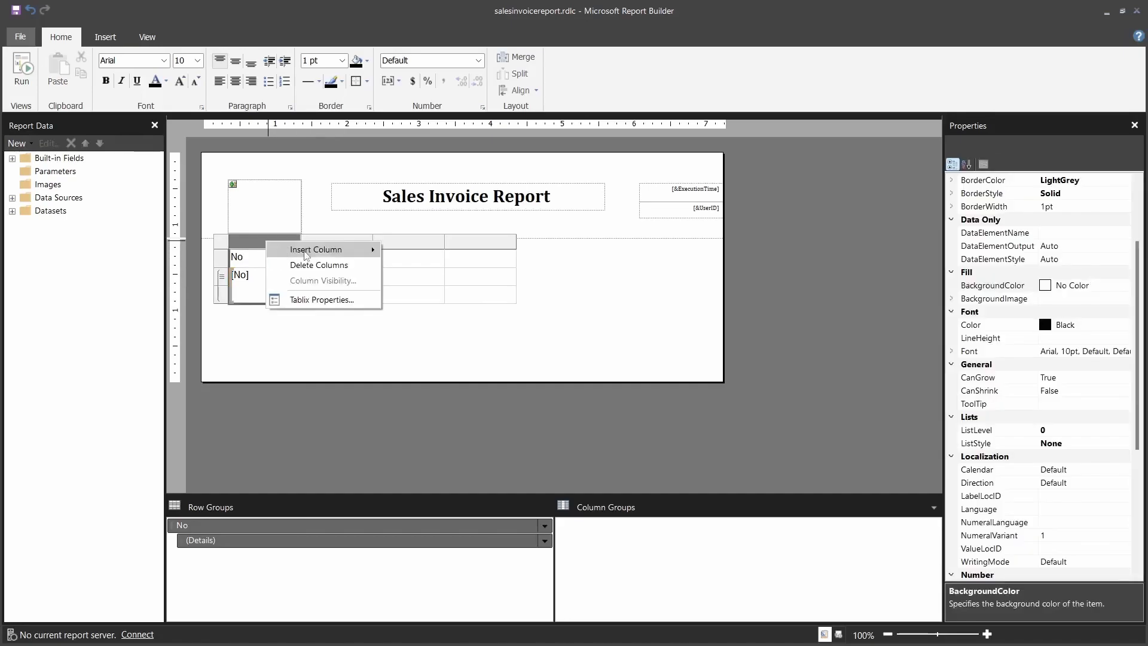
{"action": "mouse_move", "coordinate": [337, 256]}
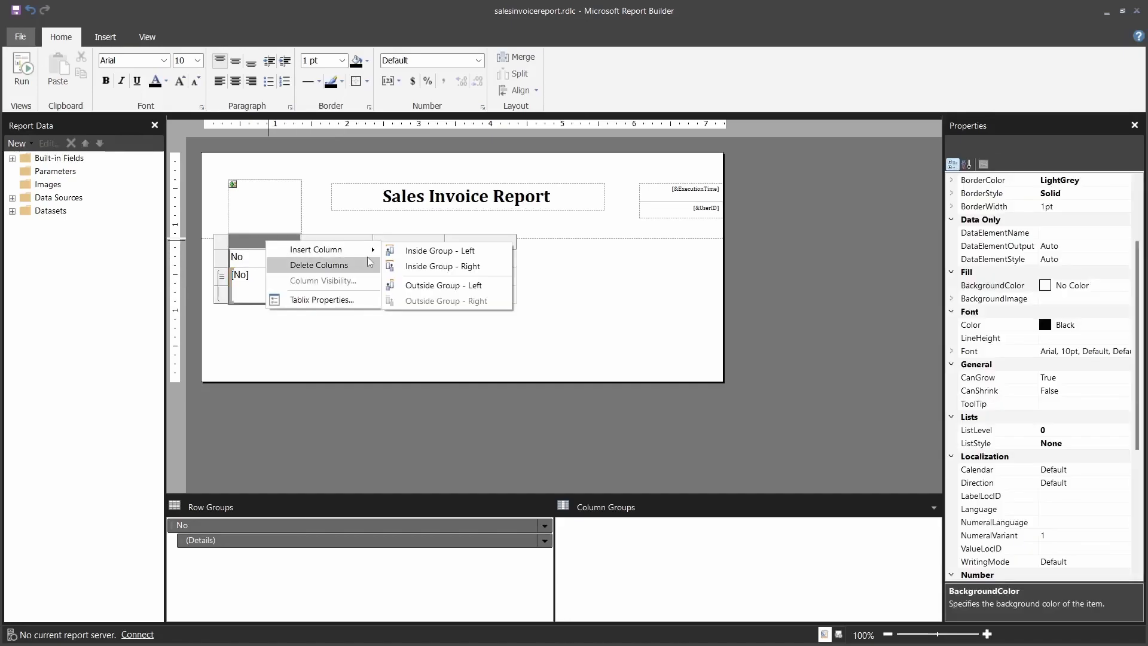
{"action": "left_click", "coordinate": [439, 266]}
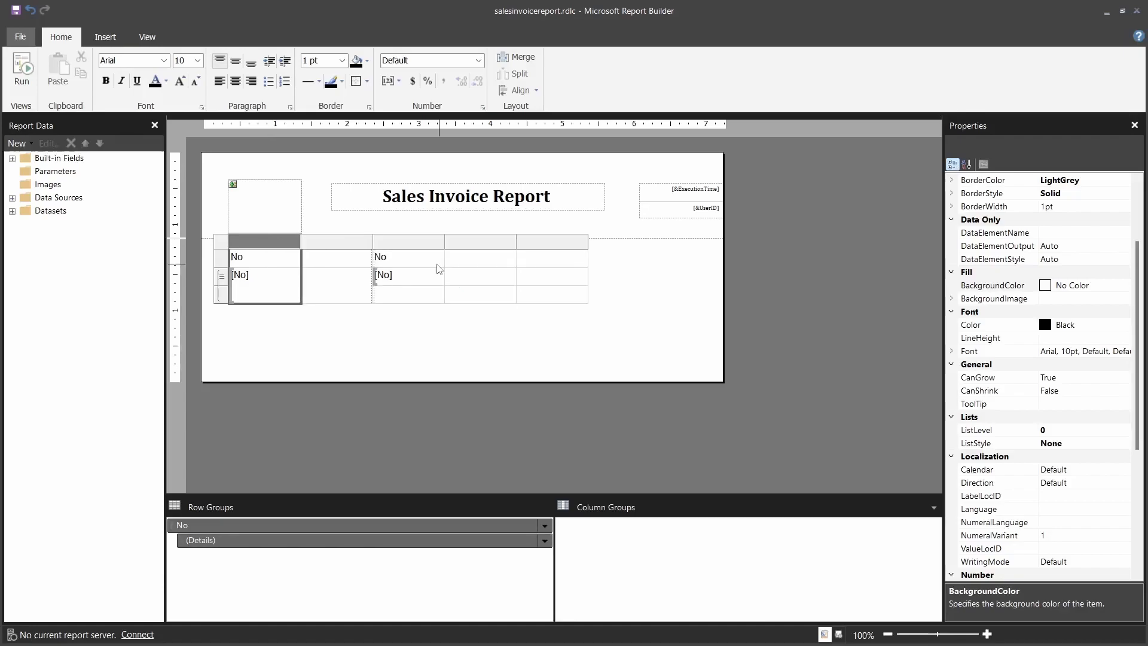
{"action": "left_click", "coordinate": [351, 241]}
{"action": "left_click", "coordinate": [431, 273]}
{"action": "left_click", "coordinate": [519, 293]}
{"action": "left_click", "coordinate": [480, 276]}
{"action": "left_click", "coordinate": [336, 286]}
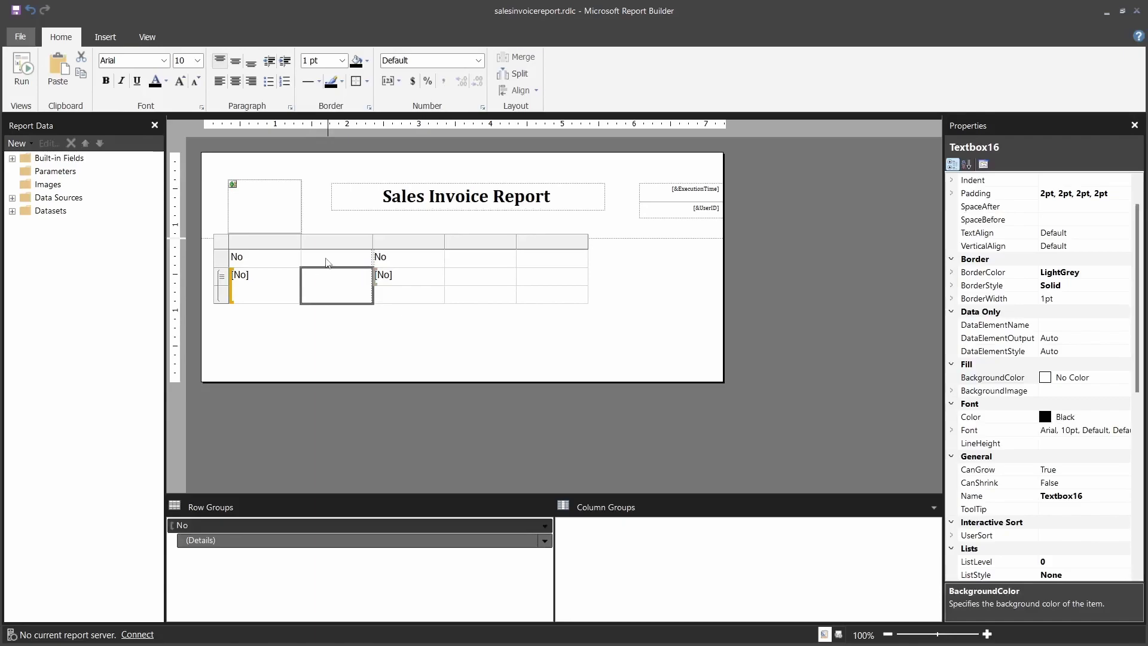
Insert another empty column to the right of the second column
{"action": "left_click", "coordinate": [330, 242]}
{"action": "right_click", "coordinate": [330, 241]}
{"action": "mouse_move", "coordinate": [388, 257]}
{"action": "left_click", "coordinate": [476, 266]}
{"action": "left_click", "coordinate": [410, 243]}
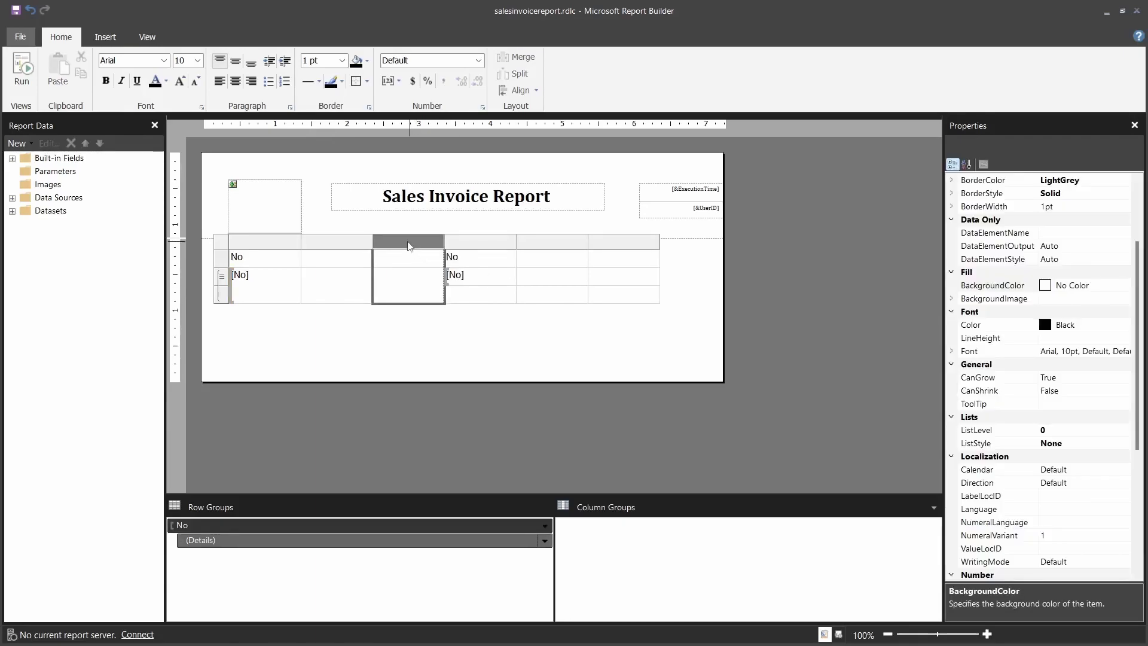
{"action": "right_click", "coordinate": [409, 245]}
Bind column 2 to SelltoCustomerName and column 3 to PostingDate
{"action": "left_click", "coordinate": [326, 281]}
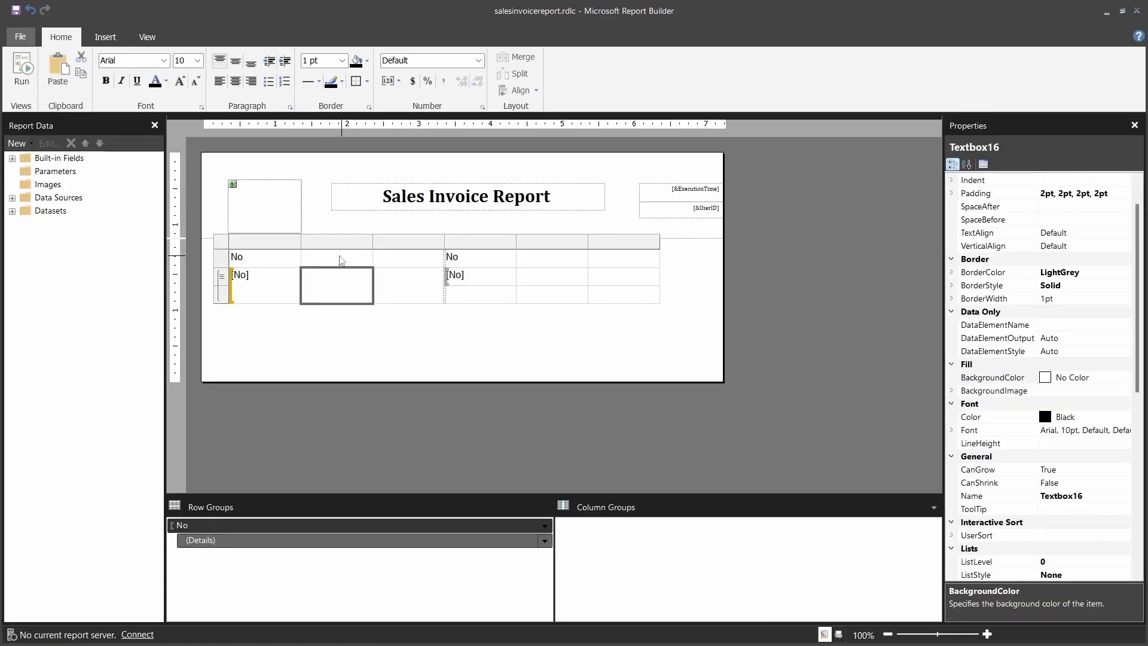
{"action": "left_click", "coordinate": [343, 261]}
{"action": "left_click", "coordinate": [361, 294]}
{"action": "left_click", "coordinate": [366, 274]}
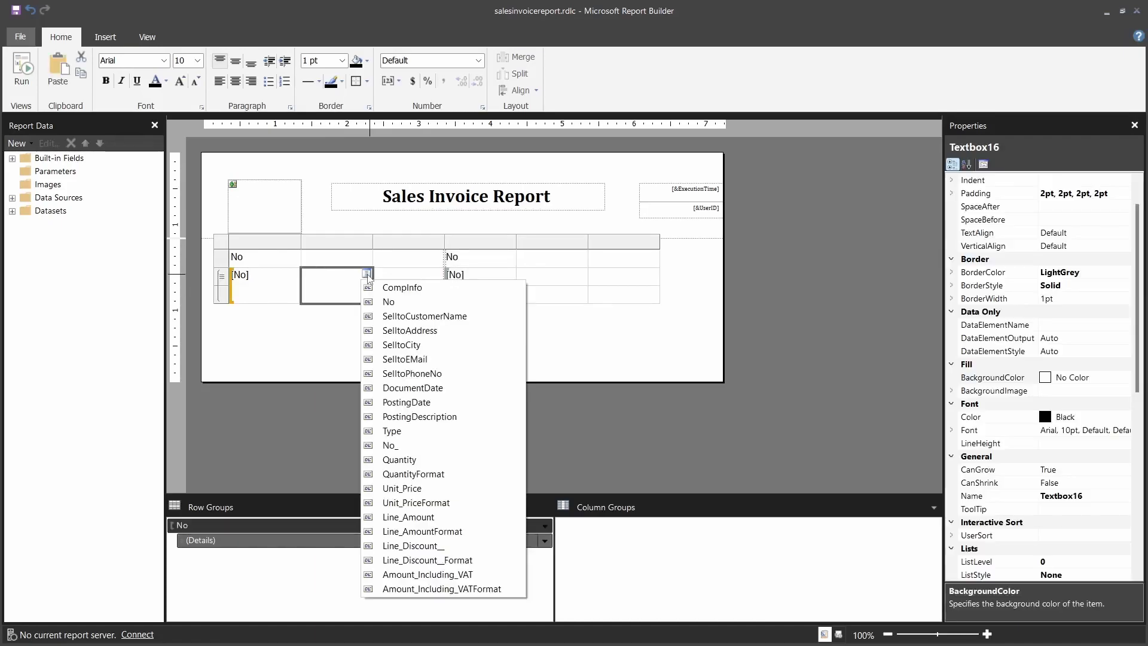
{"action": "left_click", "coordinate": [394, 318]}
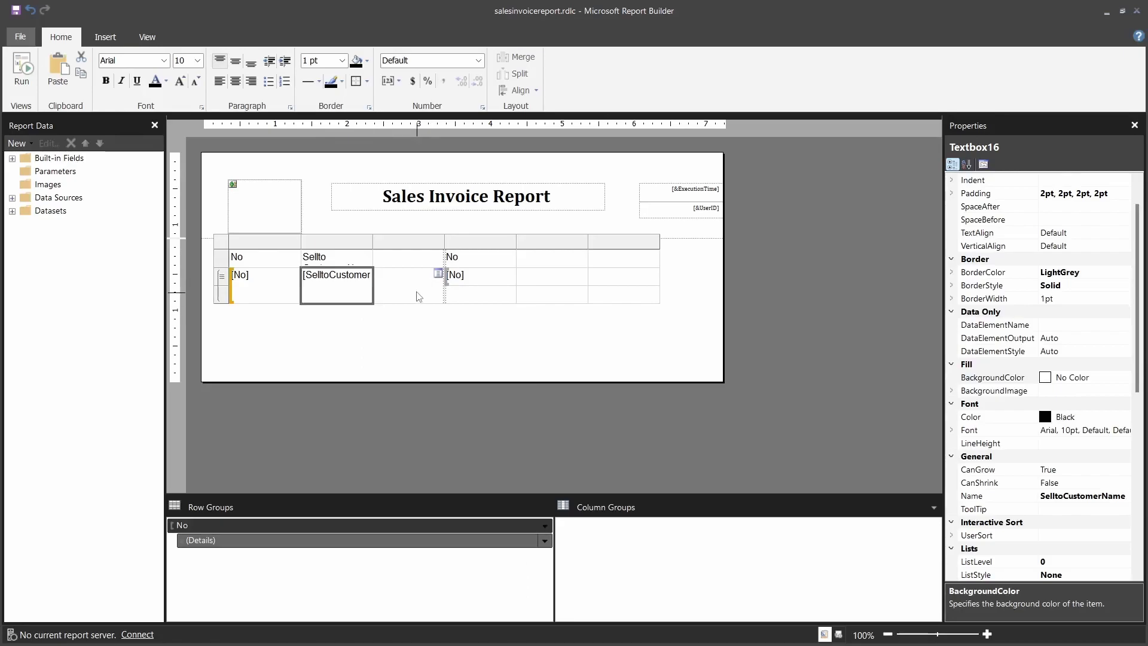
{"action": "left_click", "coordinate": [438, 275]}
{"action": "left_click", "coordinate": [439, 274]}
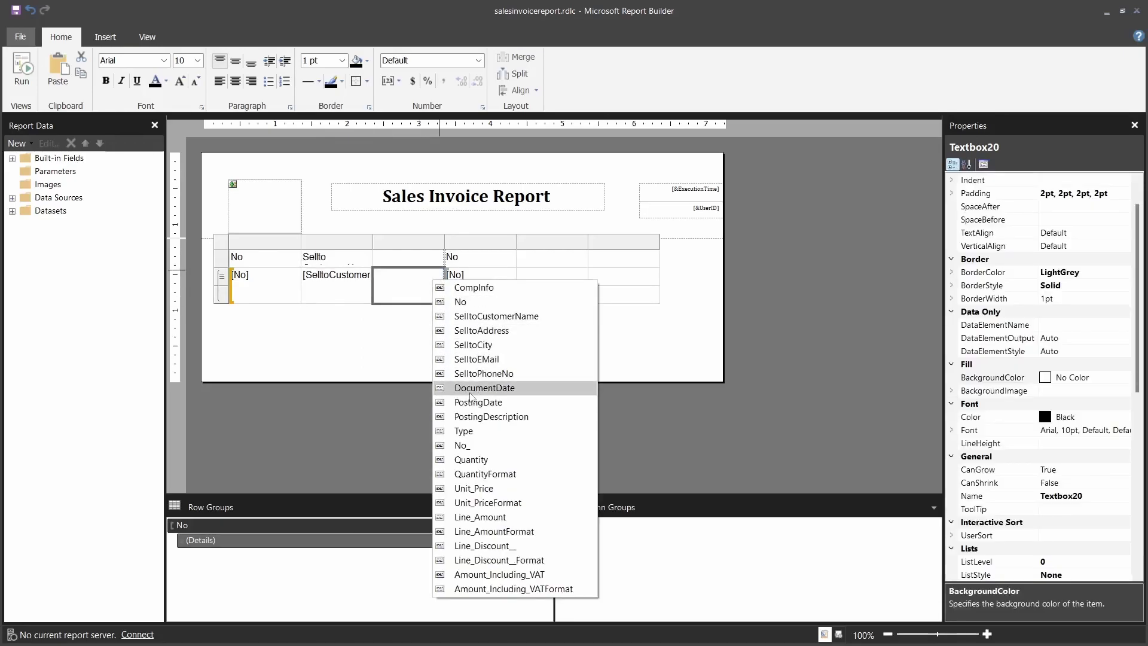
{"action": "left_click", "coordinate": [467, 407]}
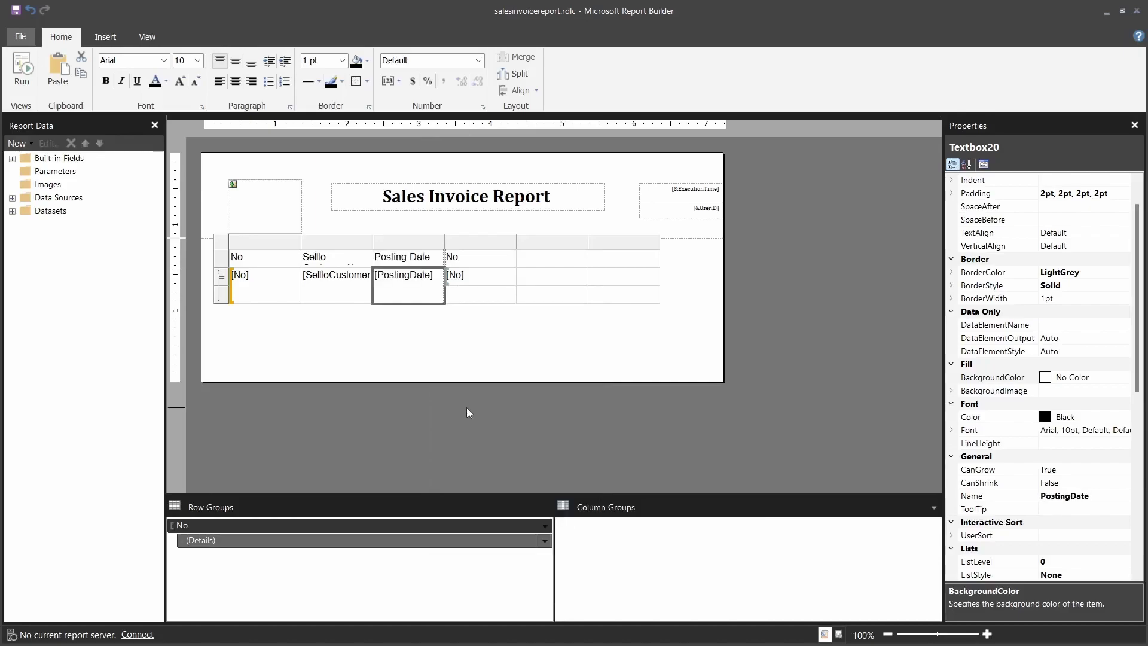
Clear the No header text and No field from column 4
{"action": "left_click", "coordinate": [326, 266]}
{"action": "left_click", "coordinate": [328, 265]}
{"action": "left_click", "coordinate": [412, 259]}
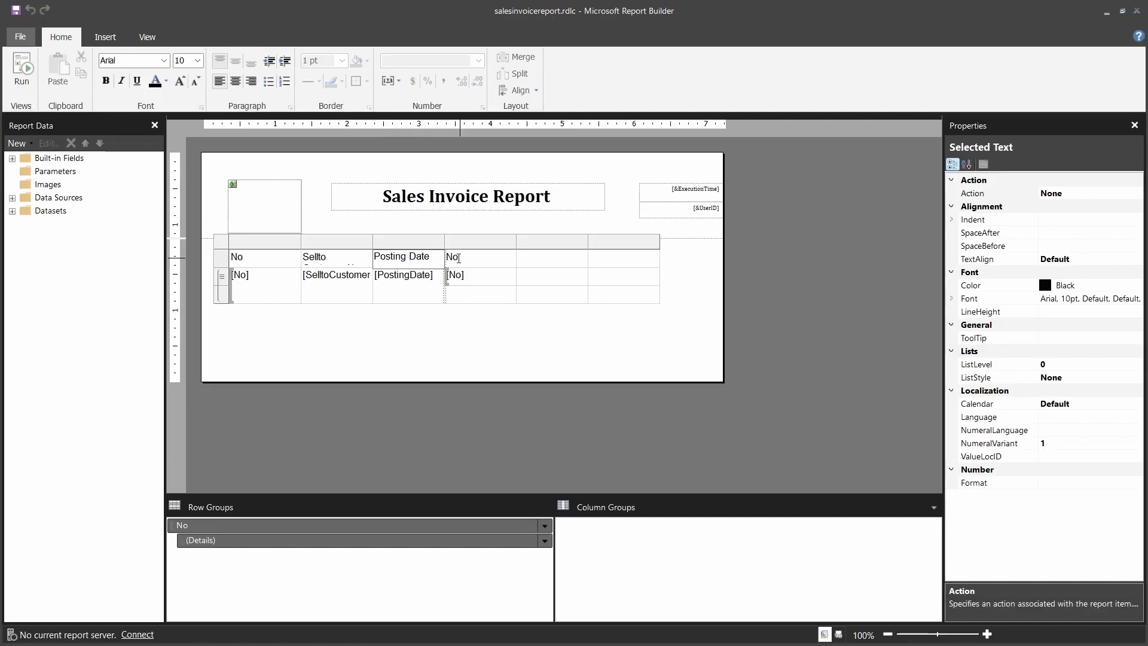
{"action": "left_click", "coordinate": [459, 258]}
{"action": "left_click", "coordinate": [487, 287]}
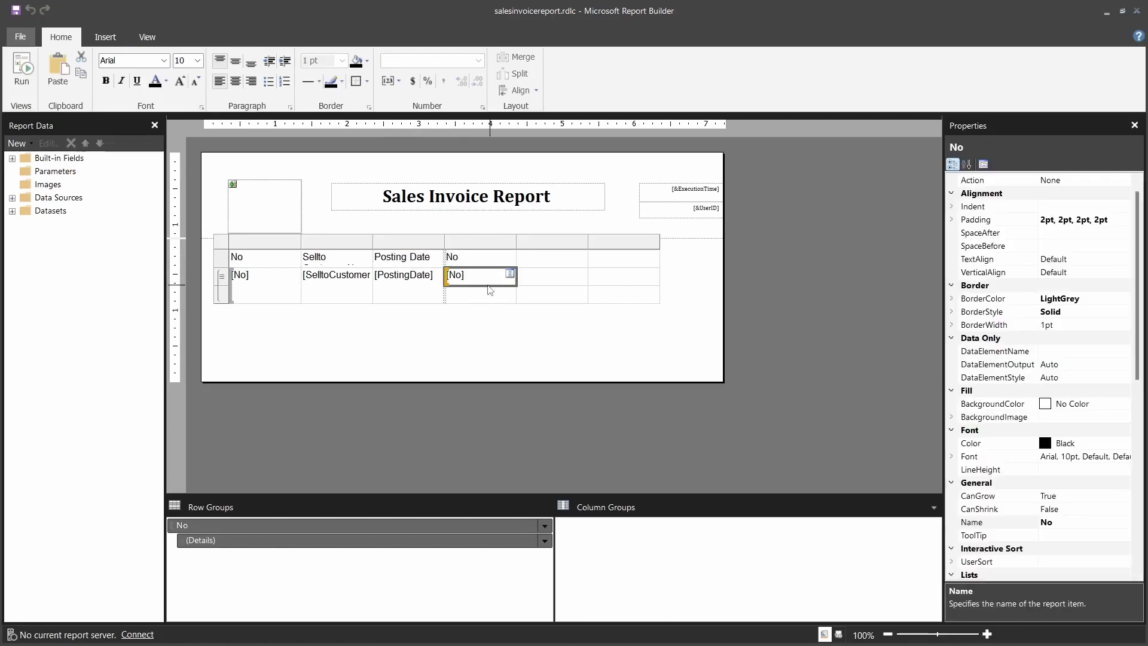
{"action": "left_click", "coordinate": [482, 255]}
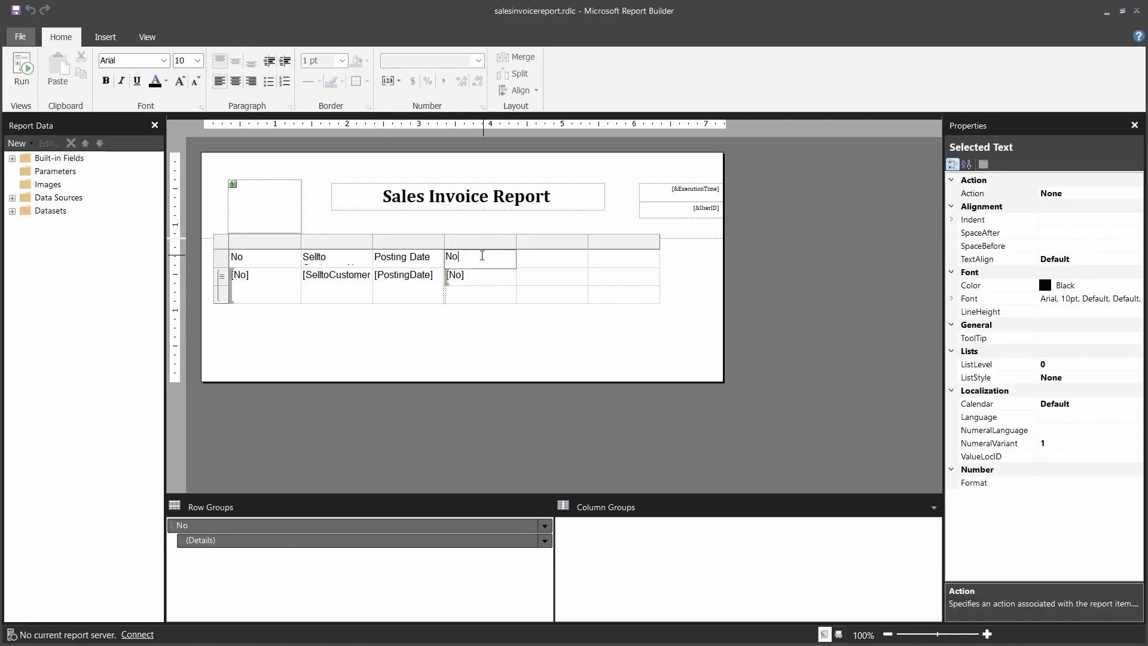
{"action": "double_click", "coordinate": [482, 255]}
{"action": "key", "text": "Delete"}
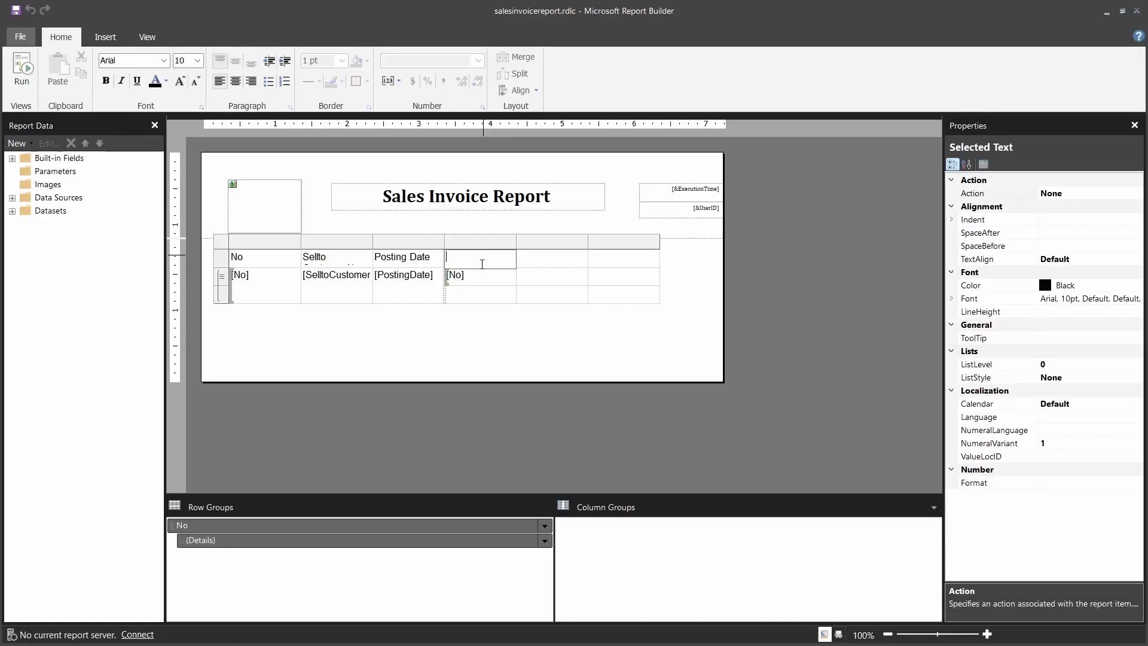
{"action": "left_click", "coordinate": [474, 281]}
{"action": "key", "text": "Delete"}
Bind the empty detail cells to Quantity, Unit_Price and Line_Amount
{"action": "left_click", "coordinate": [510, 274]}
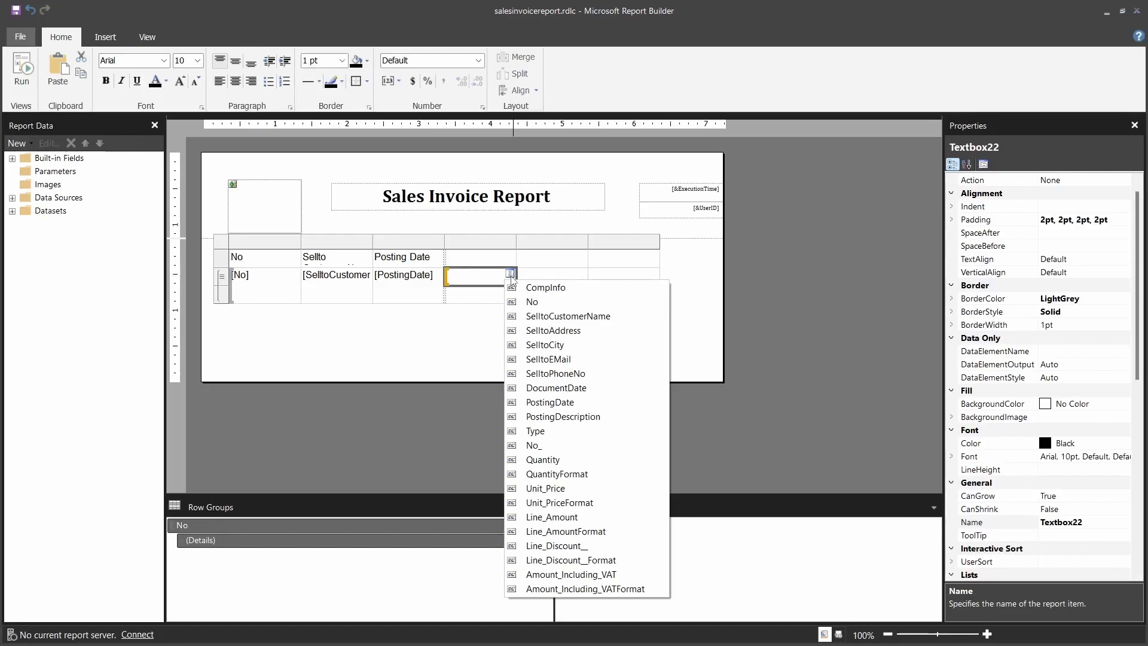
{"action": "left_click", "coordinate": [553, 470]}
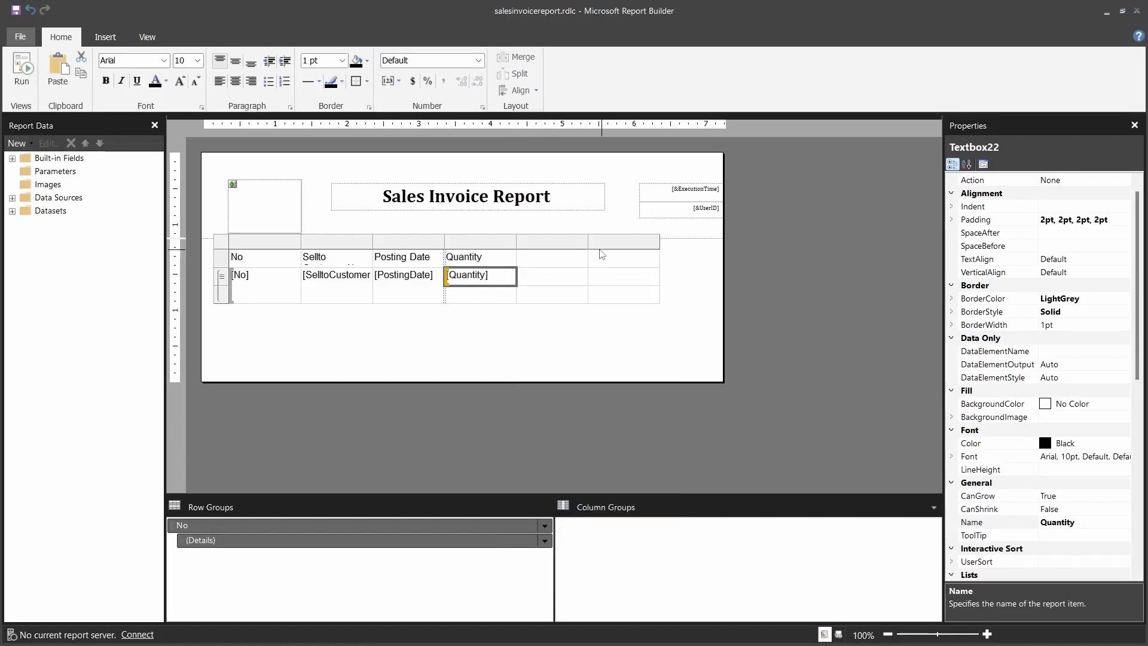
{"action": "left_click", "coordinate": [581, 274]}
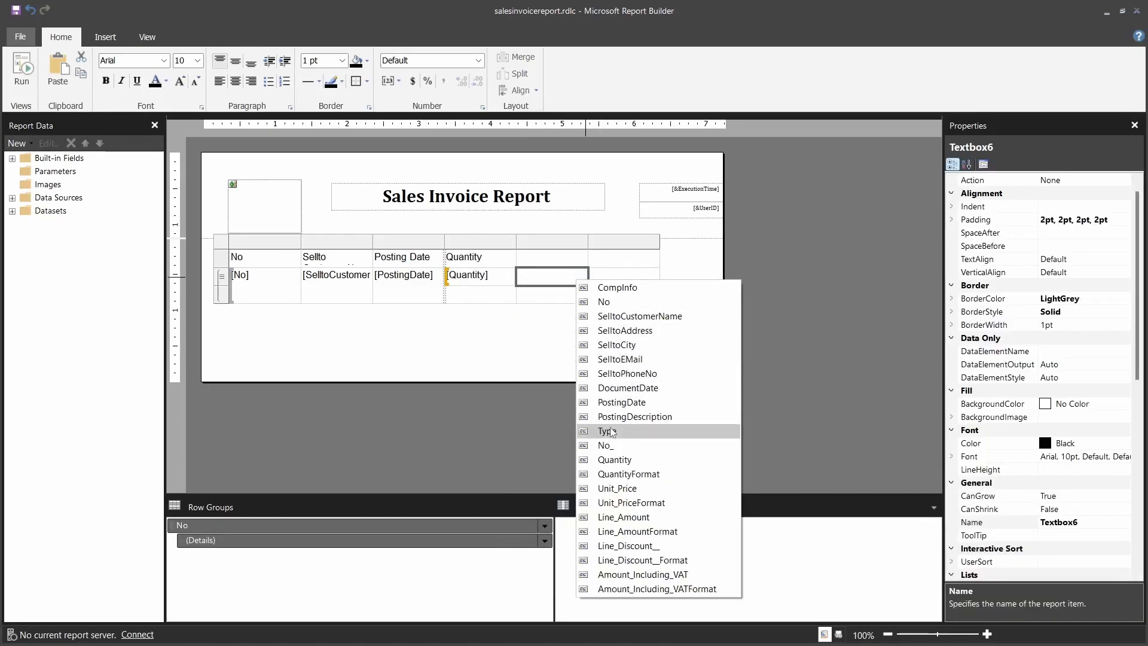
{"action": "left_click", "coordinate": [617, 490]}
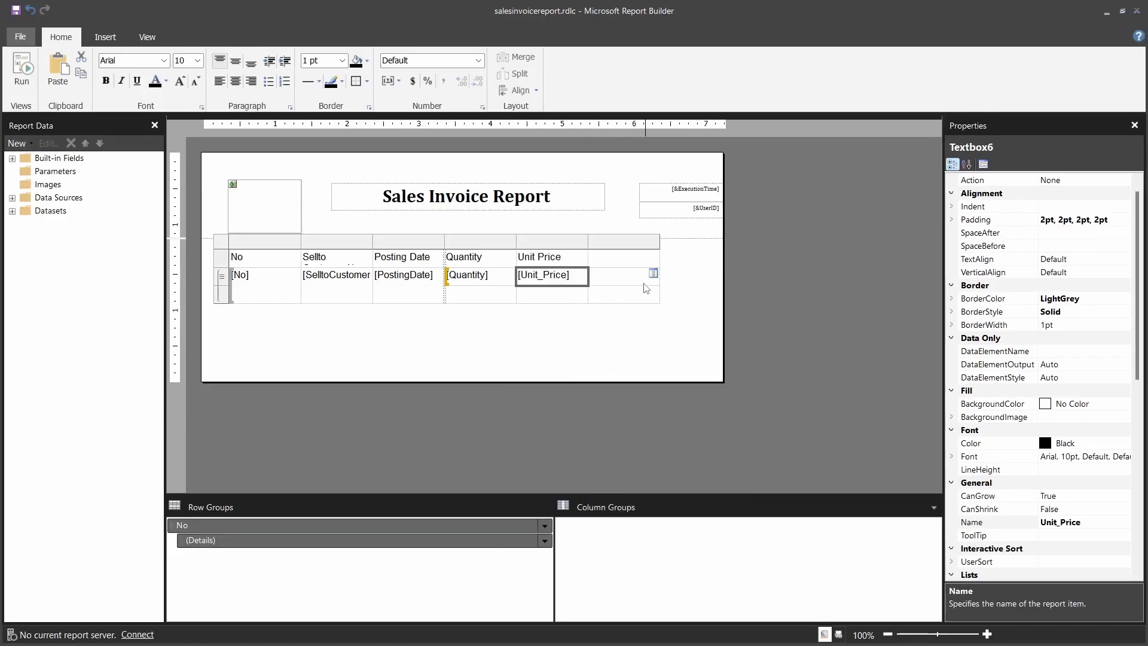
{"action": "left_click", "coordinate": [653, 275]}
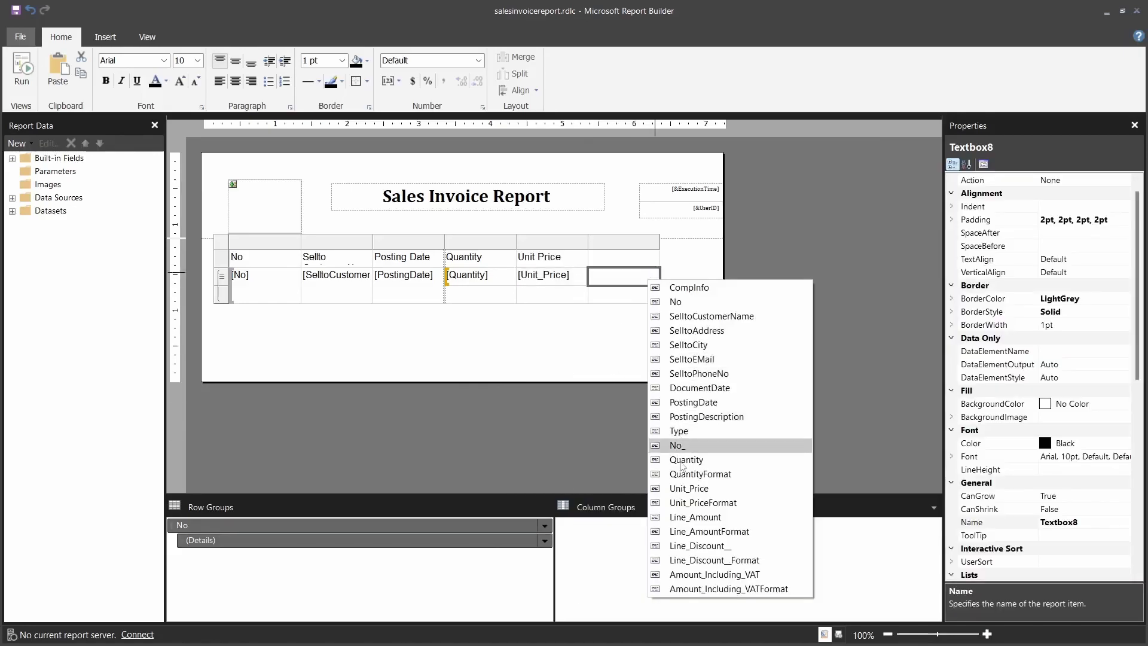
{"action": "left_click", "coordinate": [688, 518]}
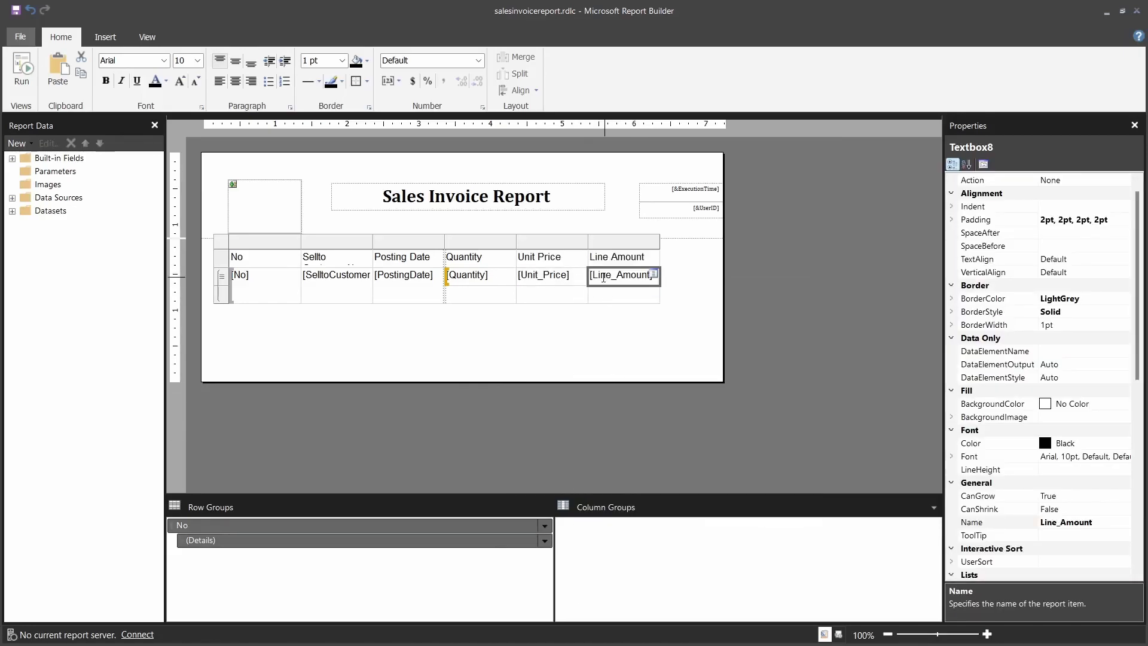
Insert a column right of Line Amount bound to the Line_Discount field
{"action": "left_click", "coordinate": [612, 242]}
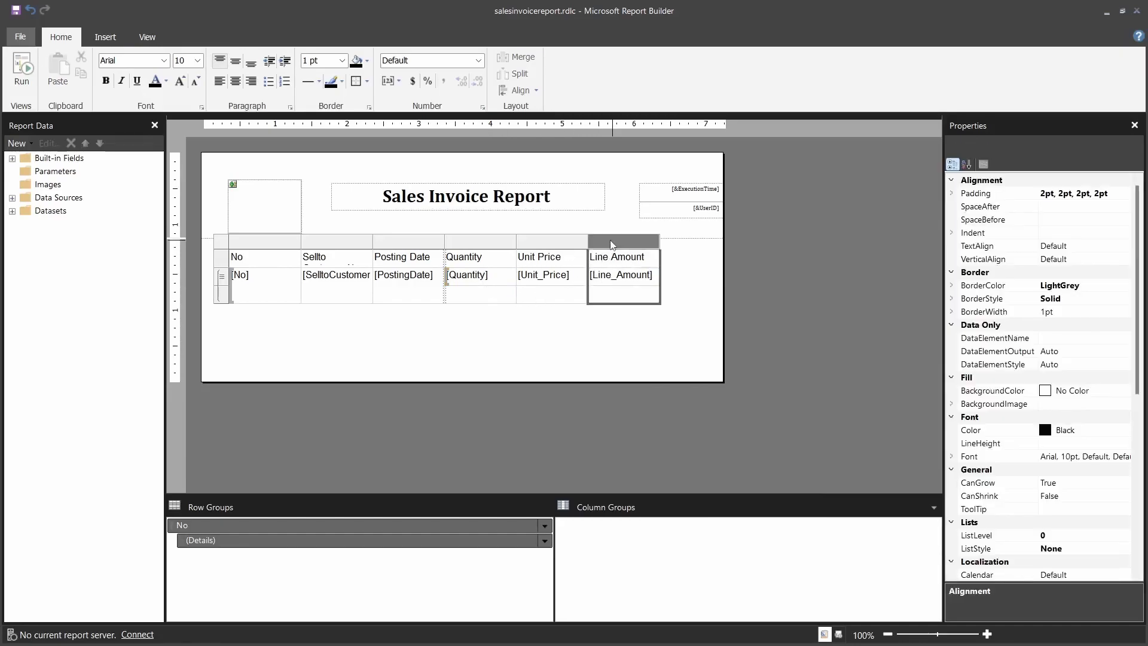
{"action": "right_click", "coordinate": [612, 242]}
{"action": "mouse_move", "coordinate": [687, 251]}
{"action": "left_click", "coordinate": [744, 263]}
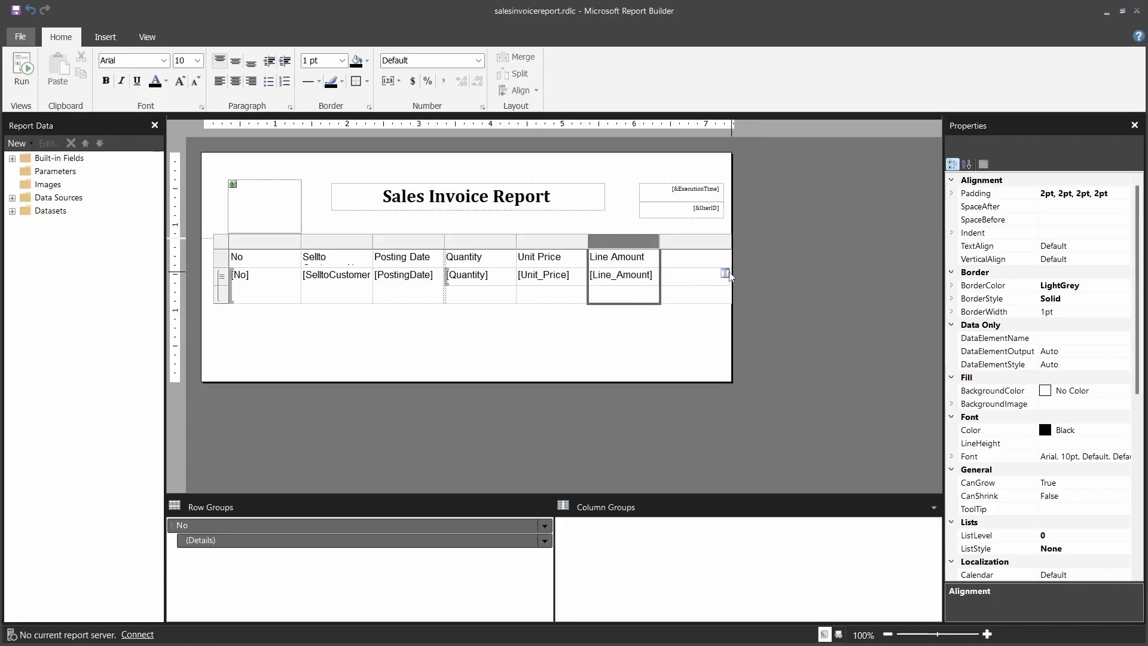
{"action": "left_click", "coordinate": [726, 275]}
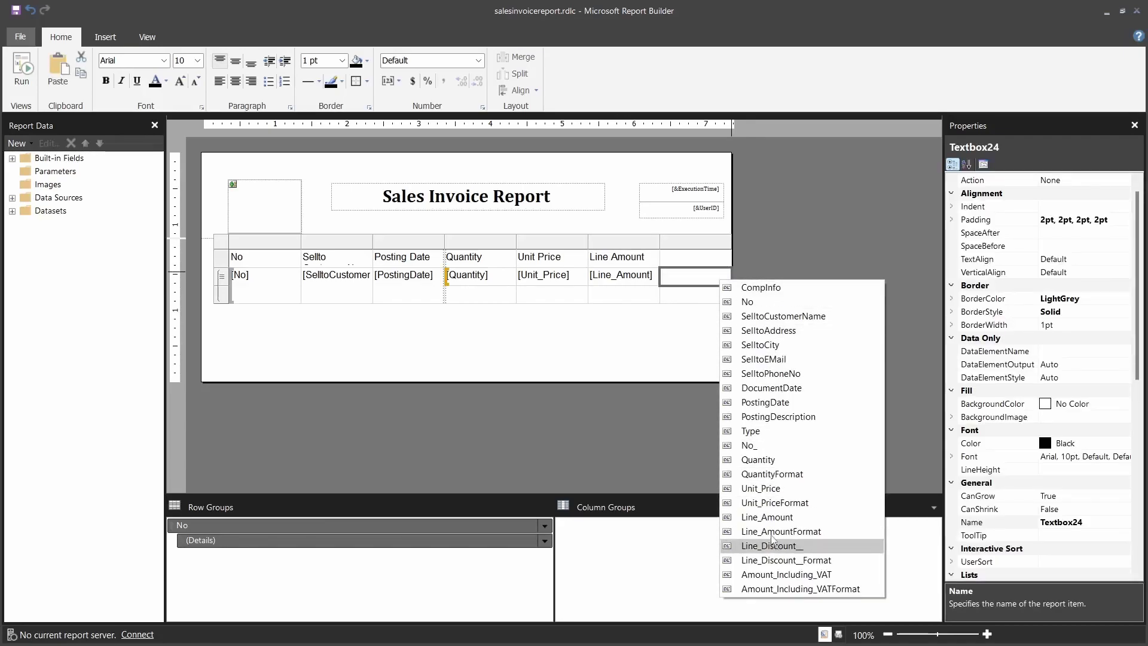
{"action": "left_click", "coordinate": [771, 546]}
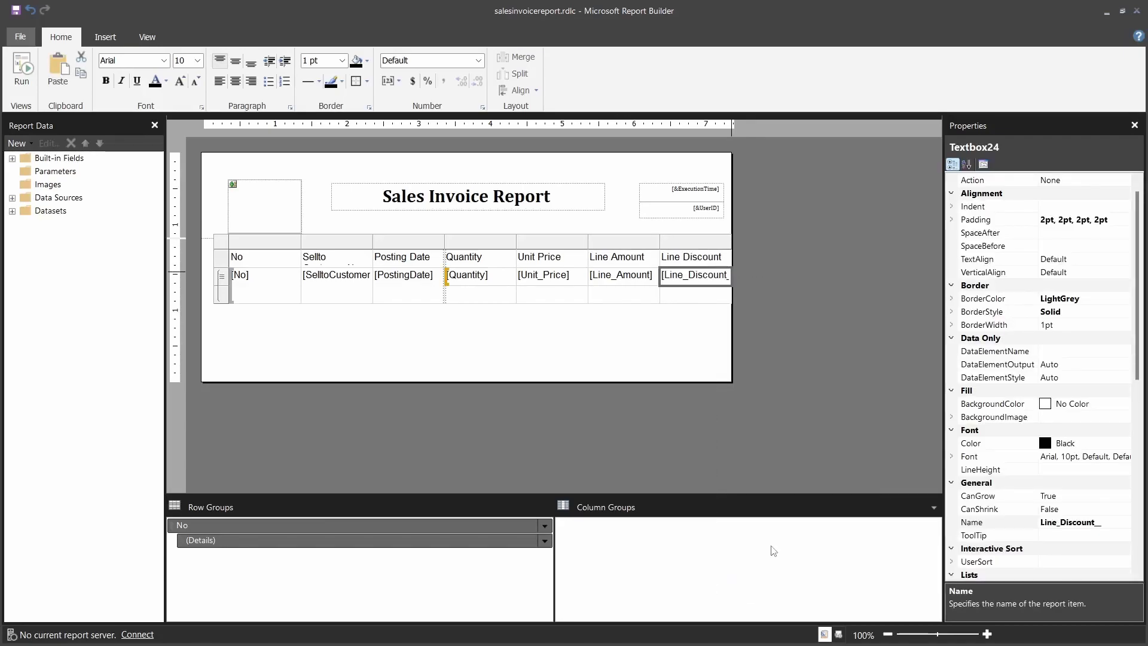
Format the Quantity through Line Discount detail cells as Number
{"action": "double_click", "coordinate": [470, 278]}
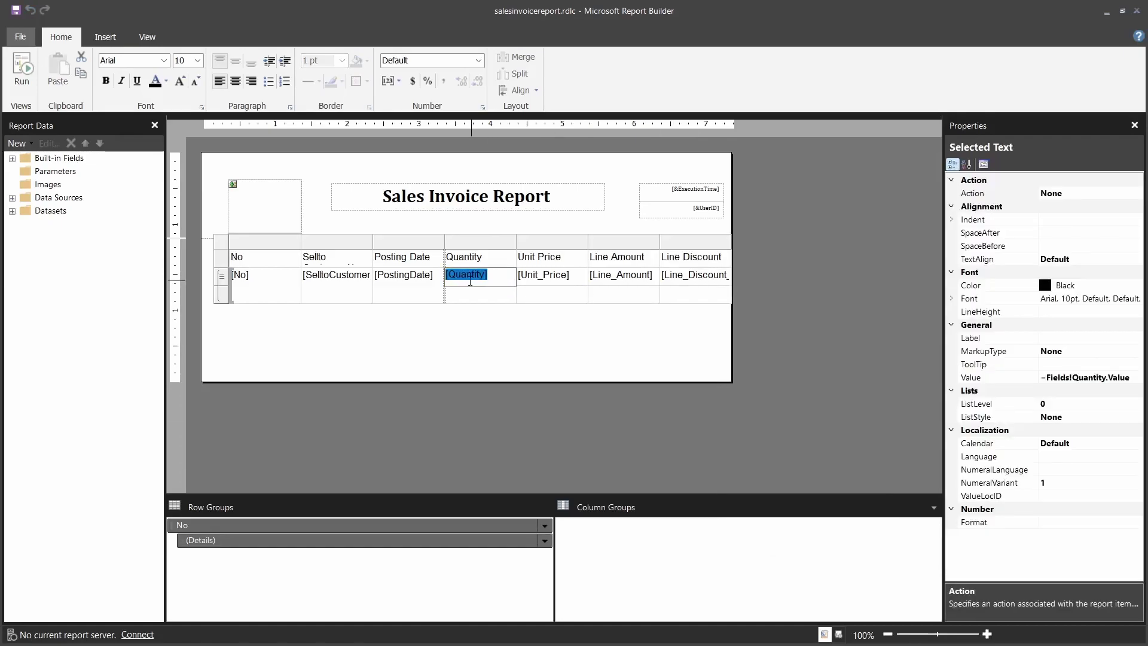
{"action": "left_click", "coordinate": [476, 281]}
{"action": "double_click", "coordinate": [478, 281]}
{"action": "left_click", "coordinate": [474, 294]}
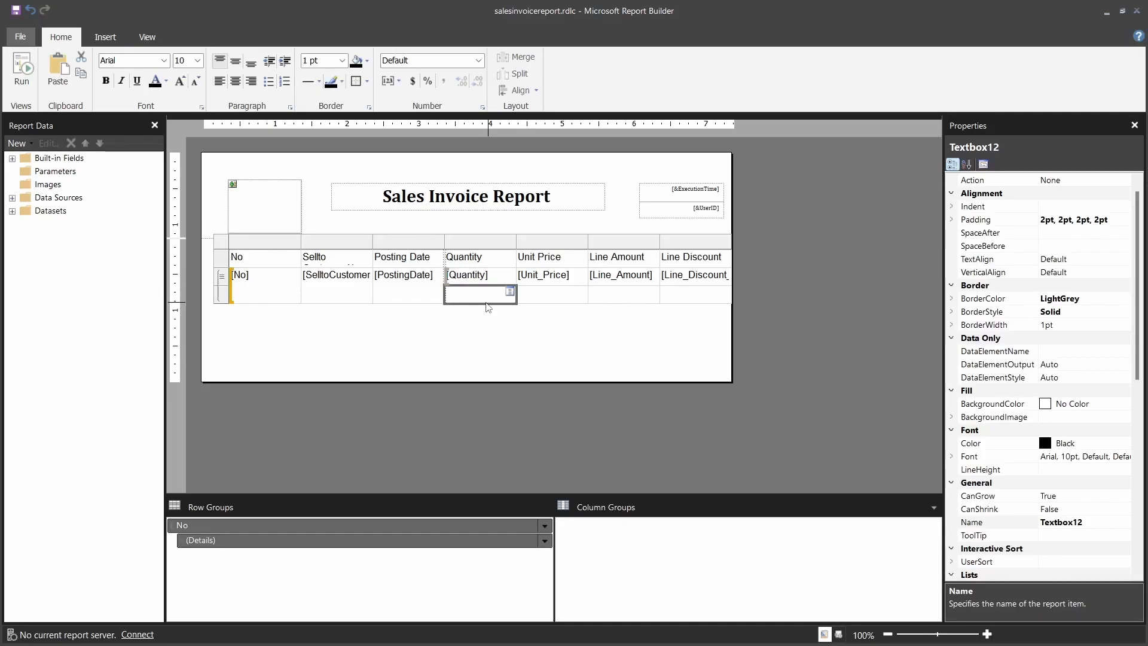
{"action": "key", "text": "Up"}
{"action": "key", "text": "shift+Right"}
{"action": "key", "text": "shift+Right"}
{"action": "key", "text": "shift+Right"}
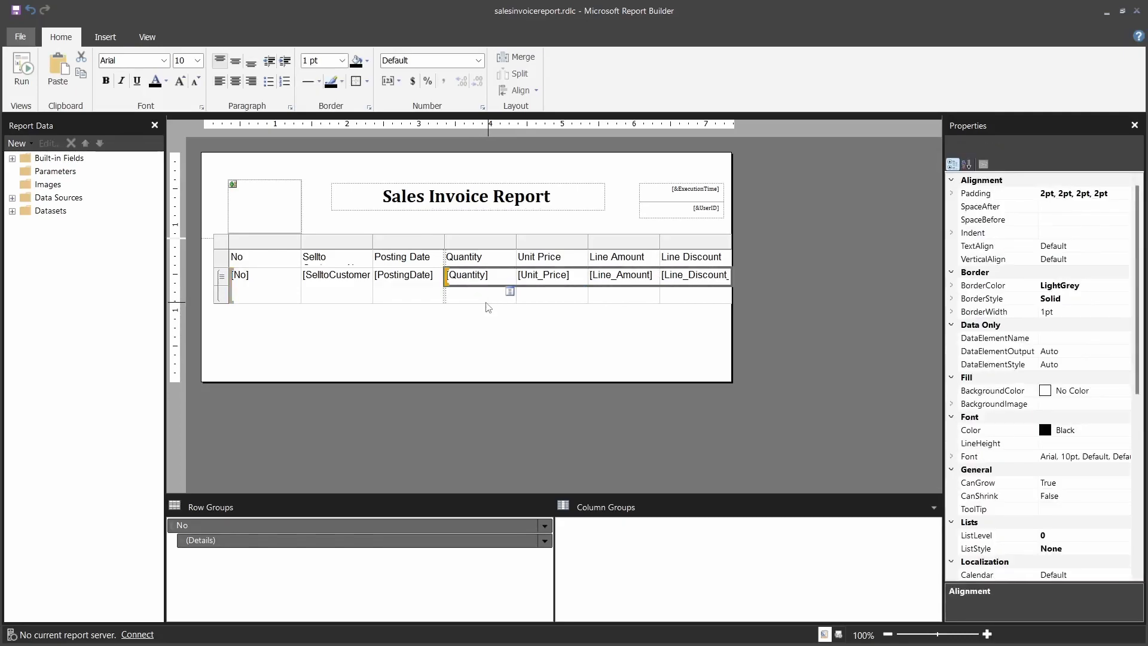
{"action": "left_click", "coordinate": [478, 60]}
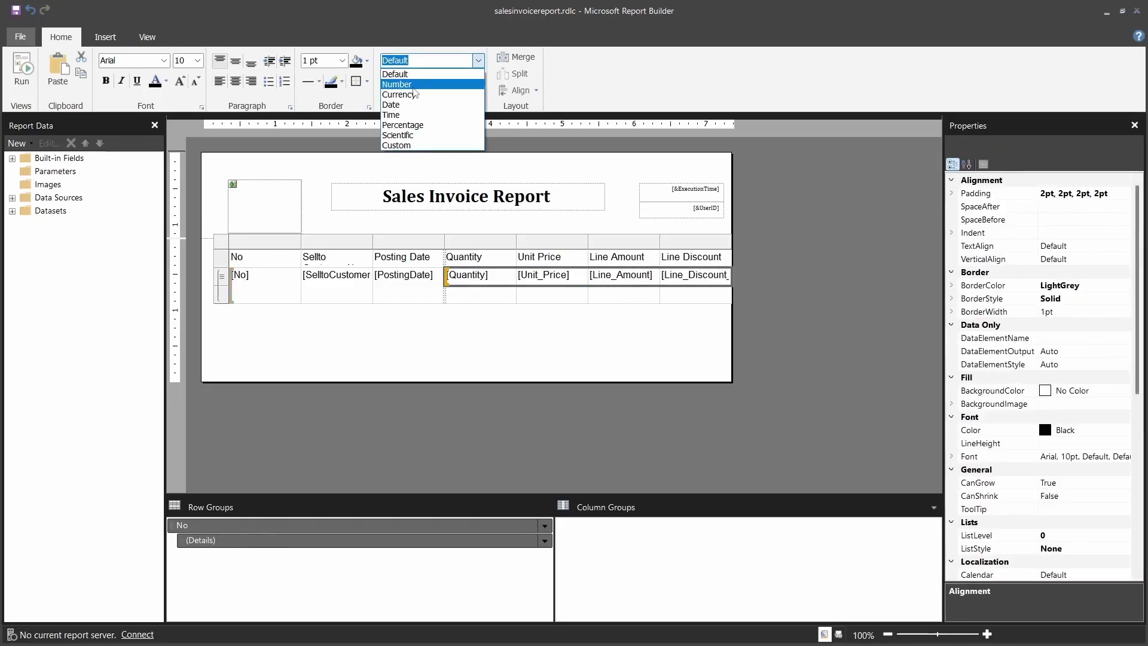
{"action": "left_click", "coordinate": [414, 86]}
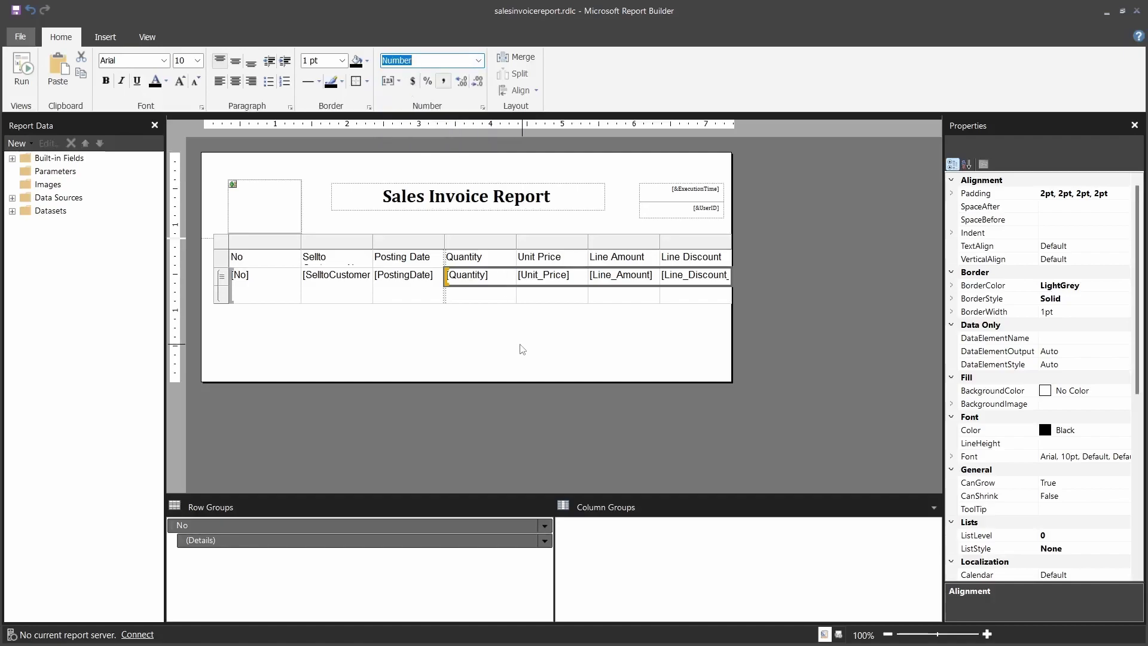
Paste the copied cells into the empty group footer row below
{"action": "left_click", "coordinate": [506, 293]}
{"action": "right_click", "coordinate": [465, 303]}
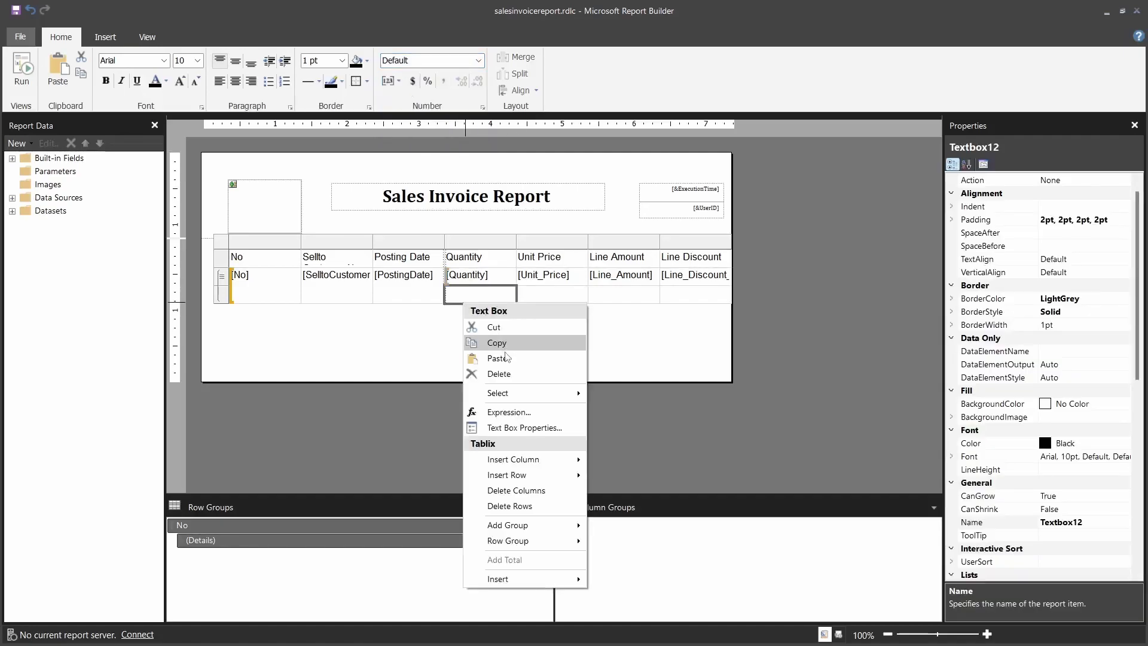
{"action": "left_click", "coordinate": [505, 357]}
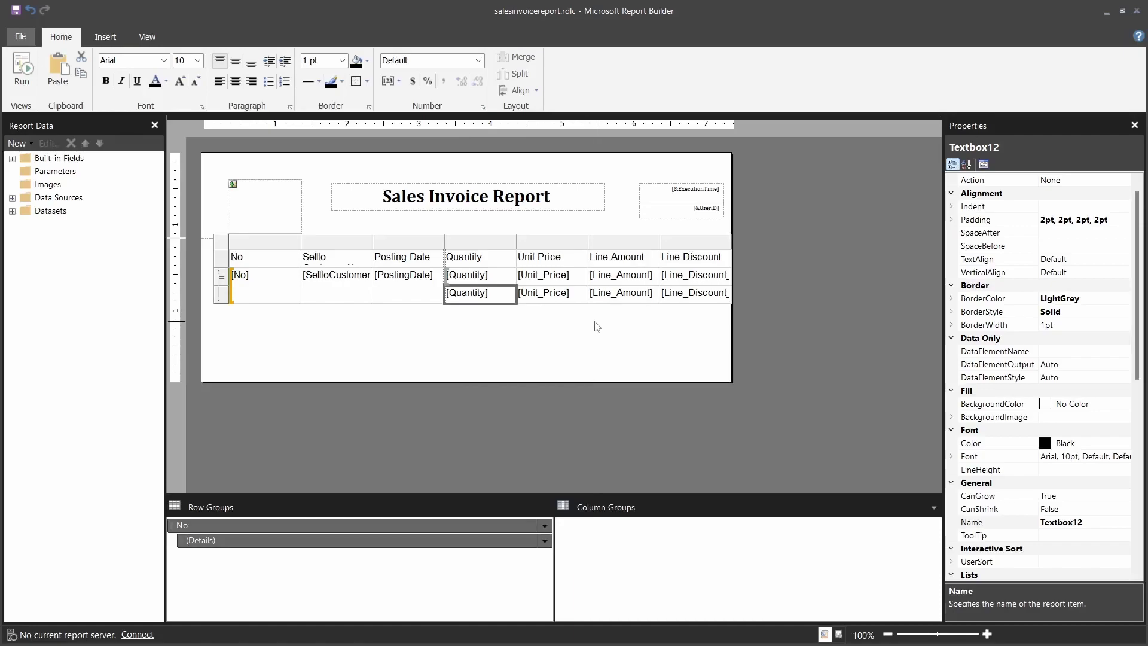
Add a Quantity total in the table's second row
{"action": "left_click", "coordinate": [435, 272]}
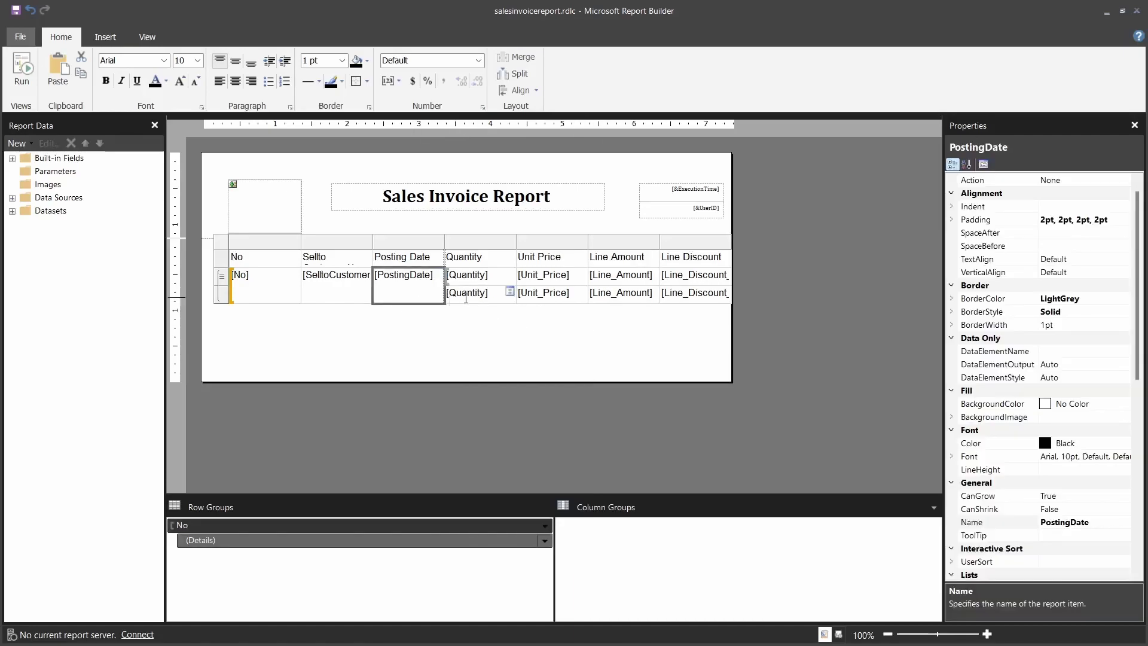
{"action": "left_click", "coordinate": [465, 303]}
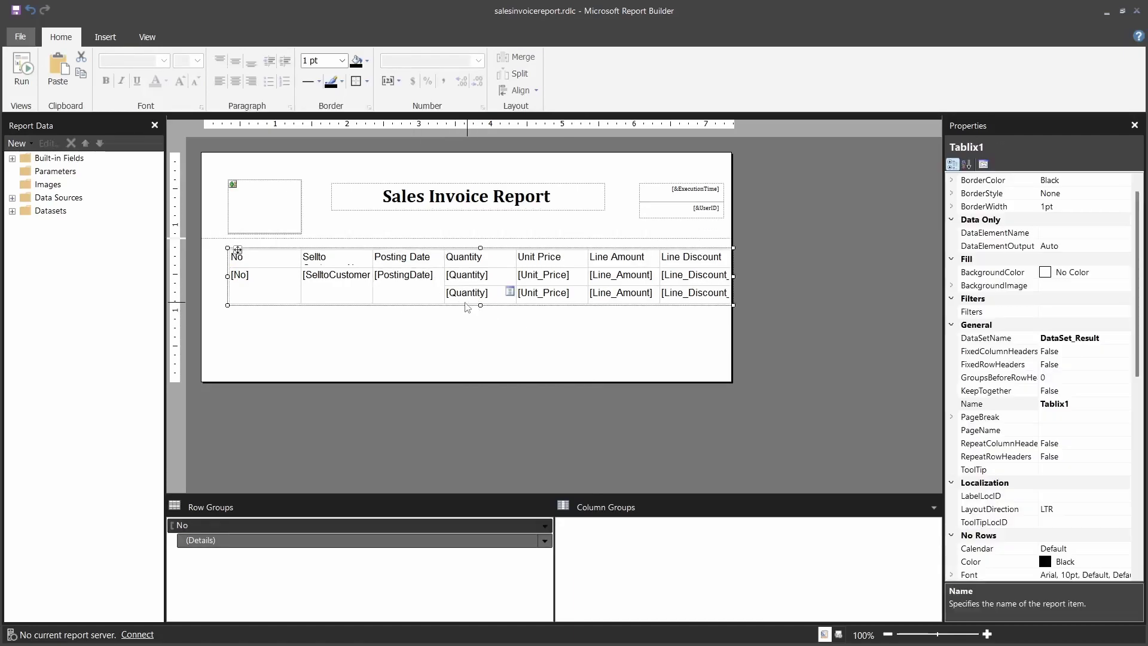
{"action": "left_click", "coordinate": [472, 331]}
{"action": "double_click", "coordinate": [475, 293]}
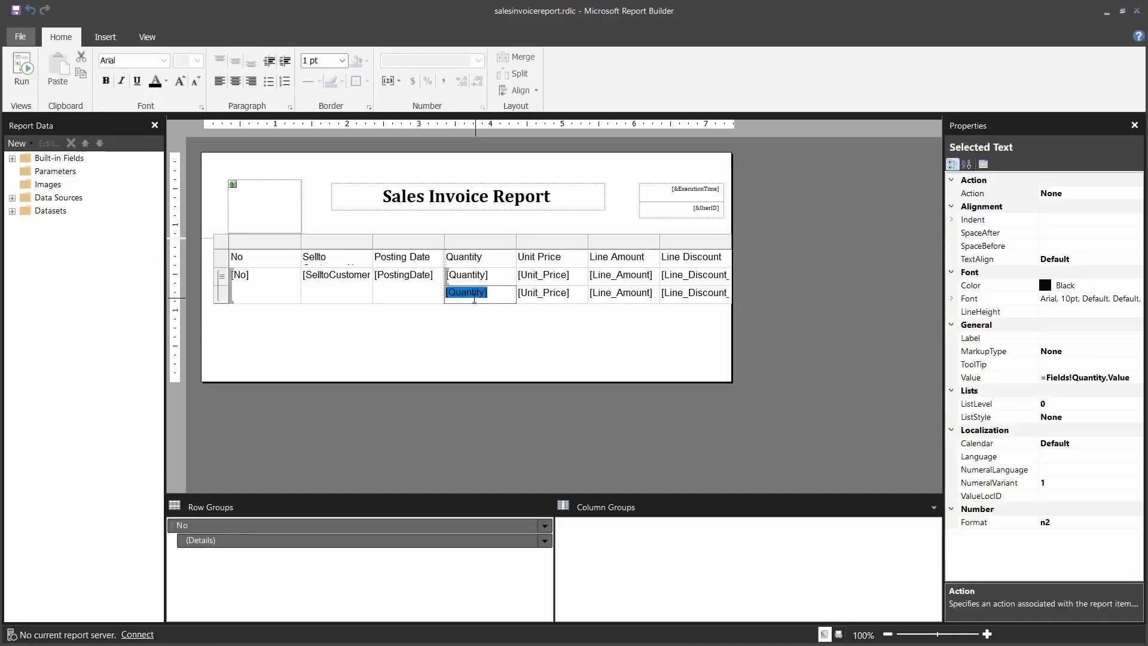
{"action": "left_click", "coordinate": [478, 328]}
{"action": "double_click", "coordinate": [488, 295]}
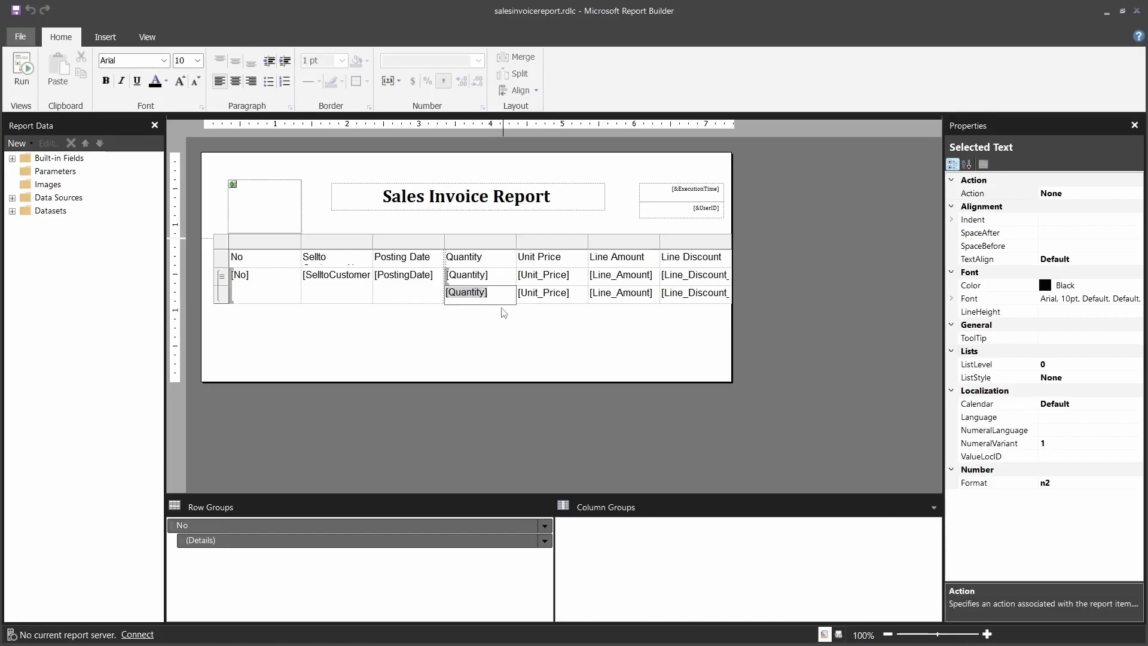
{"action": "left_click", "coordinate": [501, 313]}
{"action": "left_click", "coordinate": [497, 301]}
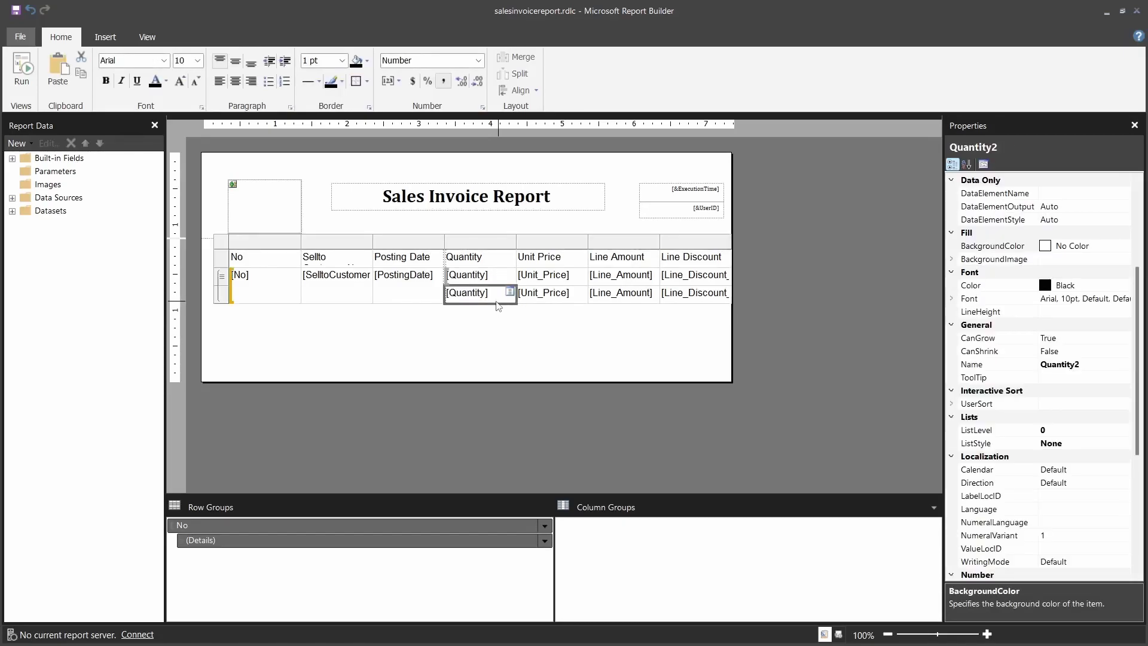
{"action": "key", "text": "shift+Right"}
{"action": "double_click", "coordinate": [477, 295]}
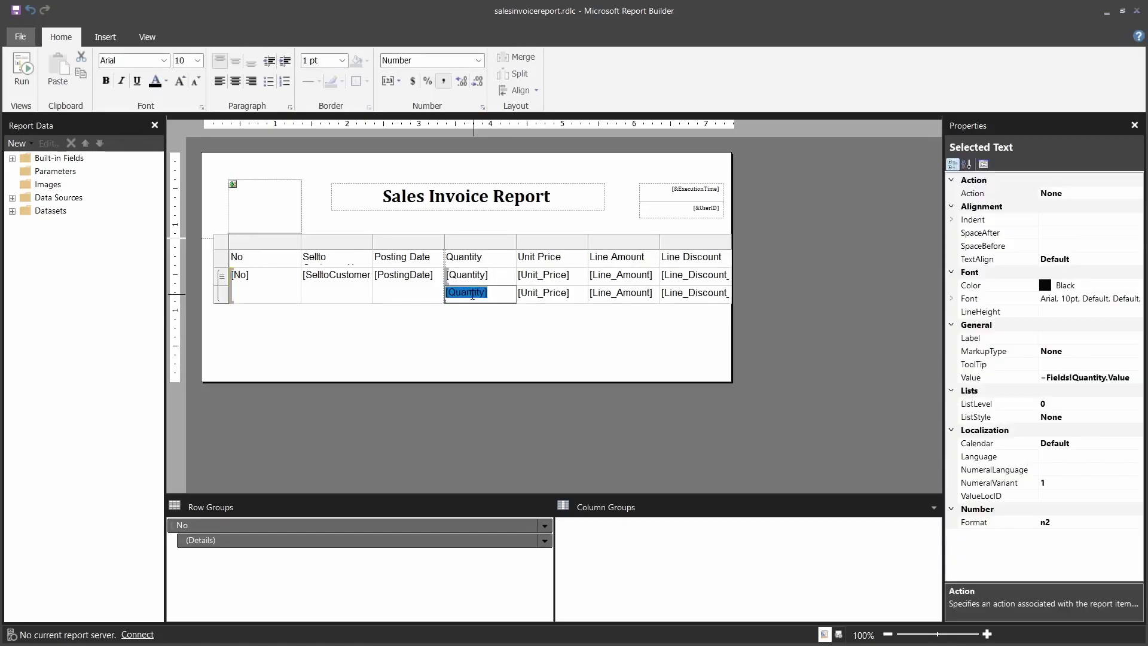
{"action": "right_click", "coordinate": [472, 296]}
{"action": "mouse_move", "coordinate": [572, 377]}
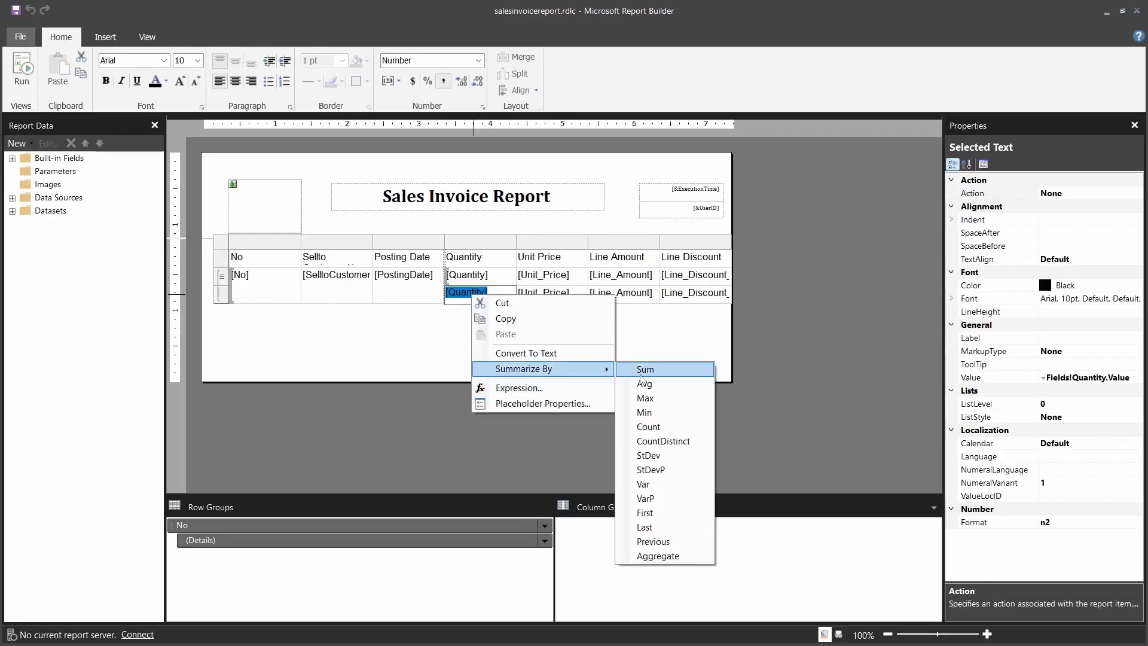
{"action": "left_click", "coordinate": [641, 374]}
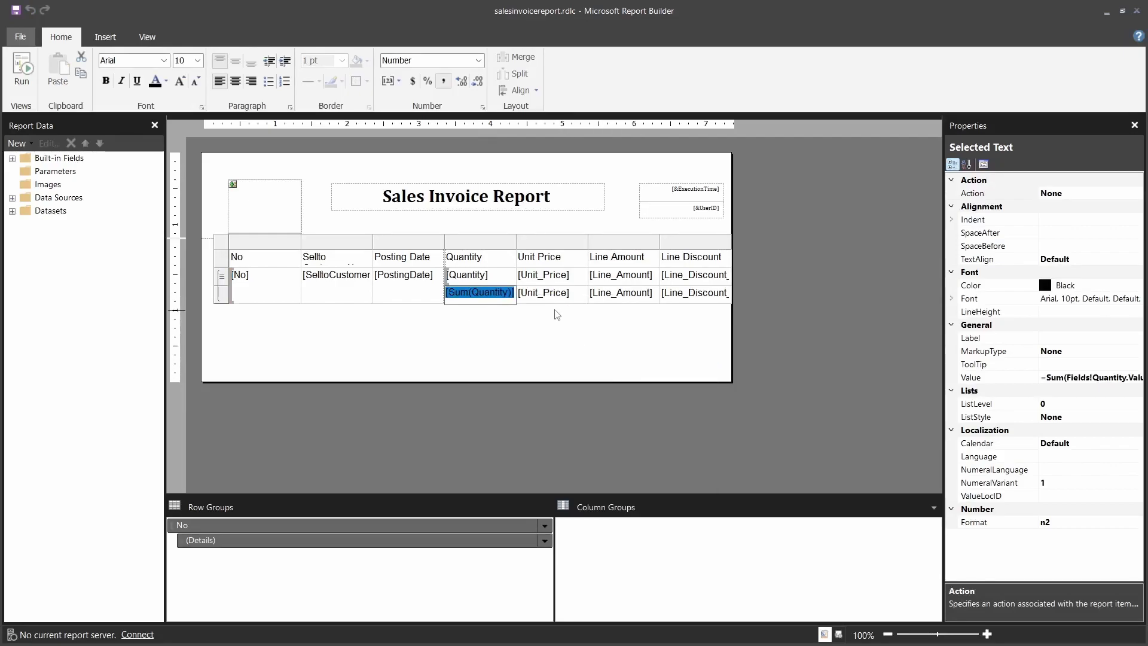
Add totals for Unit_Price and Line_Amount in the second row
{"action": "double_click", "coordinate": [545, 293]}
{"action": "right_click", "coordinate": [547, 294]}
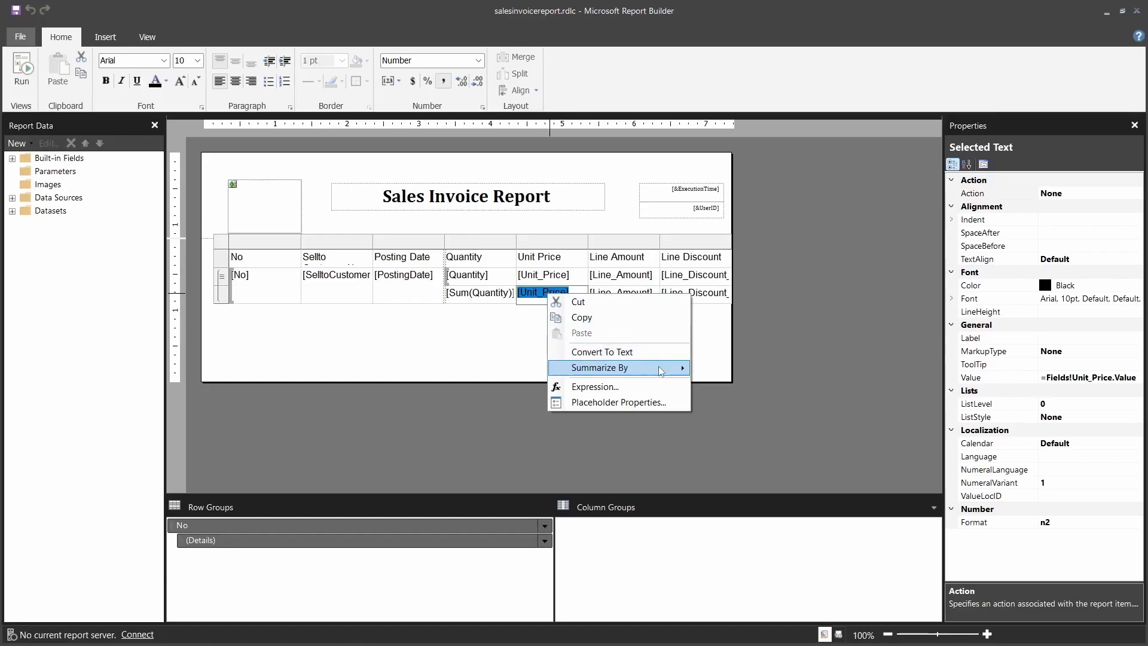
{"action": "mouse_move", "coordinate": [661, 370]}
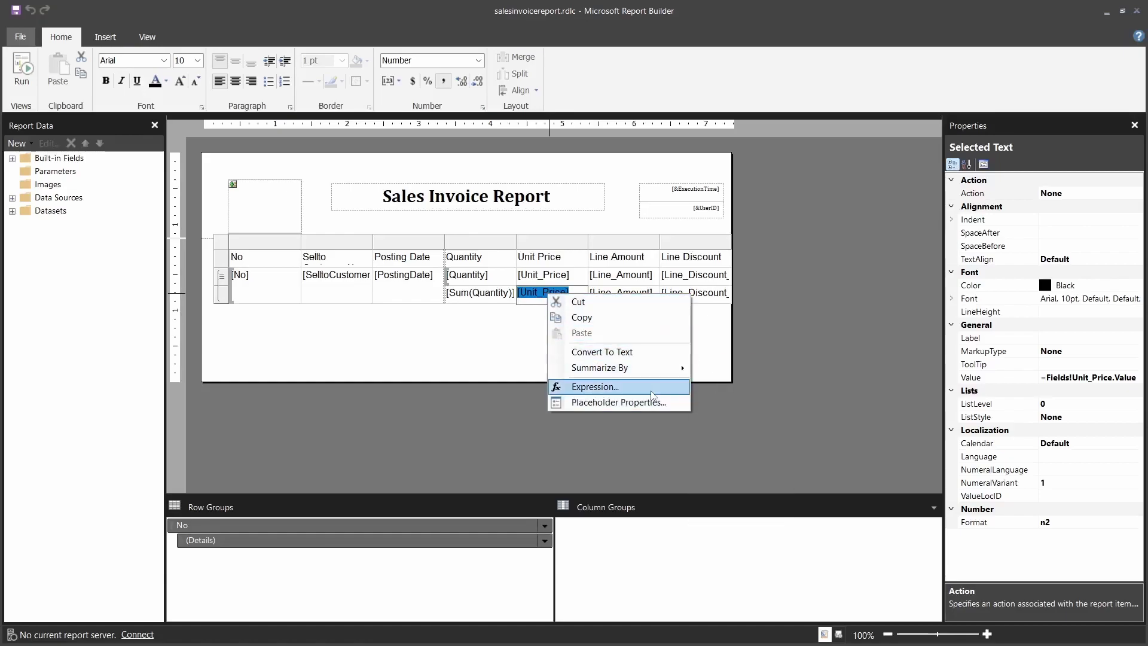
{"action": "left_click", "coordinate": [720, 368]}
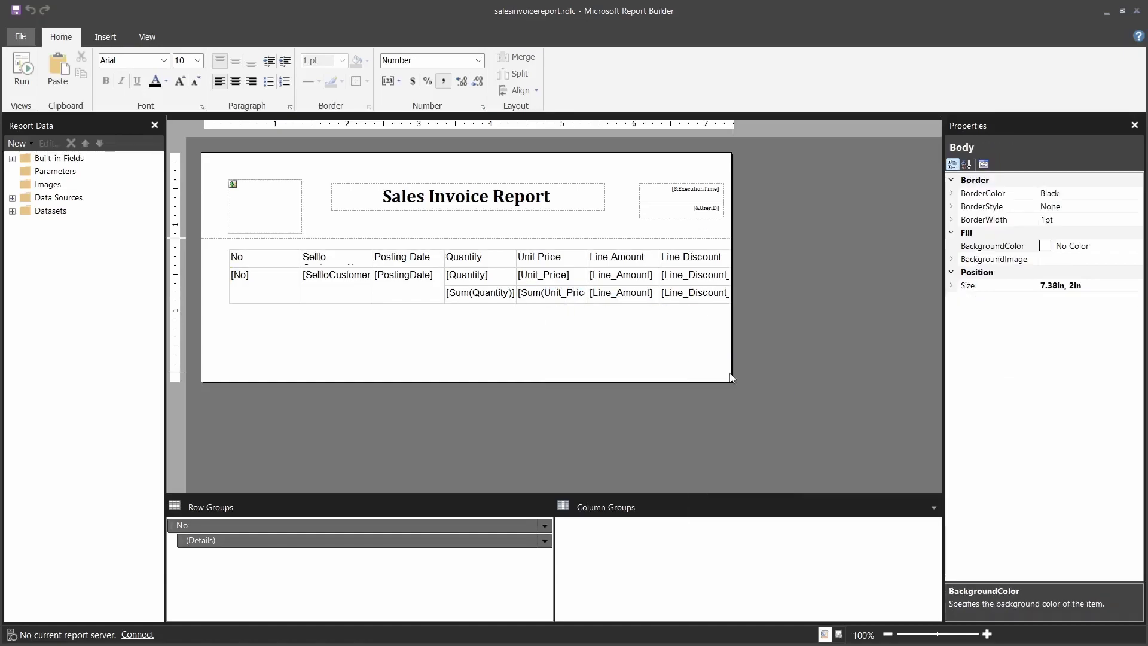
{"action": "double_click", "coordinate": [621, 296]}
{"action": "right_click", "coordinate": [622, 295]}
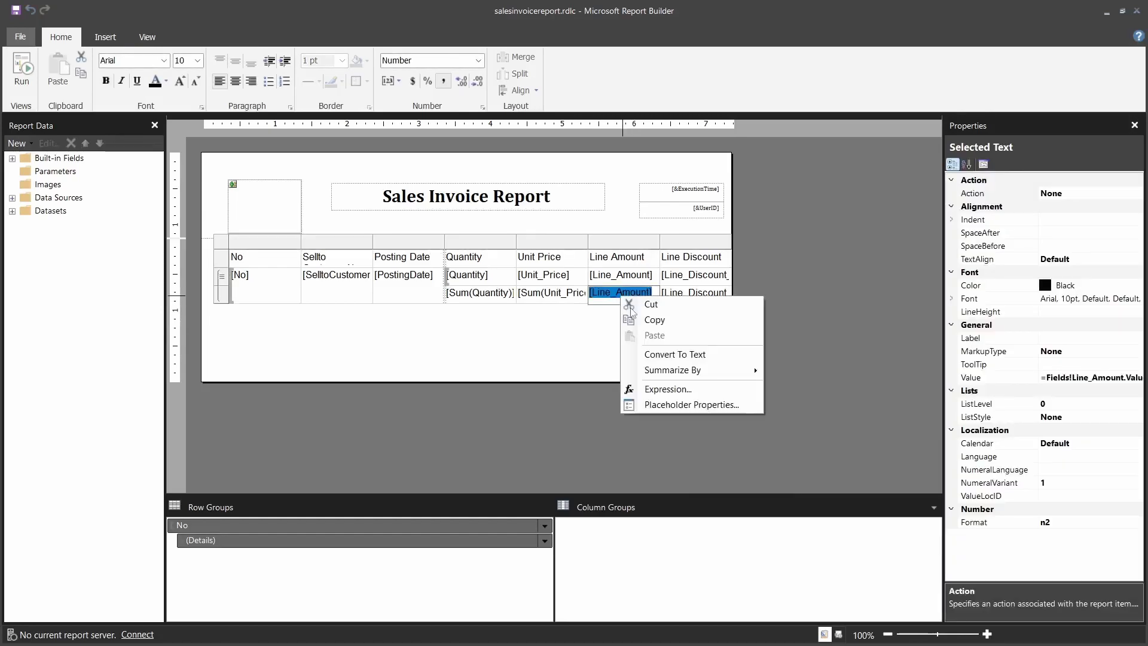
{"action": "mouse_move", "coordinate": [719, 376]}
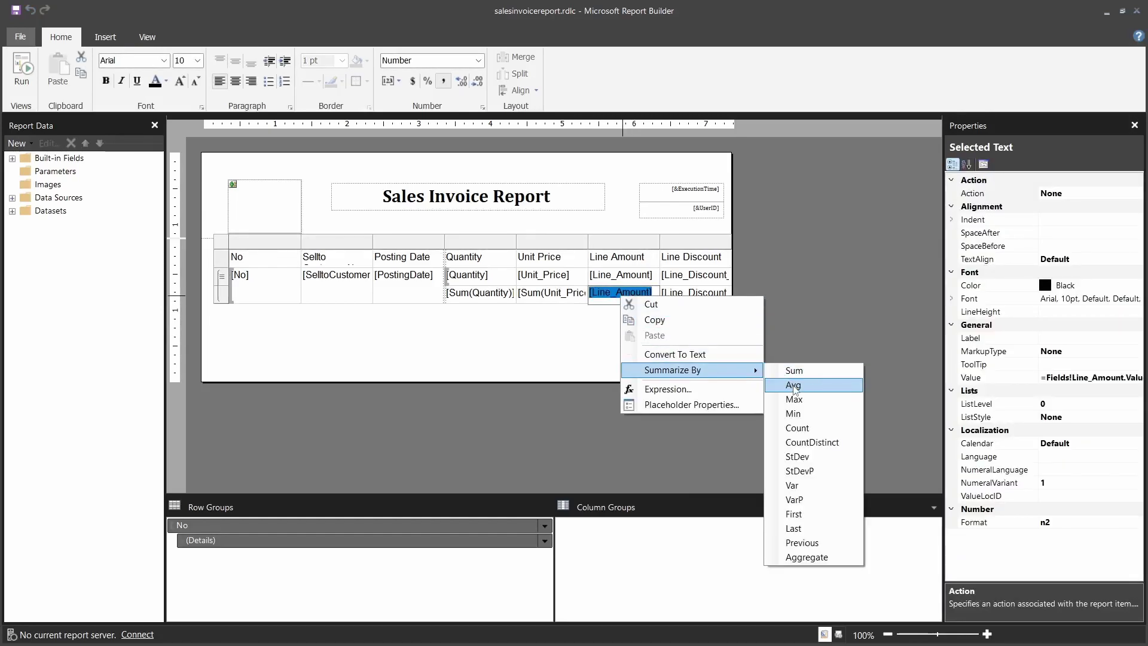
{"action": "left_click", "coordinate": [794, 371]}
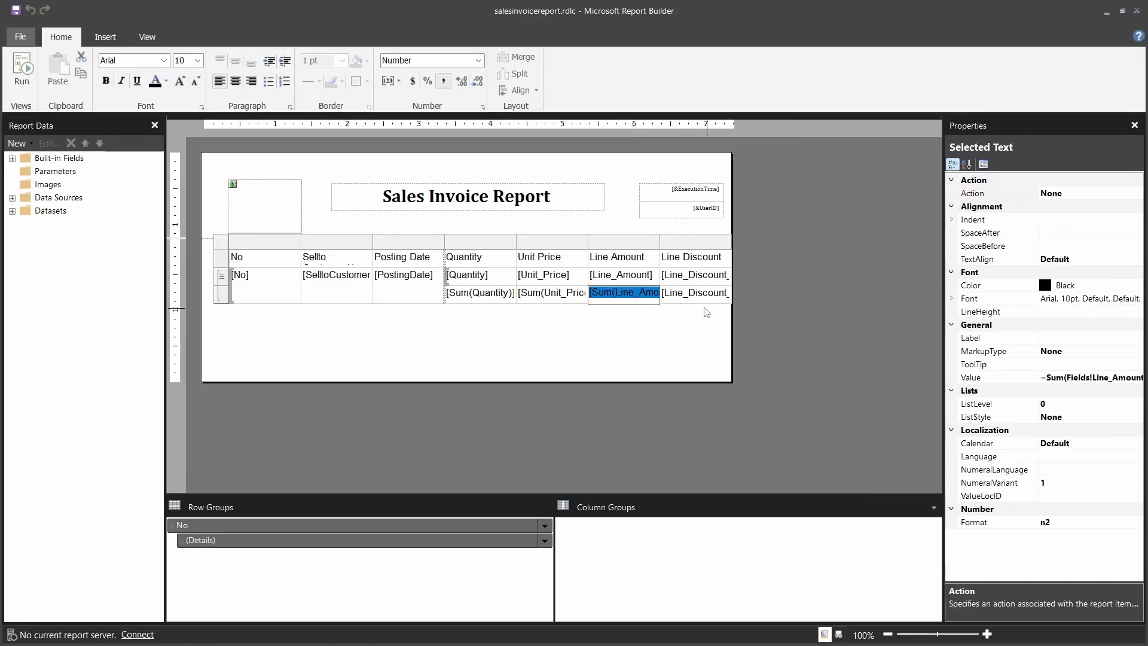
Total Line_Discount in the second row, then switch it to Avg
{"action": "double_click", "coordinate": [695, 293]}
{"action": "right_click", "coordinate": [696, 294]}
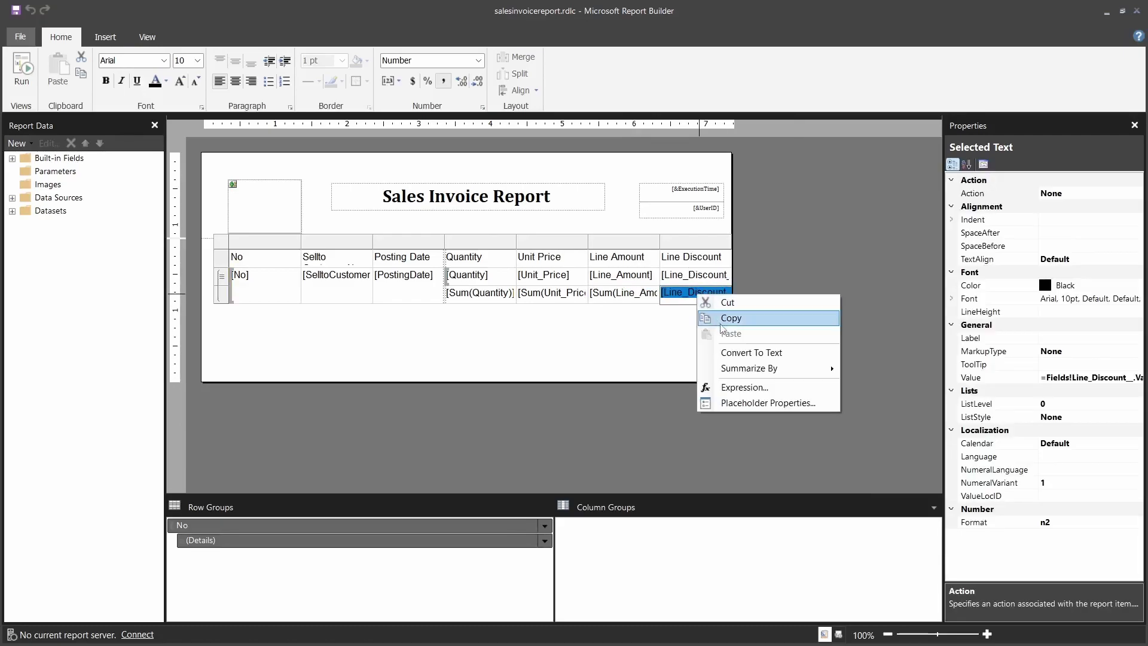
{"action": "mouse_move", "coordinate": [771, 366]}
{"action": "left_click", "coordinate": [869, 371]}
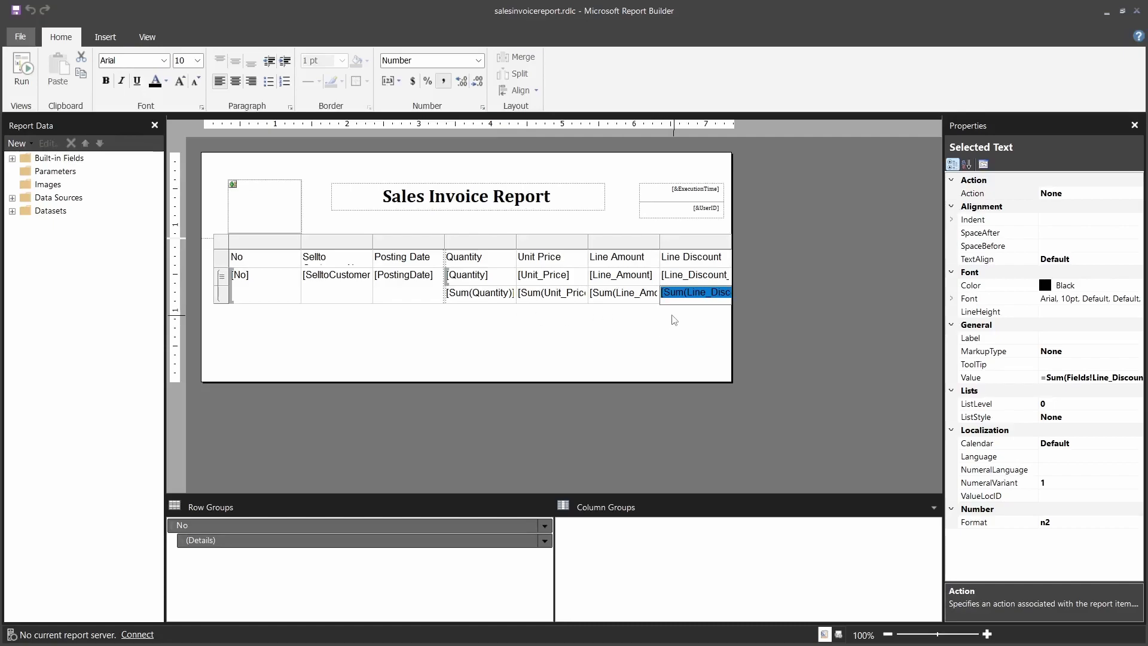
{"action": "right_click", "coordinate": [678, 291]}
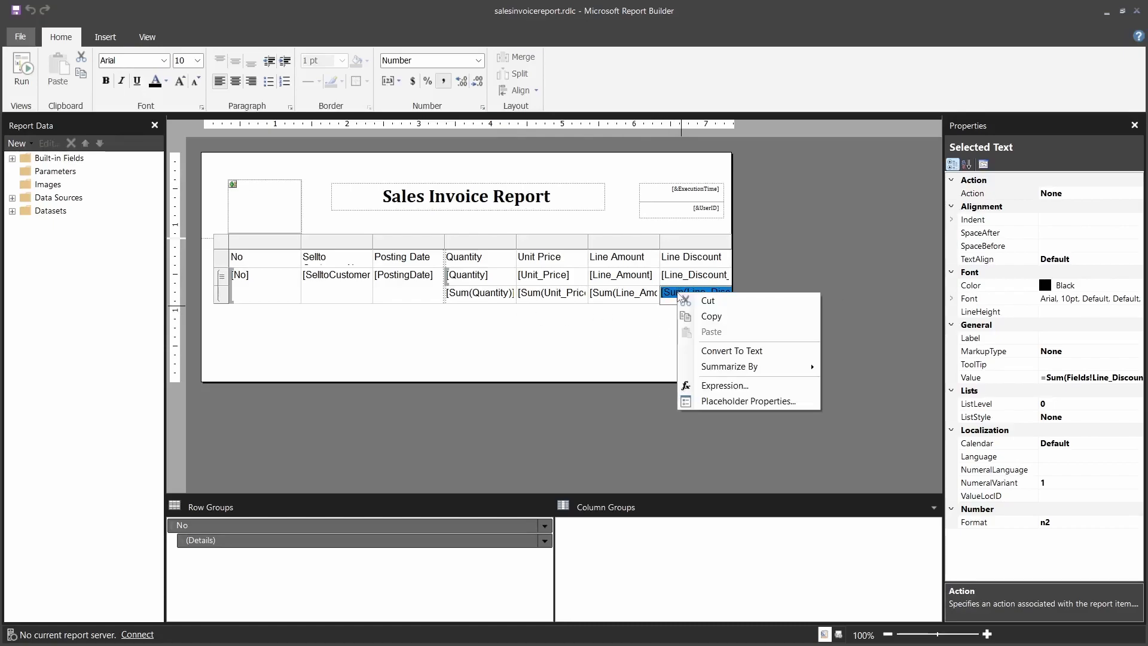
{"action": "mouse_move", "coordinate": [777, 367]}
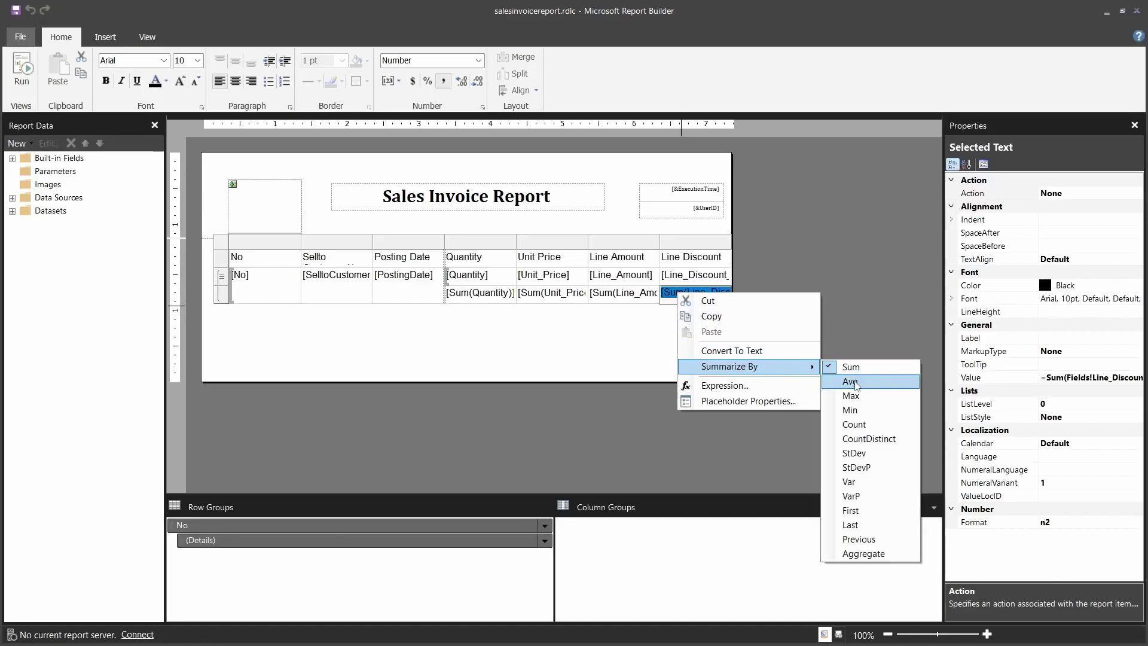
{"action": "left_click", "coordinate": [850, 381]}
Set the table's header row font to Cambria
{"action": "left_click", "coordinate": [651, 347]}
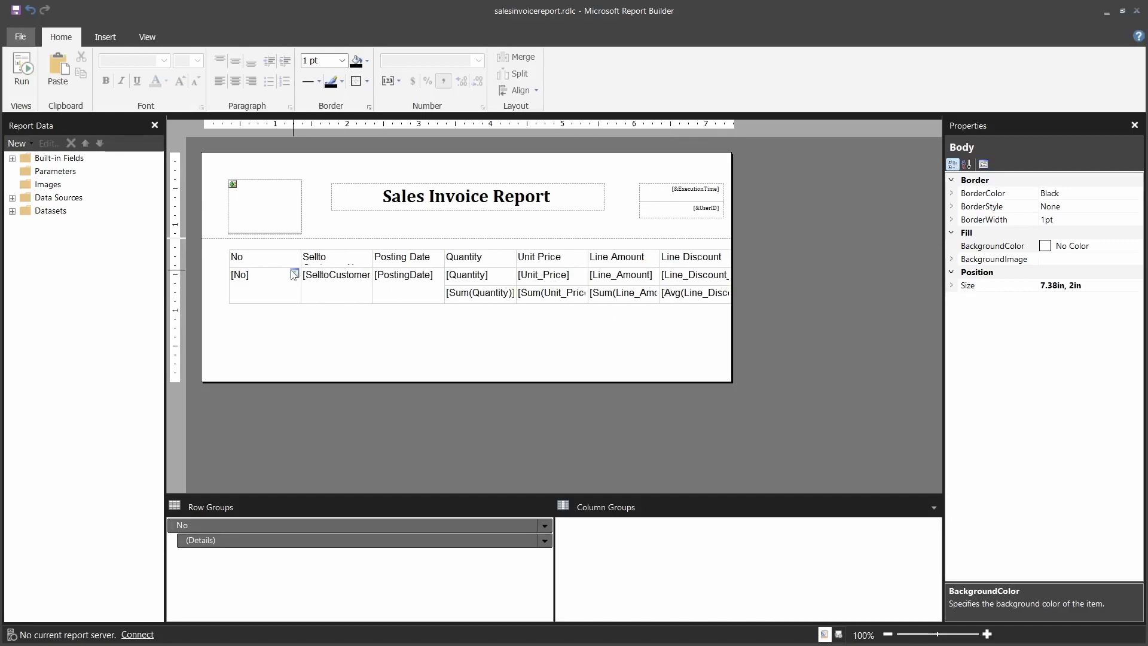
{"action": "left_click", "coordinate": [249, 266]}
{"action": "left_click", "coordinate": [221, 260]}
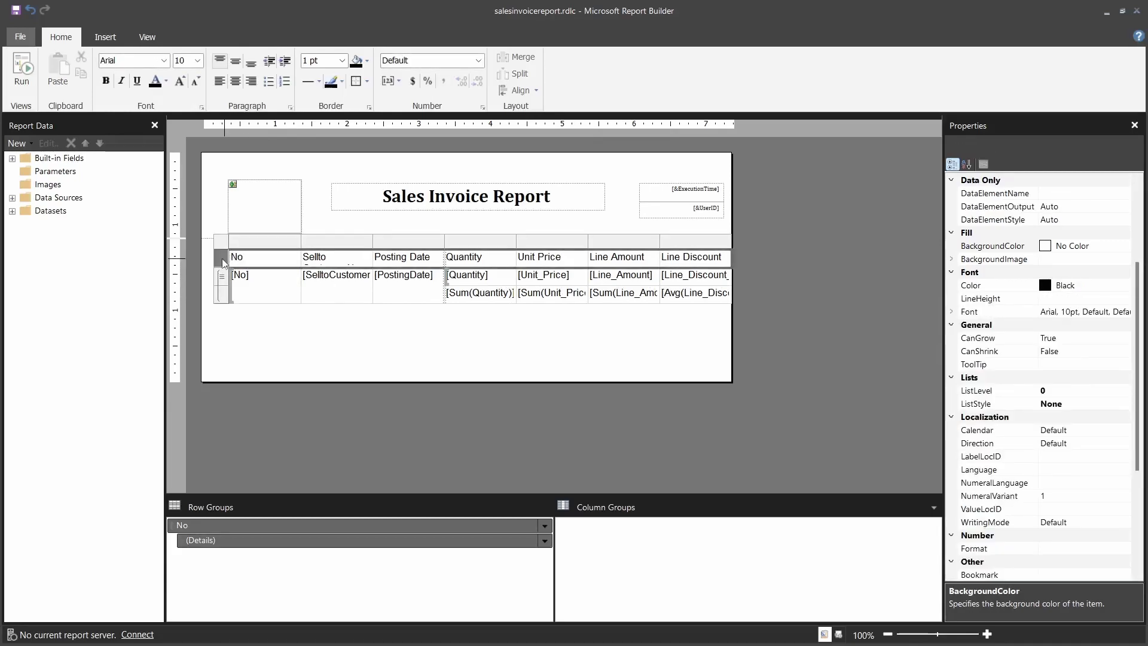
{"action": "left_click", "coordinate": [221, 279]}
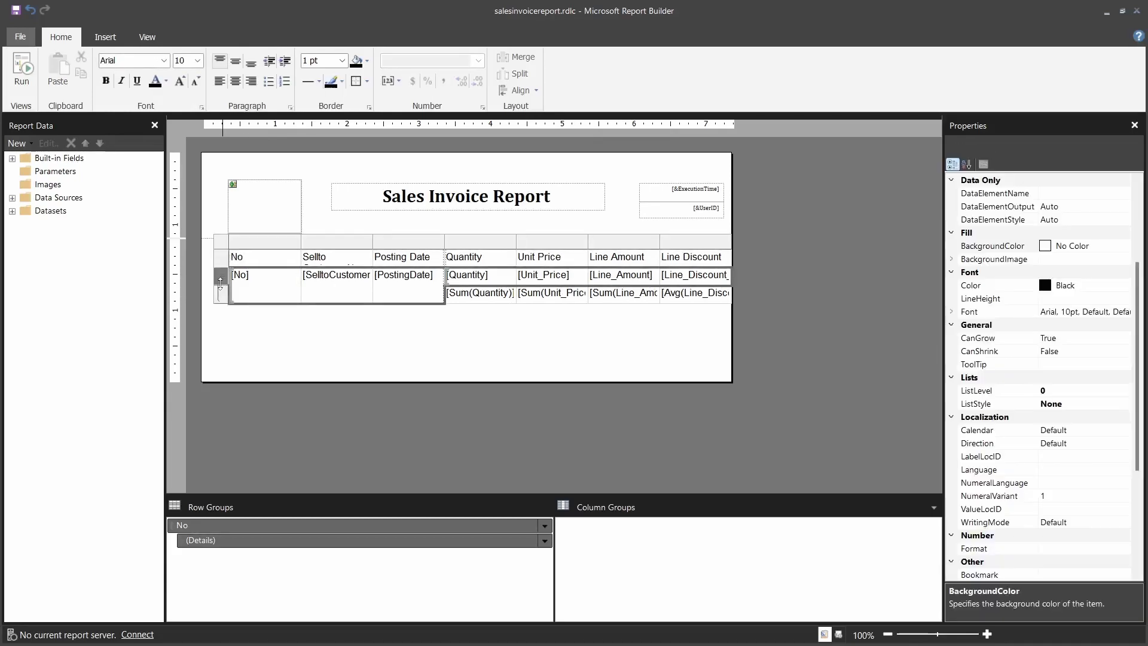
{"action": "left_click", "coordinate": [221, 301]}
{"action": "left_click", "coordinate": [222, 281]}
{"action": "left_click", "coordinate": [221, 265]}
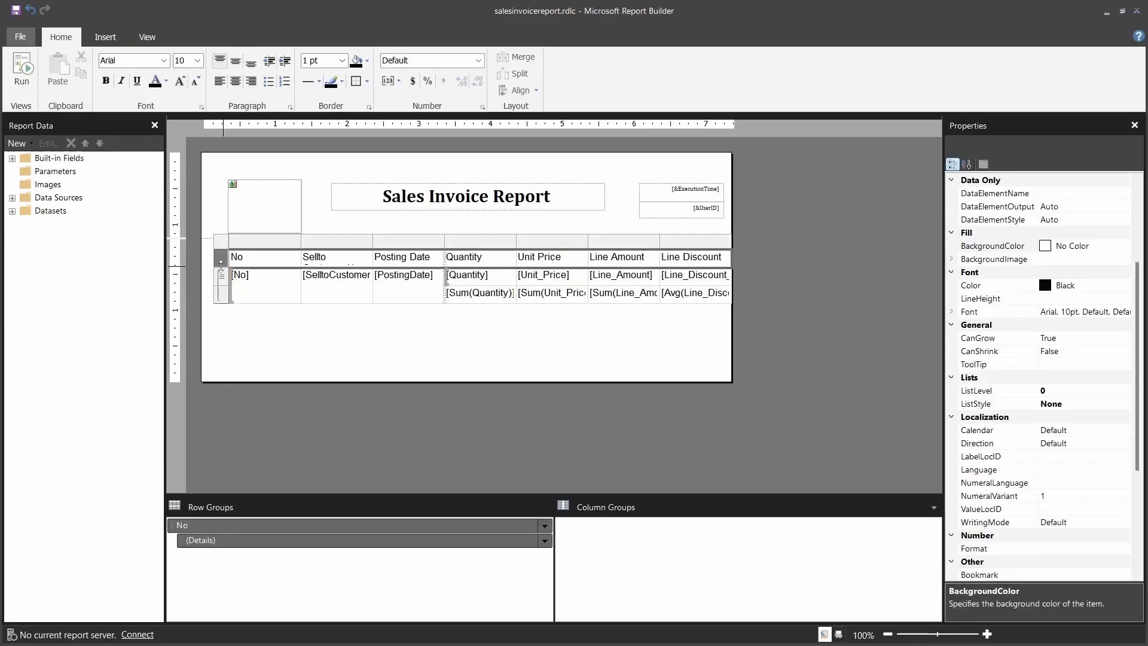
{"action": "left_click", "coordinate": [164, 60]}
{"action": "type", "text": "ca"}
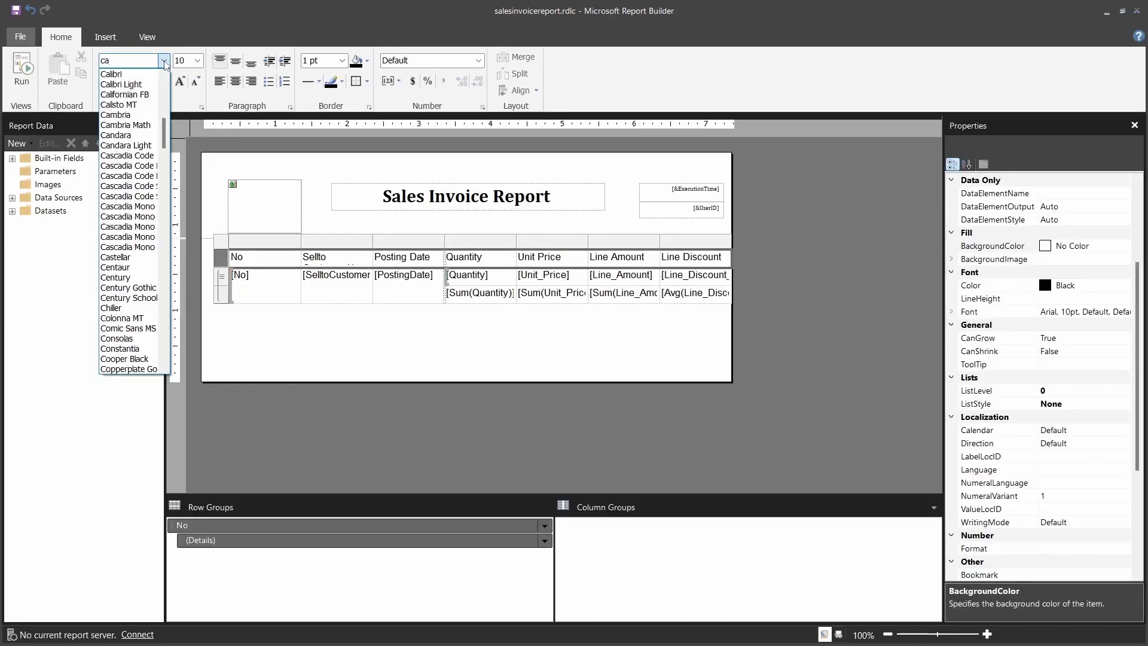
{"action": "left_click", "coordinate": [139, 115]}
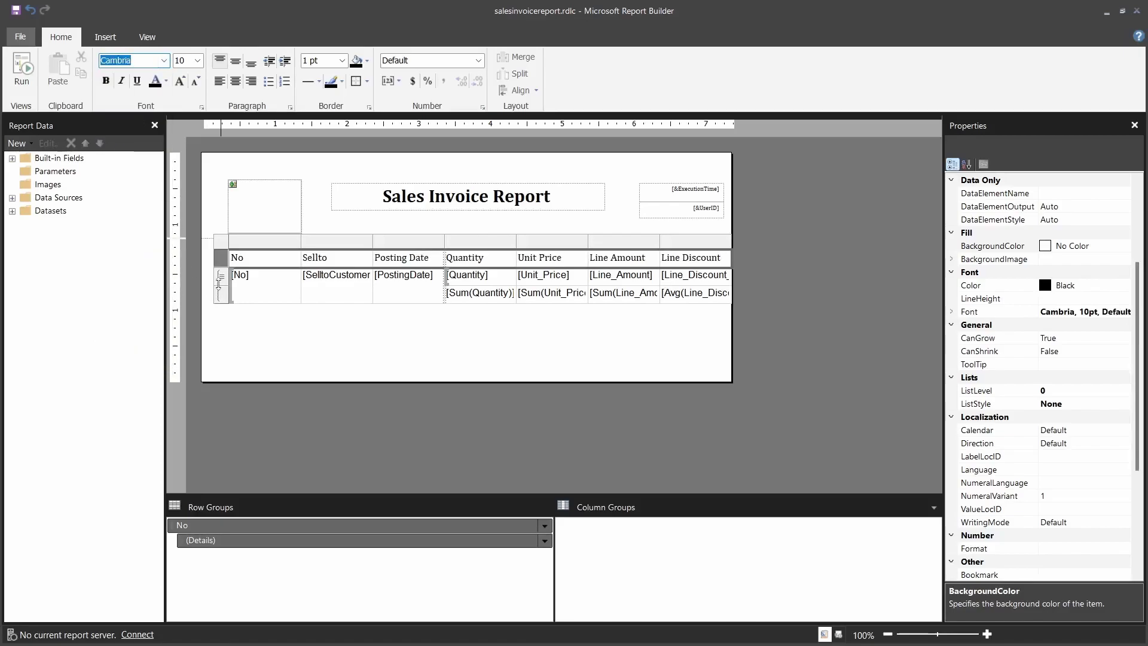
Apply the Cambria font to the detail and totals rows
{"action": "left_click", "coordinate": [219, 280]}
{"action": "left_click", "coordinate": [165, 61]}
{"action": "type", "text": "cam"}
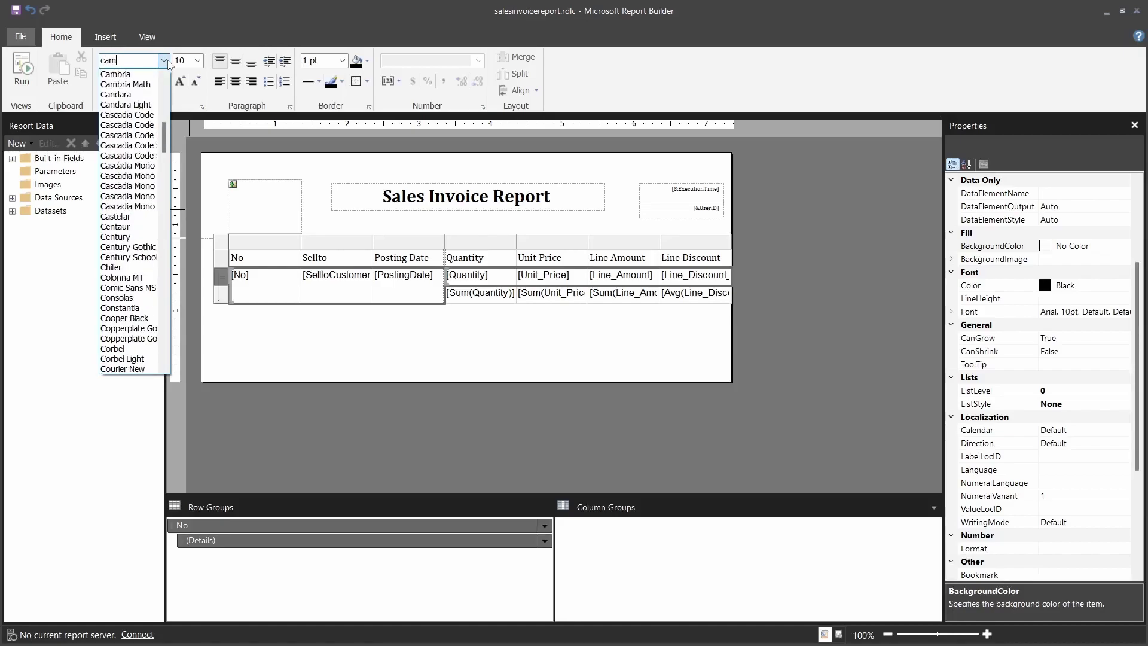
{"action": "key", "text": "Return"}
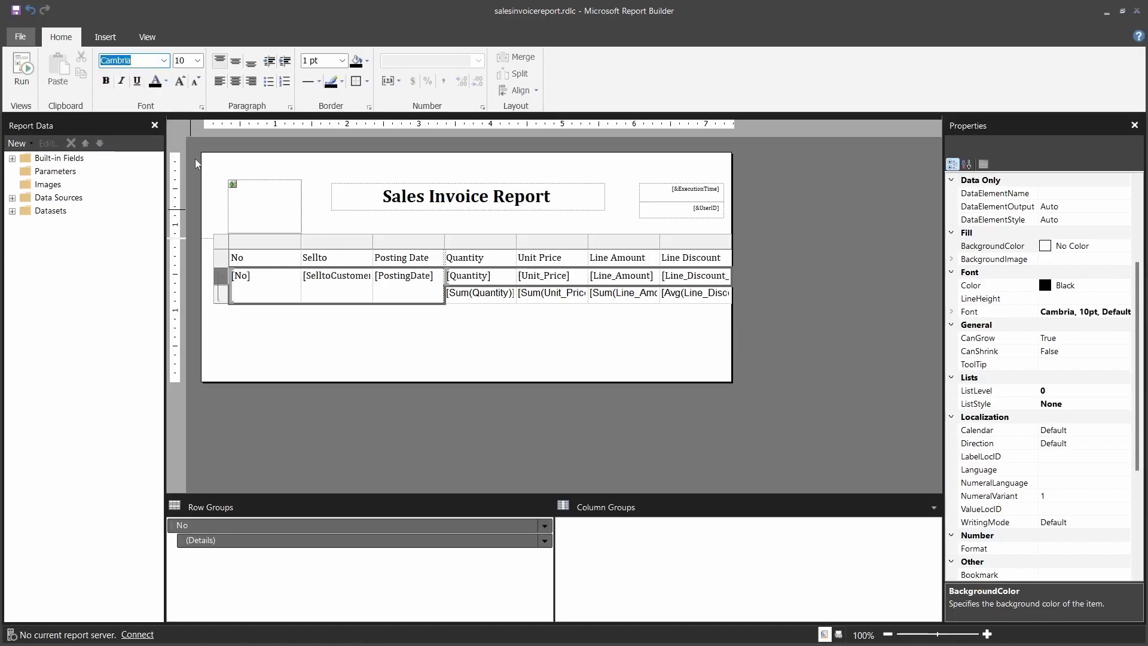
{"action": "left_click", "coordinate": [220, 289]}
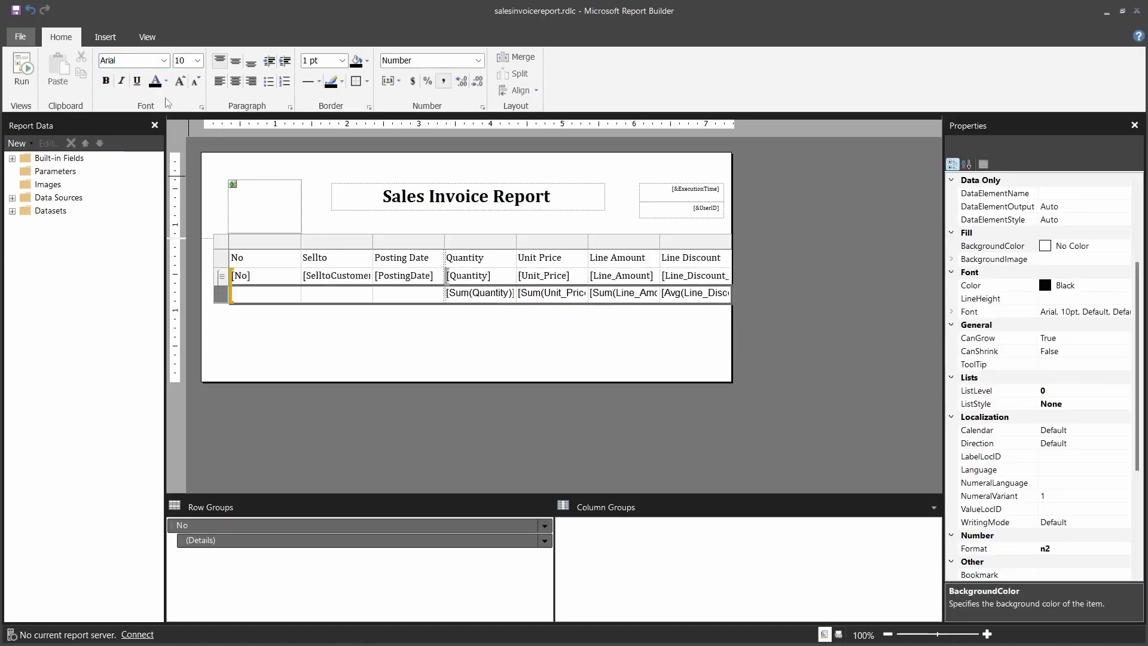
{"action": "left_click", "coordinate": [163, 61]}
{"action": "type", "text": "cam"}
{"action": "key", "text": "Return"}
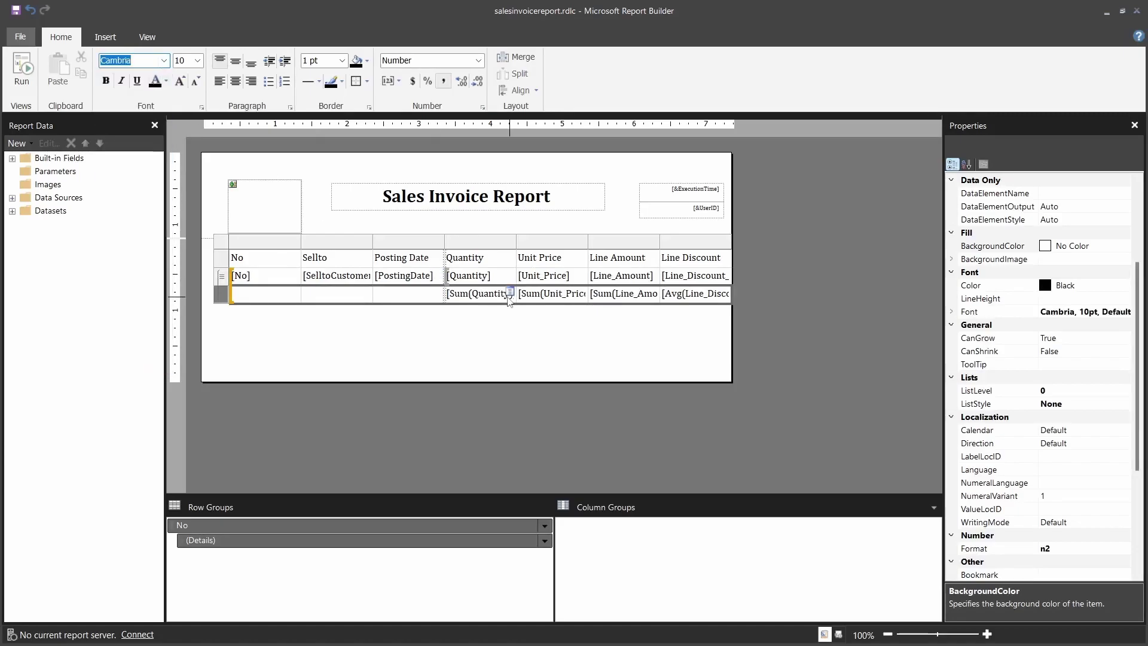
Make the header row text bold
{"action": "left_click", "coordinate": [517, 320]}
{"action": "left_click", "coordinate": [246, 261]}
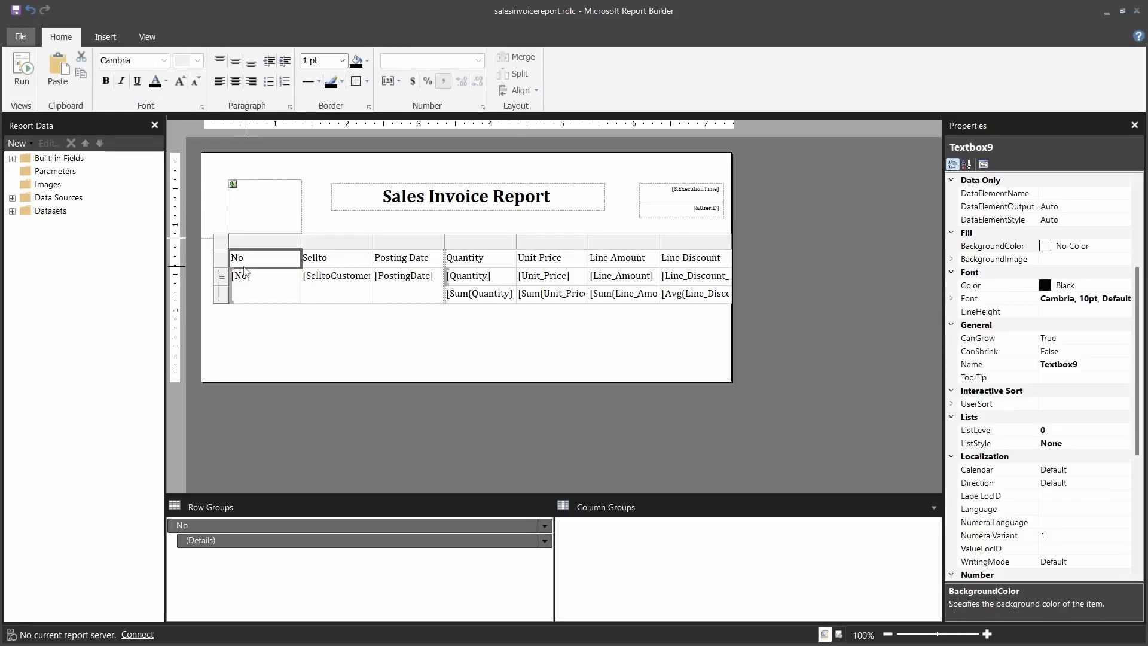
{"action": "left_click", "coordinate": [223, 259]}
{"action": "key", "text": "ctrl+b"}
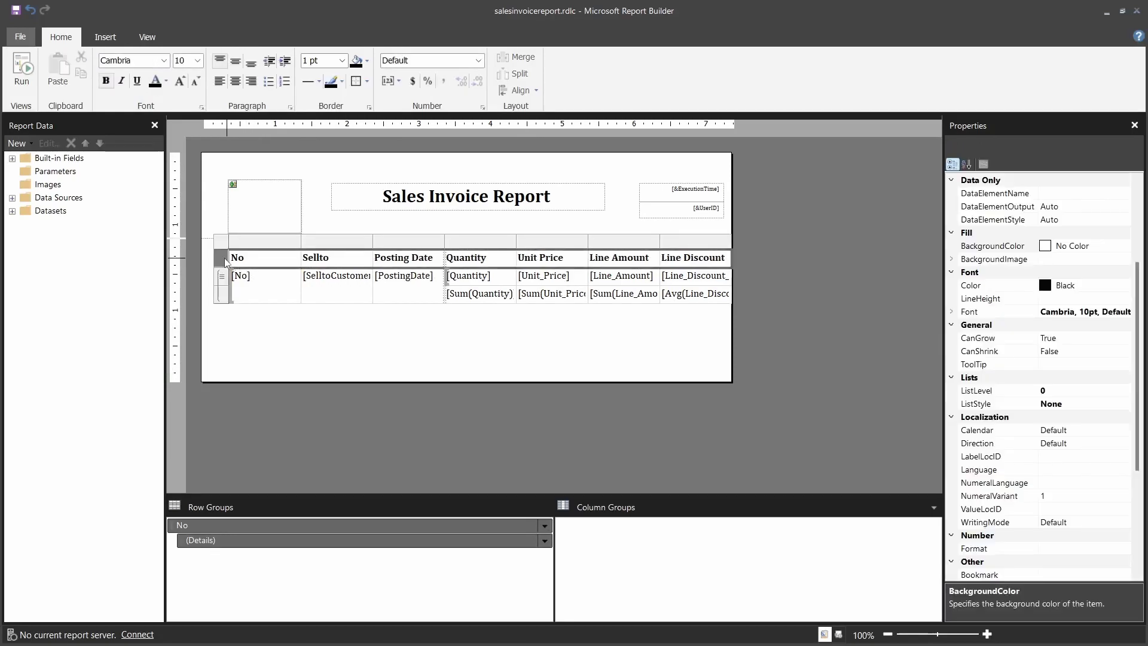
Check the expressions of the Unit Price, Line Amount and Line Discount totals
{"action": "double_click", "coordinate": [580, 292]}
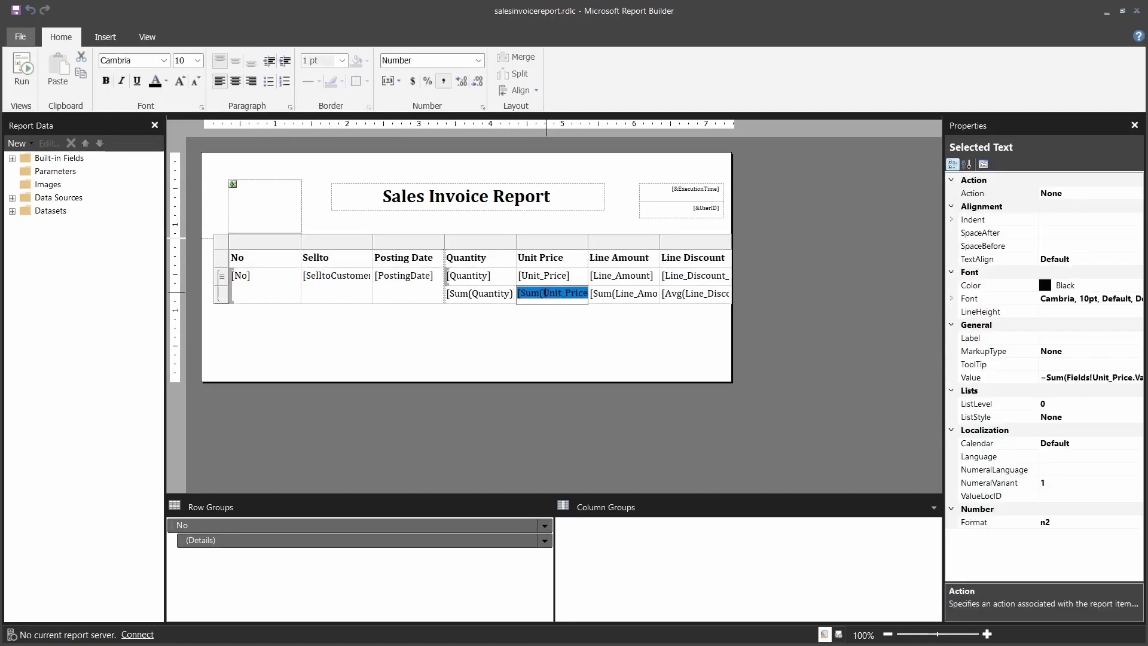
{"action": "double_click", "coordinate": [626, 296]}
{"action": "double_click", "coordinate": [672, 295]}
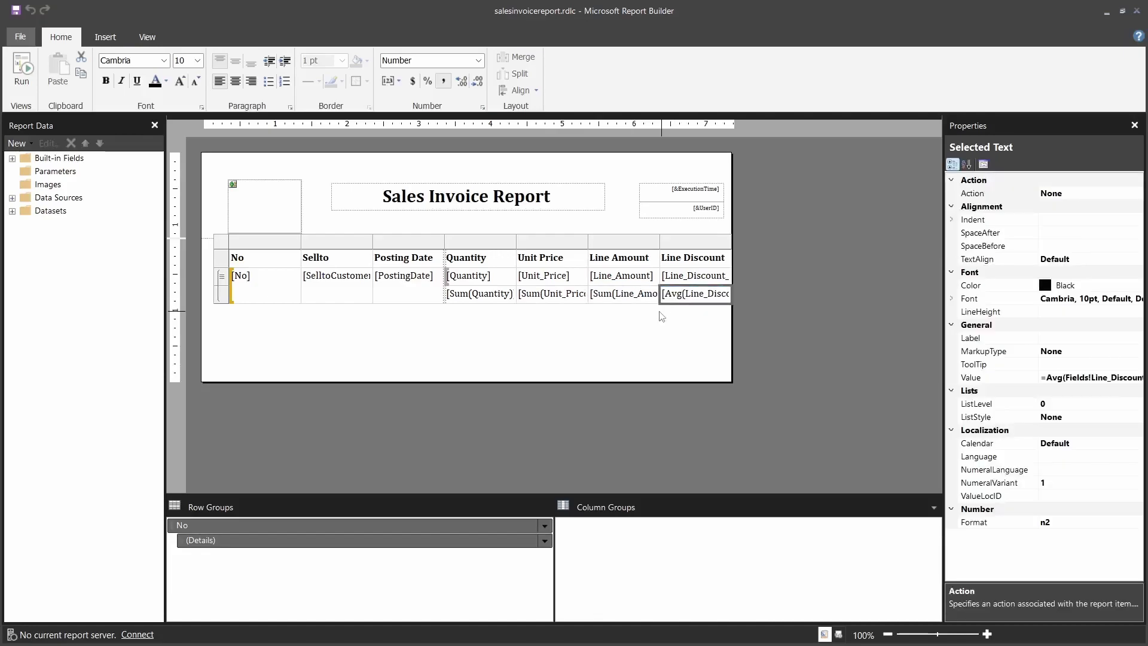
{"action": "left_click", "coordinate": [661, 313]}
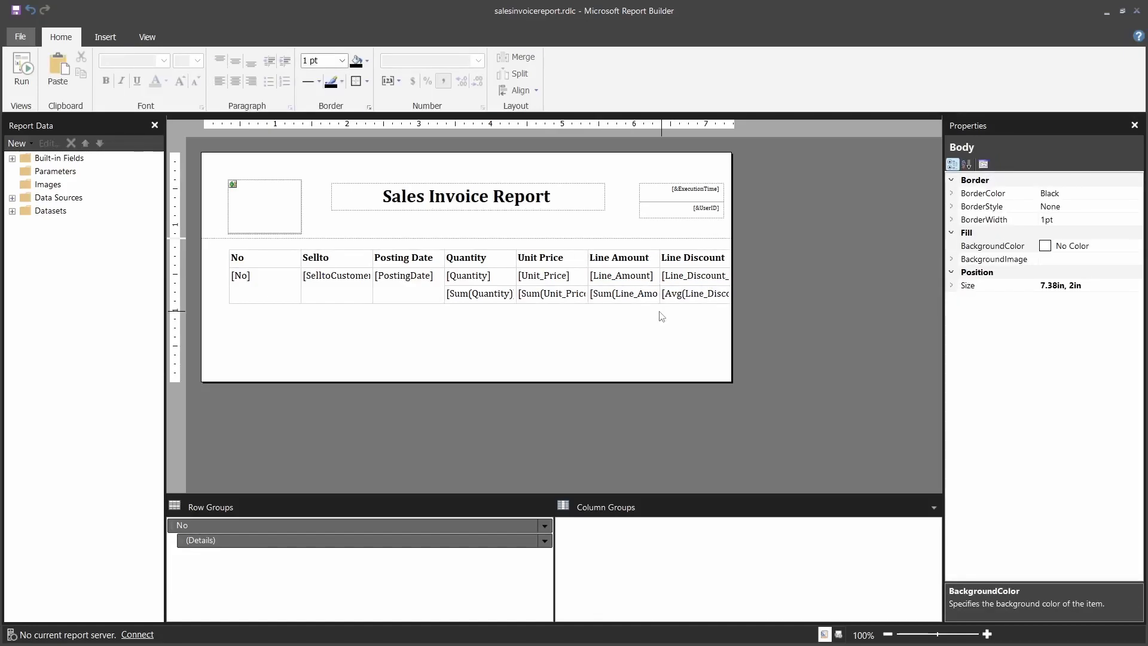
Prefix the Quantity and Unit Price column headers with 'Total'
{"action": "left_click", "coordinate": [493, 265]}
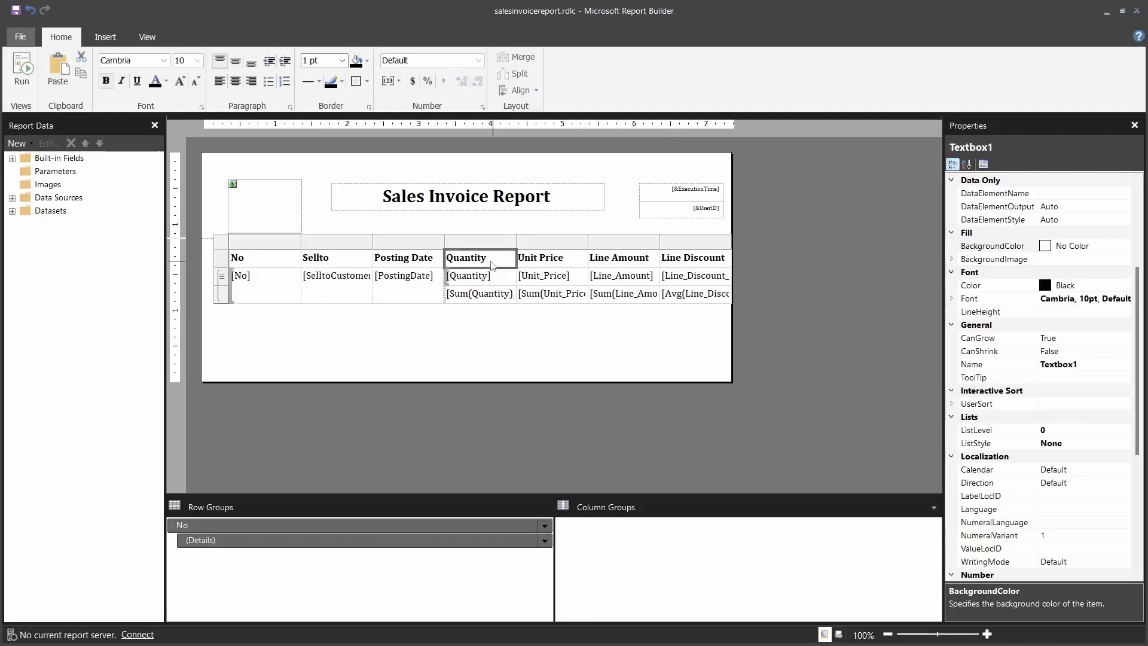
{"action": "left_click", "coordinate": [492, 263]}
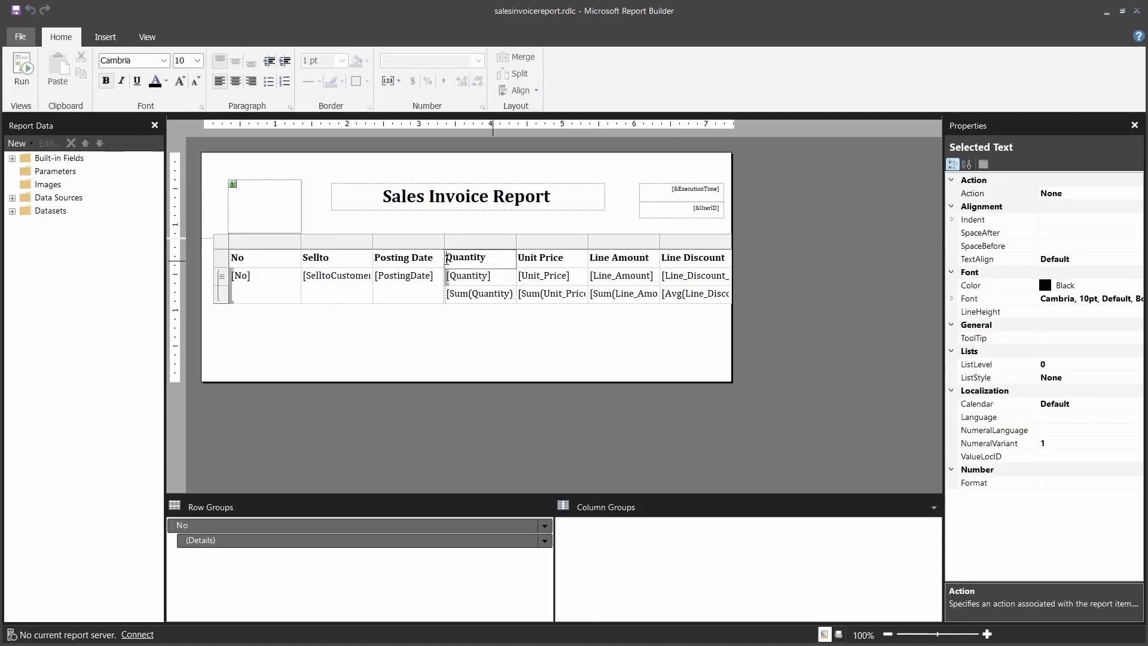
{"action": "type", "text": "Total"}
{"action": "left_click", "coordinate": [531, 259]}
{"action": "left_click", "coordinate": [520, 258]}
{"action": "type", "text": "Total"}
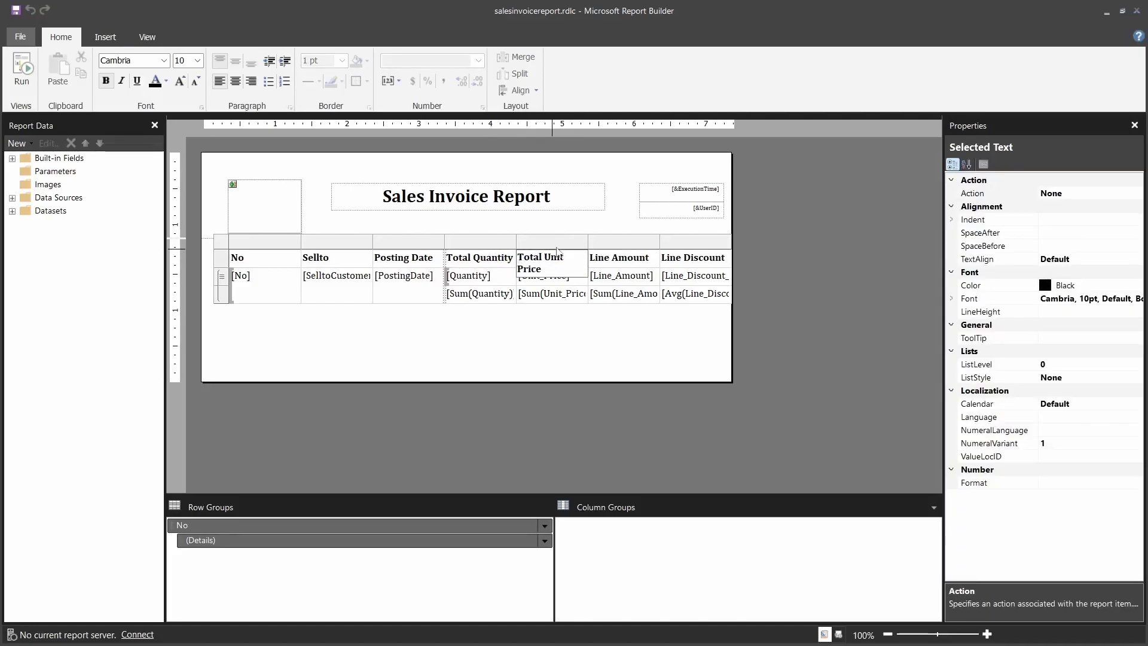
Rename the last headers to 'Total Line Amount' and 'Average Line Discount'
{"action": "left_click", "coordinate": [592, 263]}
{"action": "left_click", "coordinate": [591, 260]}
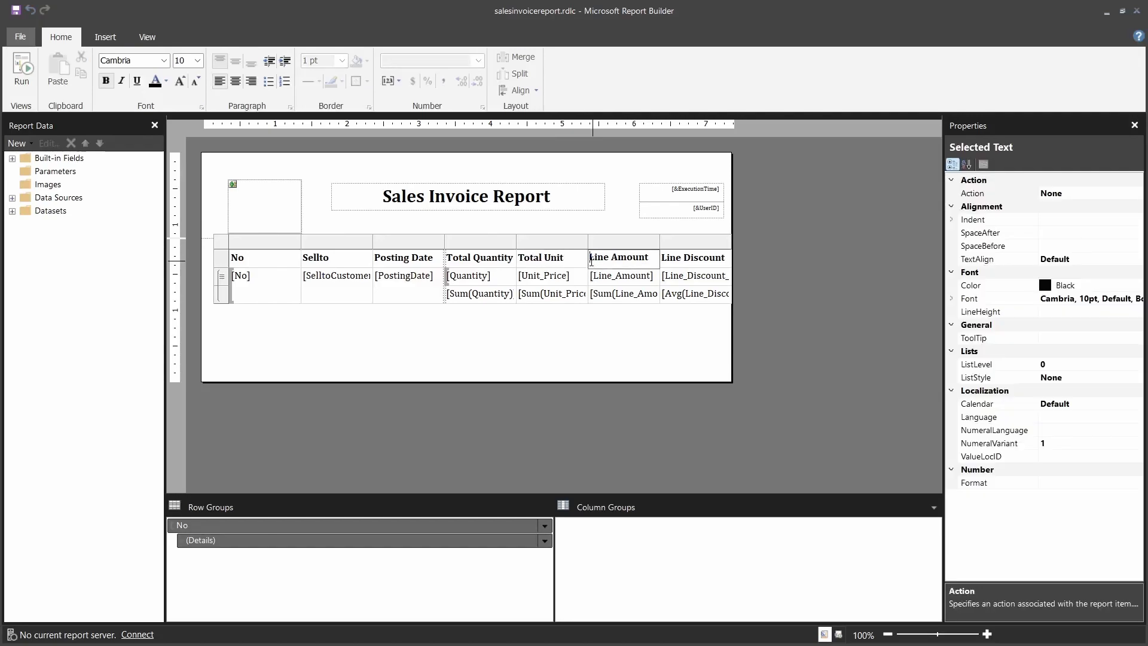
{"action": "double_click", "coordinate": [590, 261]}
{"action": "left_click", "coordinate": [591, 261]}
{"action": "type", "text": "Total"}
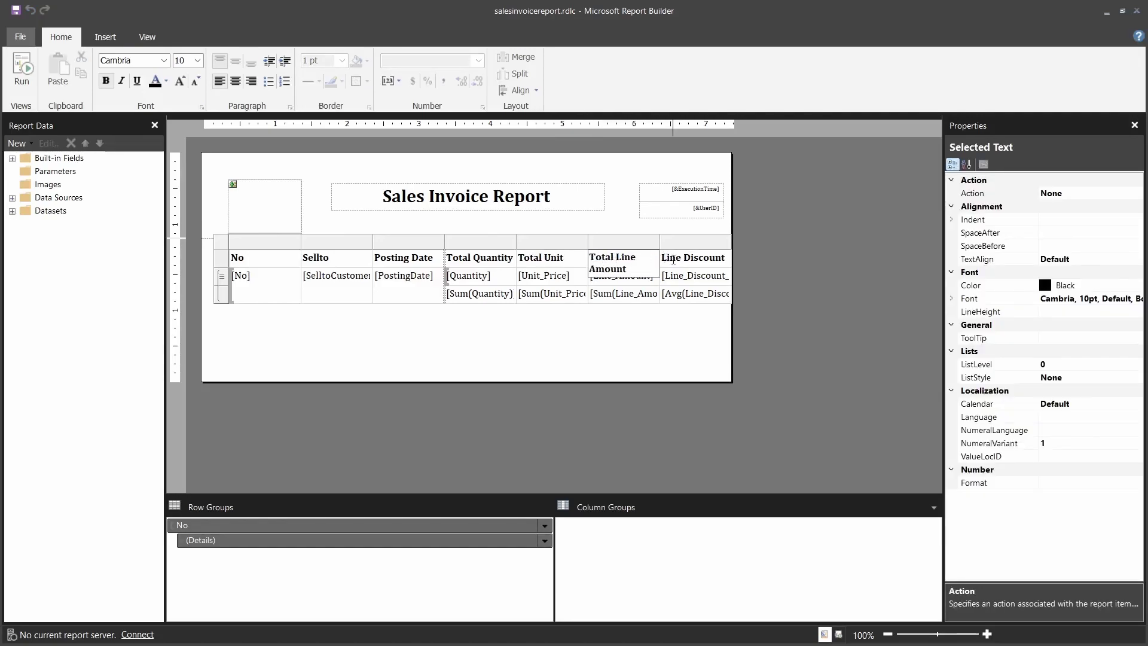
{"action": "left_click", "coordinate": [675, 260]}
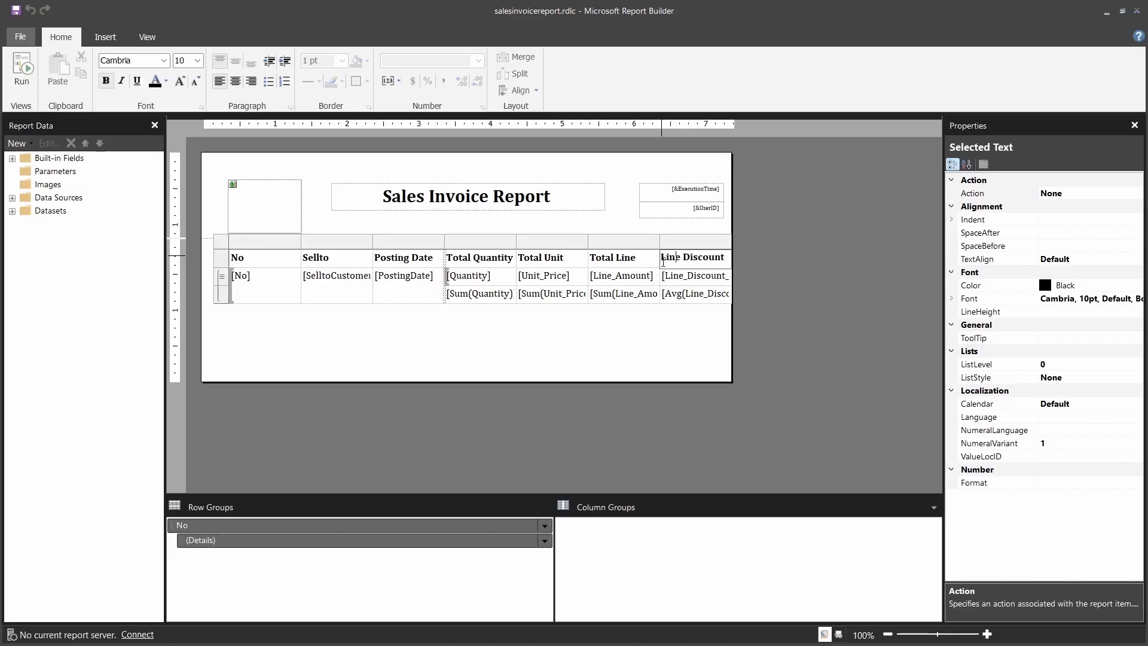
{"action": "left_click", "coordinate": [661, 261]}
{"action": "type", "text": "Average Line"}
Inspect the Quantity detail and total cells in the table
{"action": "left_click", "coordinate": [577, 352]}
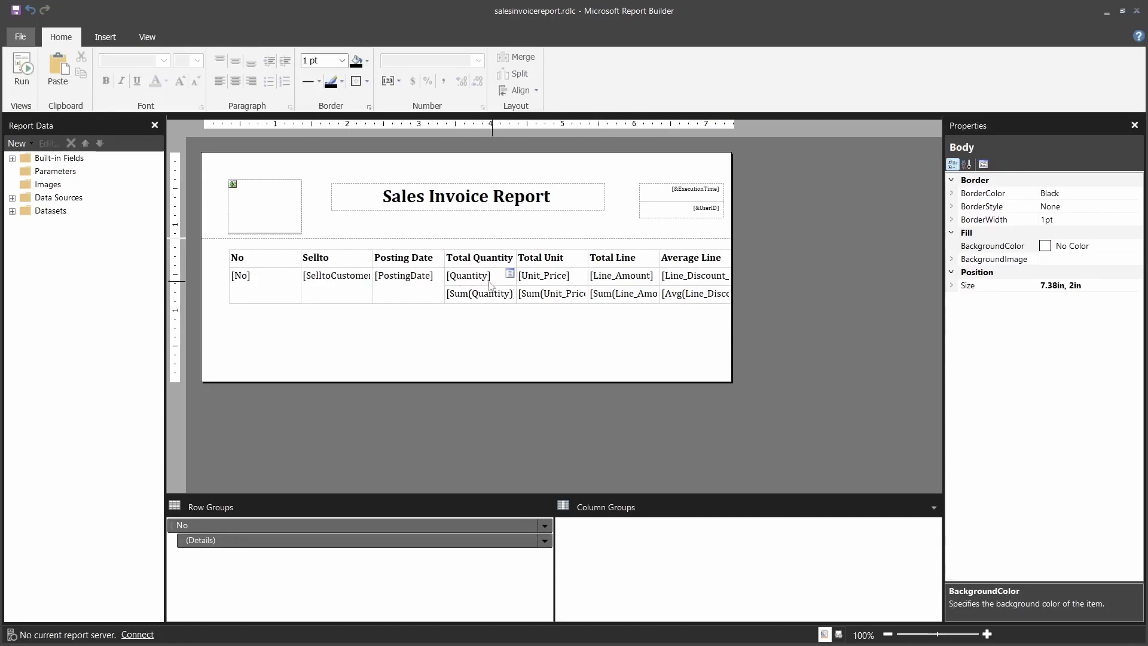
{"action": "double_click", "coordinate": [471, 278]}
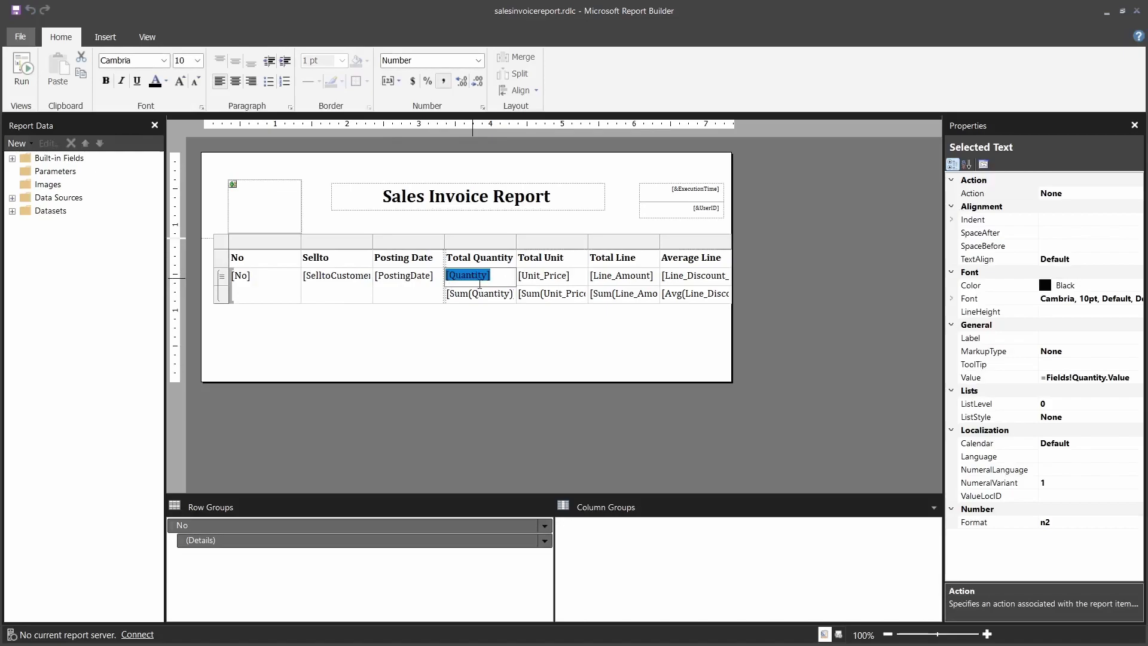
{"action": "left_click", "coordinate": [387, 301]}
{"action": "left_click", "coordinate": [483, 282]}
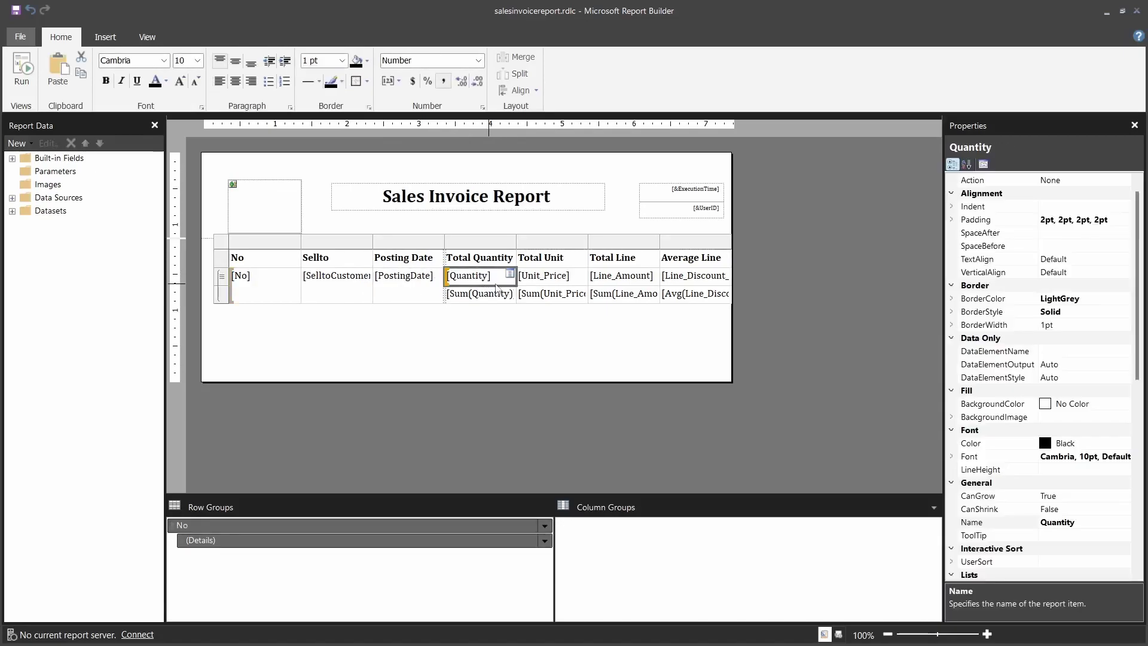
{"action": "left_click", "coordinate": [507, 291]}
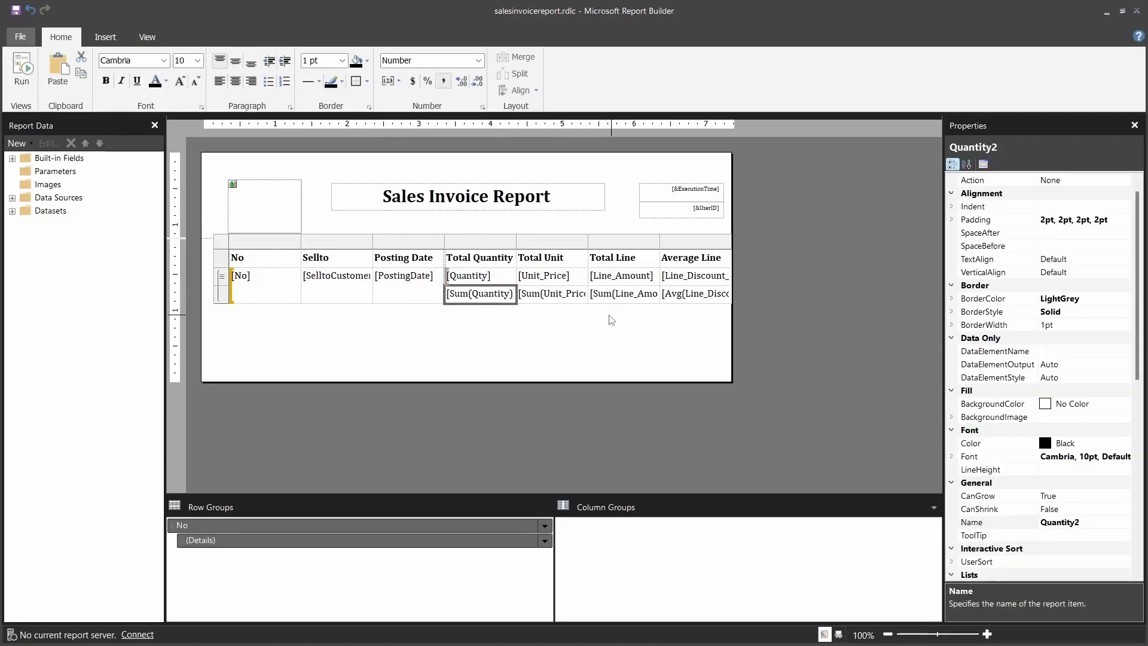
{"action": "left_click", "coordinate": [227, 279]}
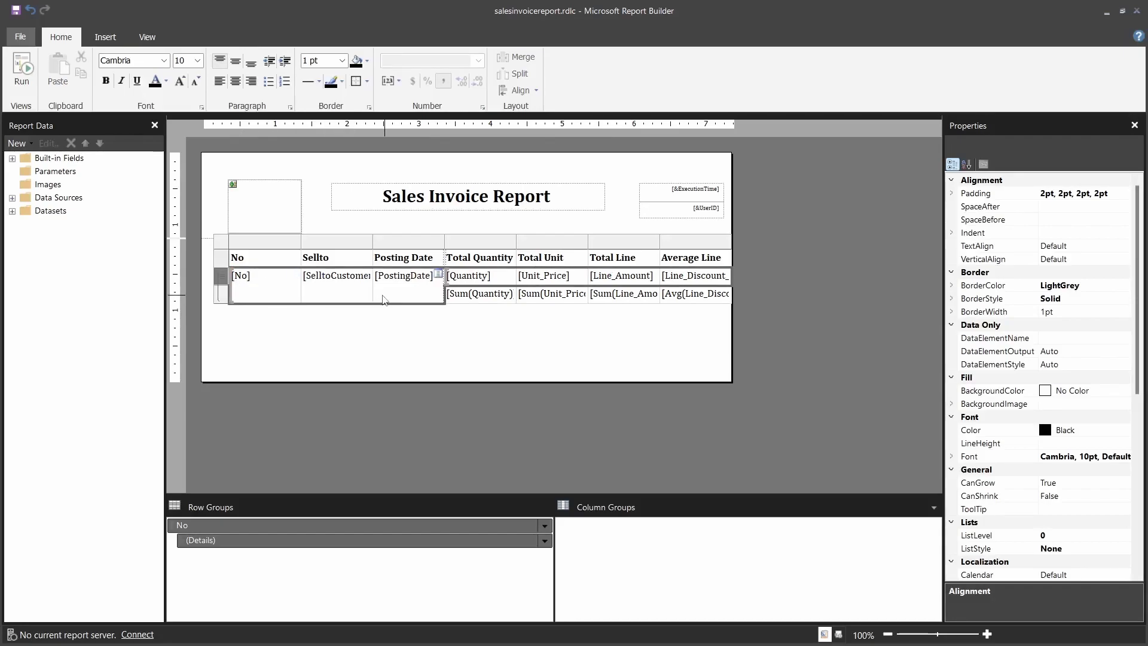
Check the Quantity, Unit Price and Line Discount total expressions
{"action": "left_click", "coordinate": [470, 294]}
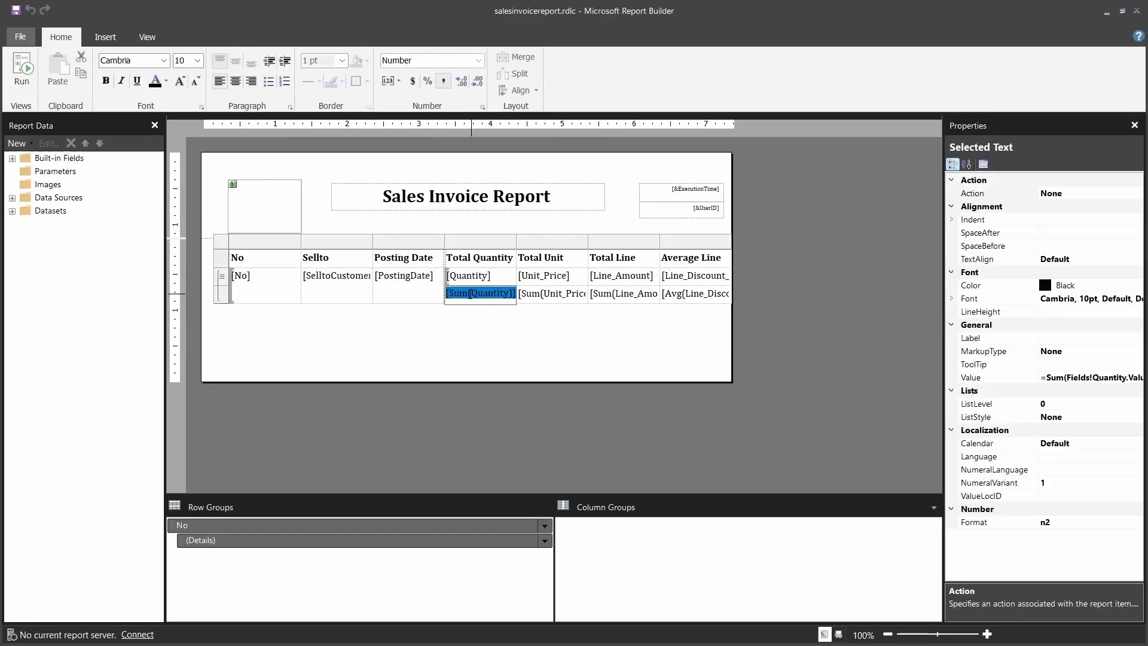
{"action": "left_click", "coordinate": [535, 296]}
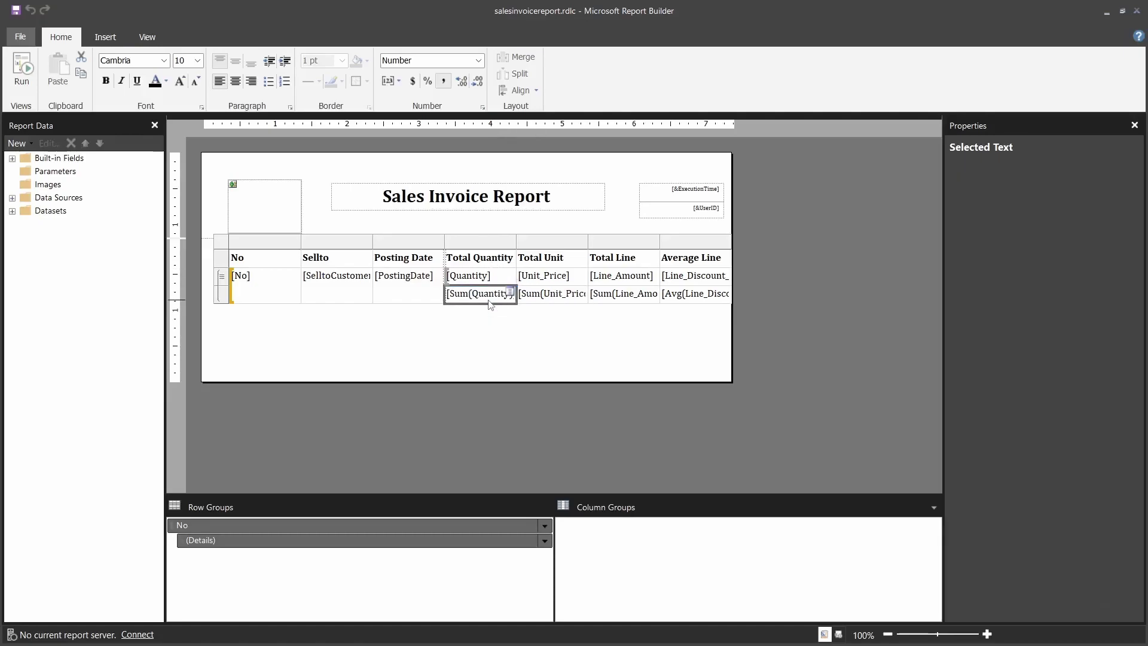
{"action": "left_click", "coordinate": [491, 301]}
{"action": "left_click", "coordinate": [580, 292]}
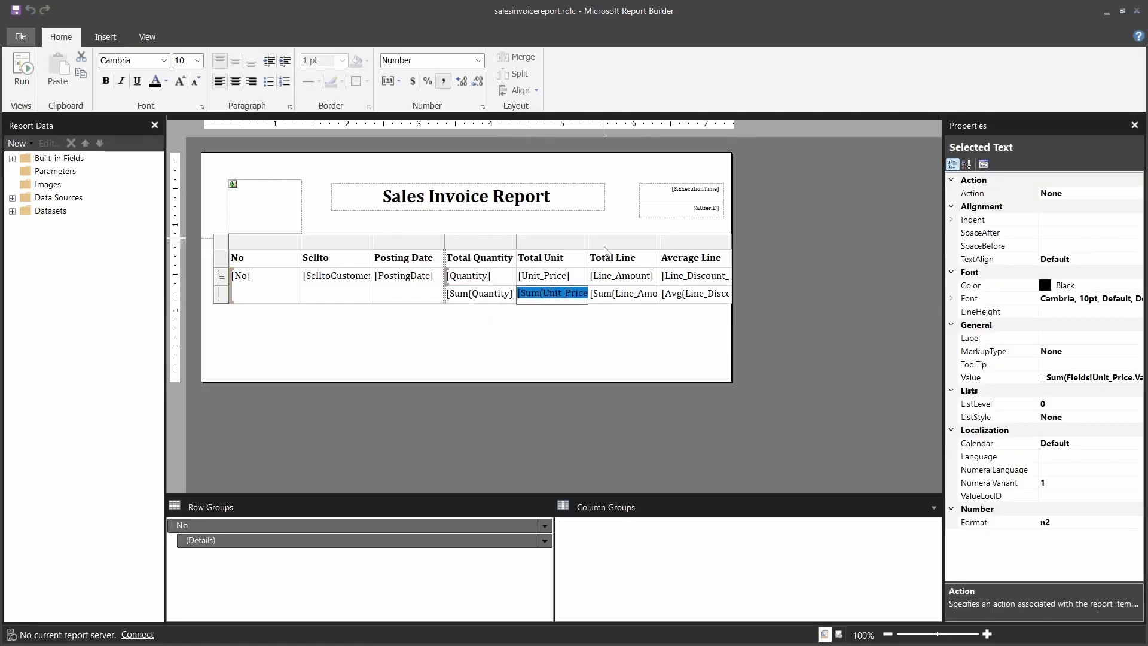
{"action": "left_click", "coordinate": [697, 293]}
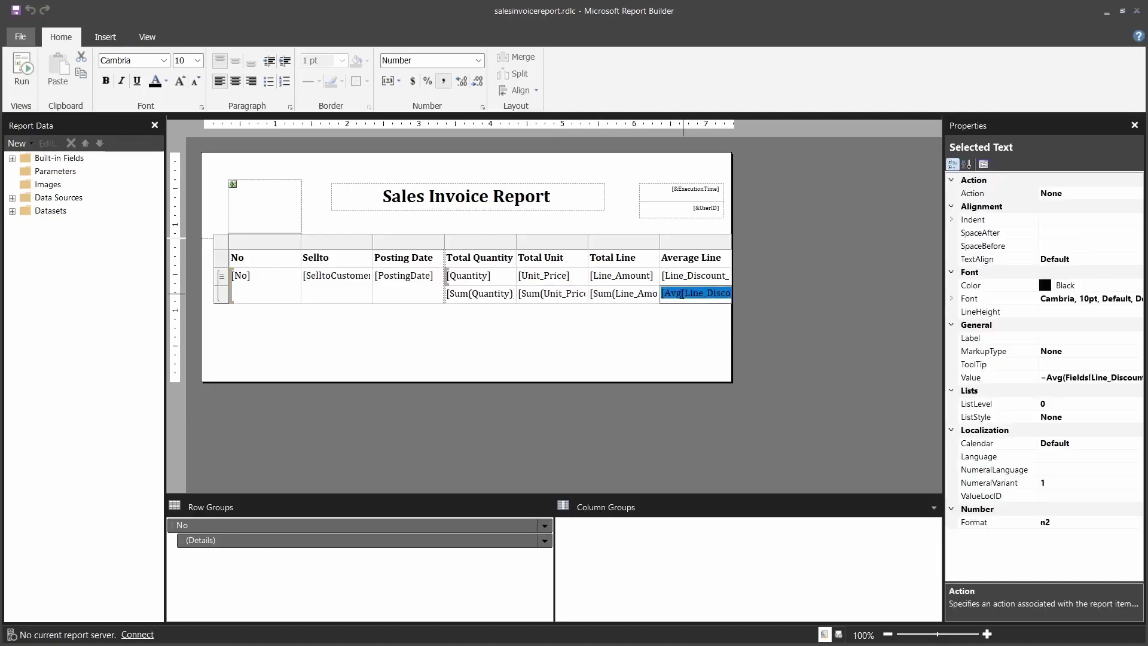
{"action": "left_click", "coordinate": [221, 278]}
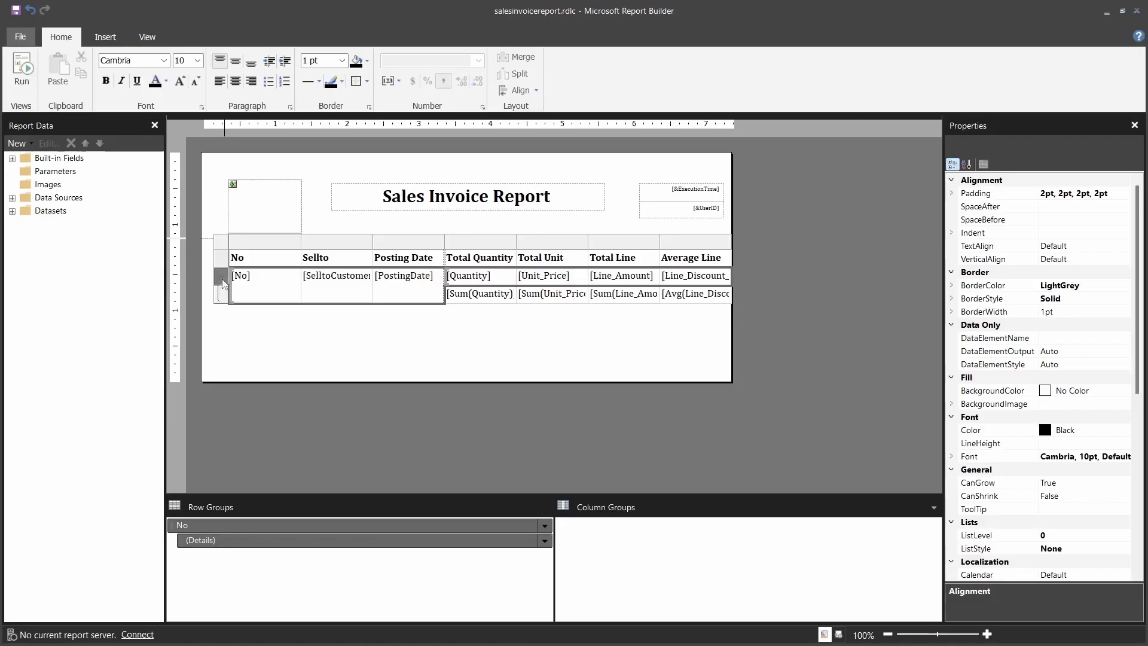
Set the detail row's Row Visibility to Hide
{"action": "right_click", "coordinate": [226, 281]}
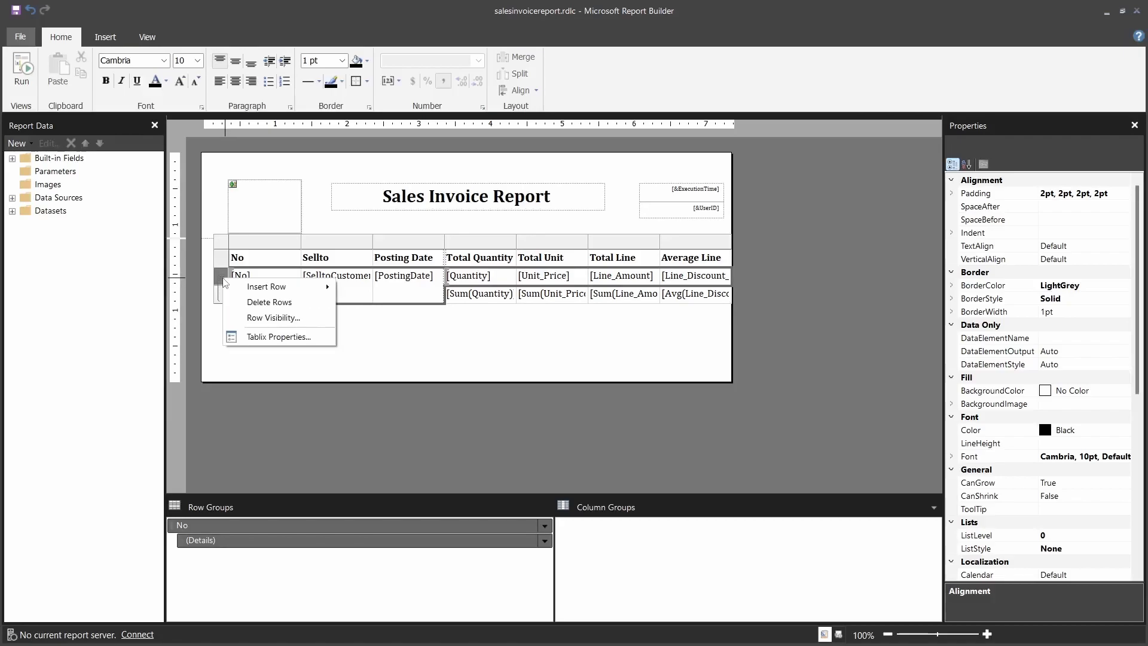
{"action": "left_click", "coordinate": [253, 342]}
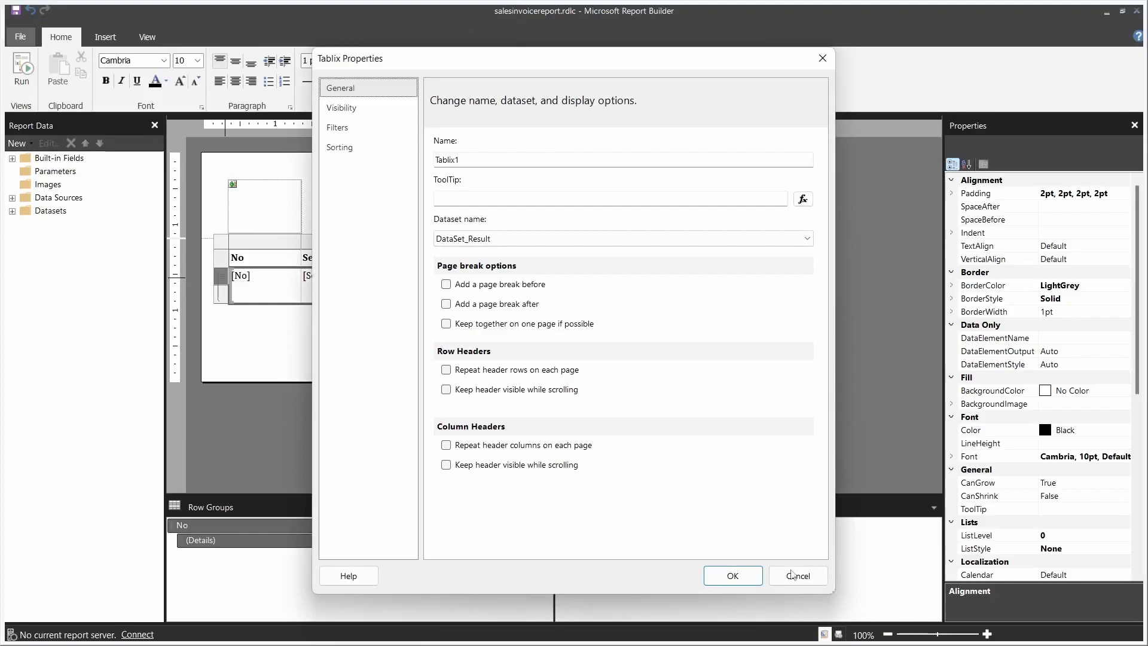
{"action": "left_click", "coordinate": [797, 576]}
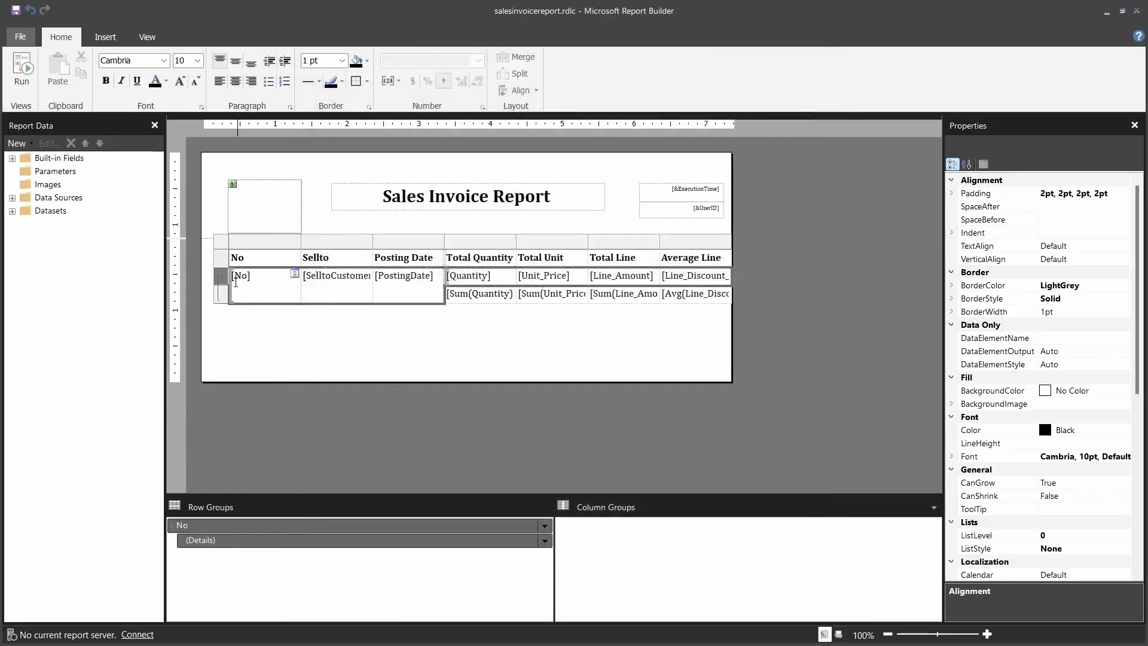
{"action": "right_click", "coordinate": [223, 279]}
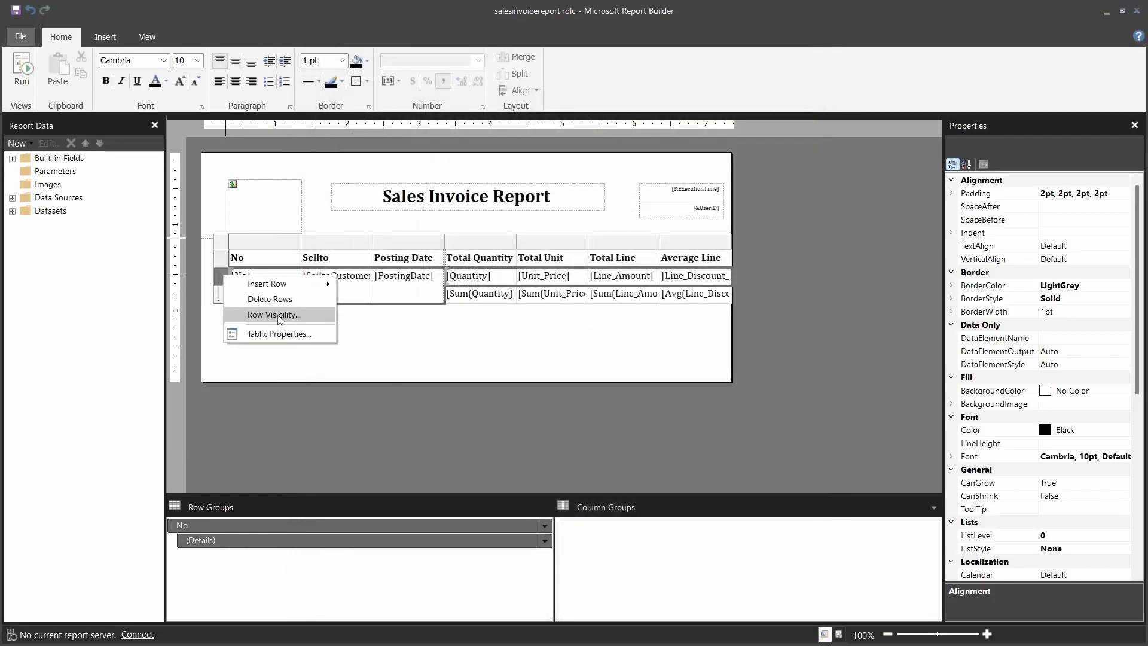
{"action": "left_click", "coordinate": [279, 318]}
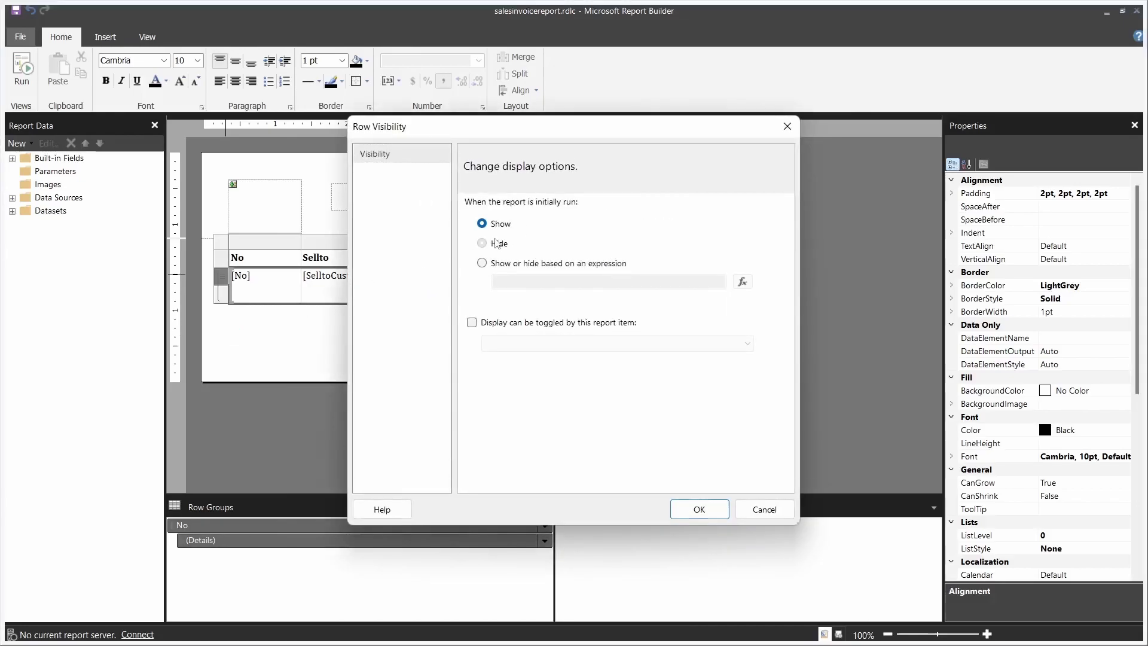
{"action": "left_click", "coordinate": [495, 242]}
{"action": "left_click", "coordinate": [697, 508]}
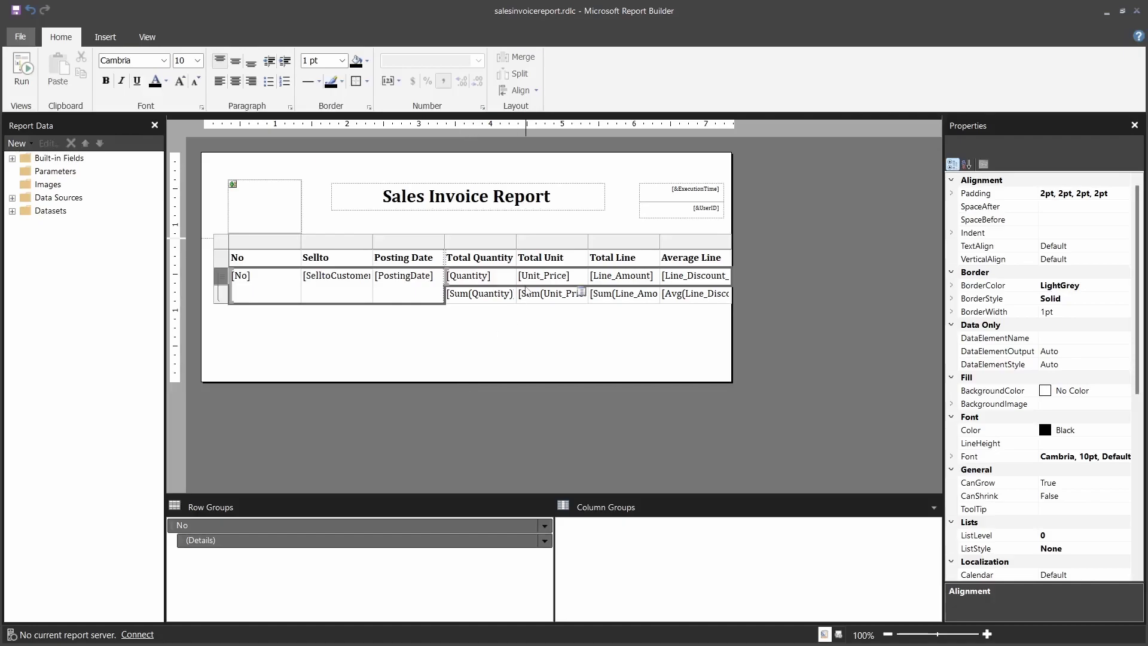
Inspect the detail row's Quantity, Unit_Price, No and SelltoCustomerName cells
{"action": "double_click", "coordinate": [489, 275]}
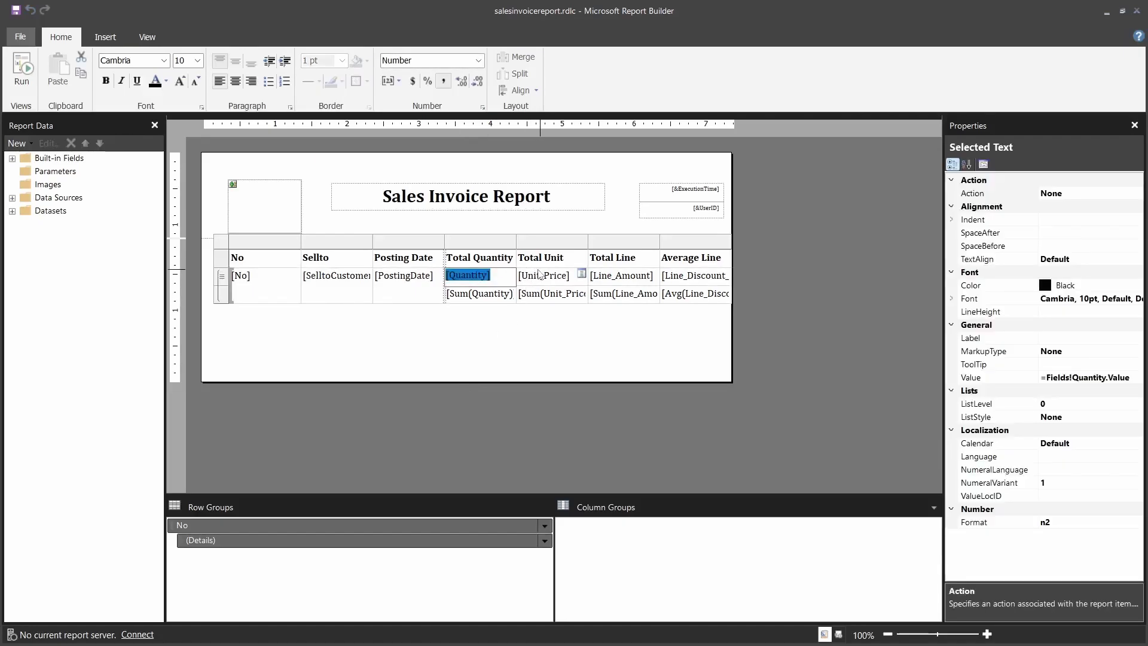
{"action": "left_click", "coordinate": [580, 274]}
{"action": "left_click", "coordinate": [469, 339]}
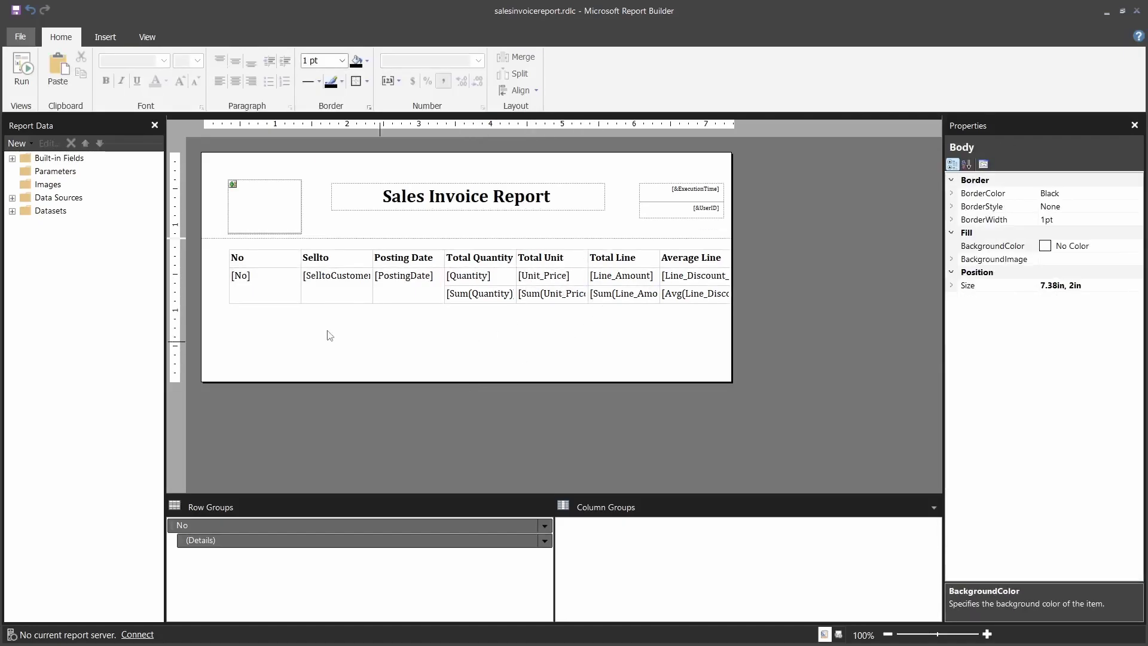
{"action": "left_click", "coordinate": [260, 303]}
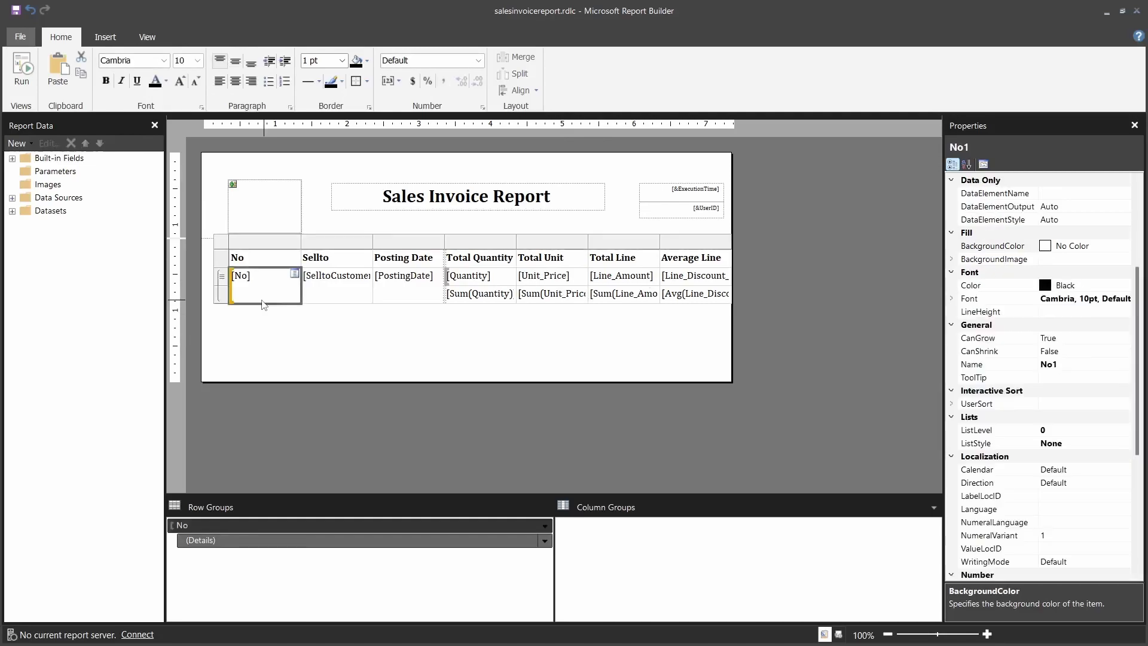
{"action": "left_click", "coordinate": [329, 296]}
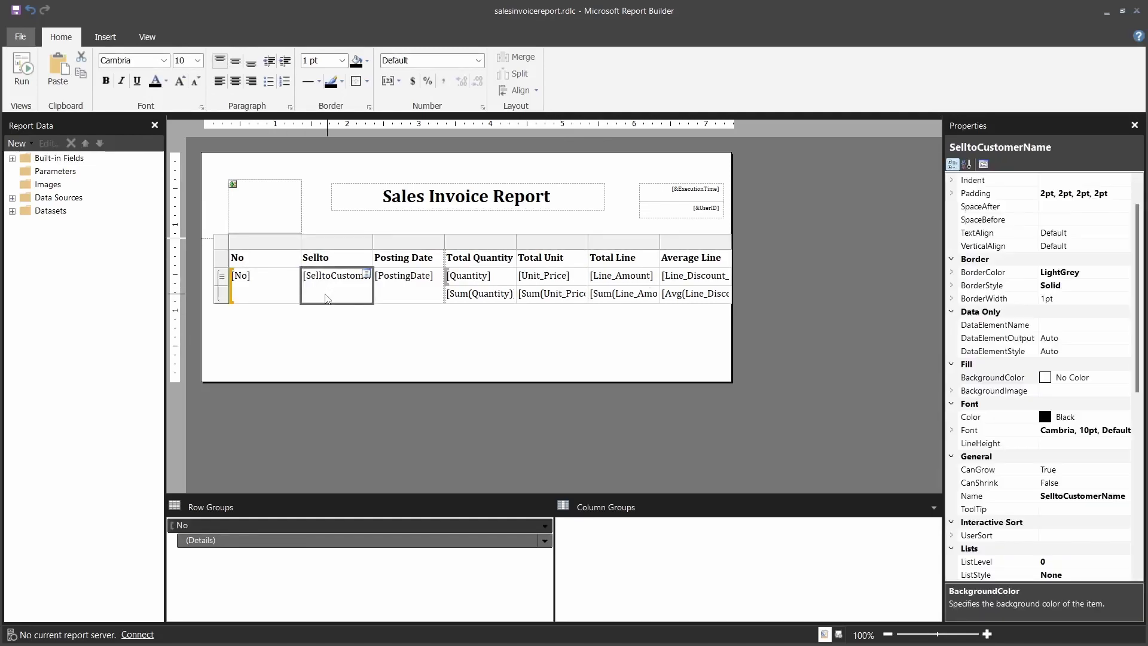
{"action": "left_click", "coordinate": [274, 298]}
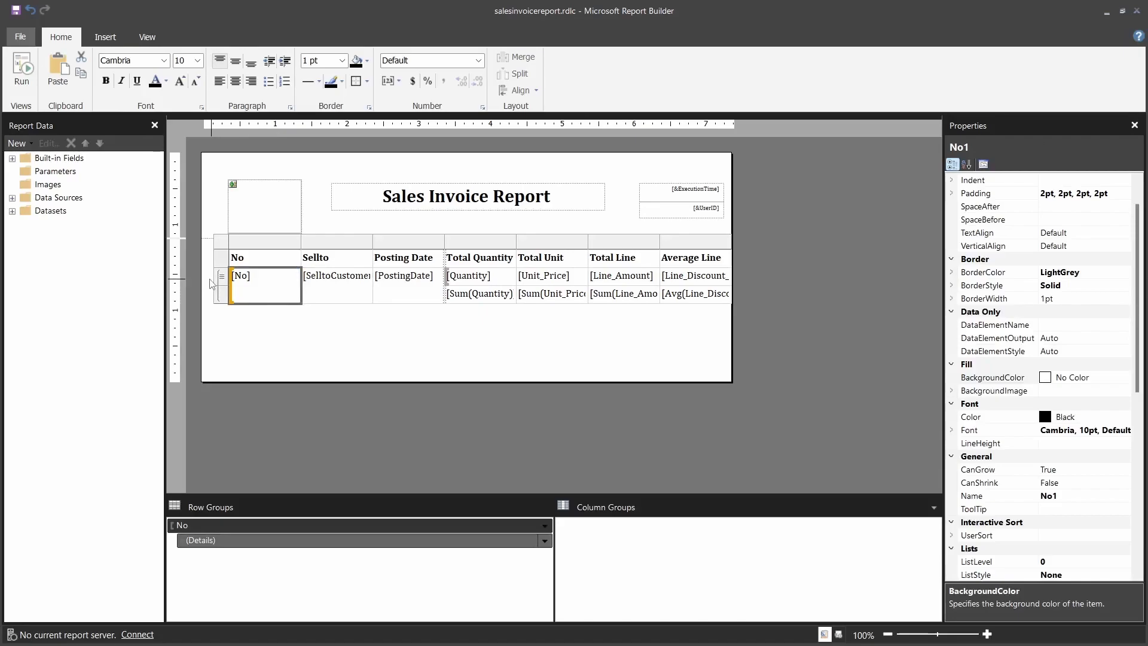
{"action": "left_click", "coordinate": [226, 283]}
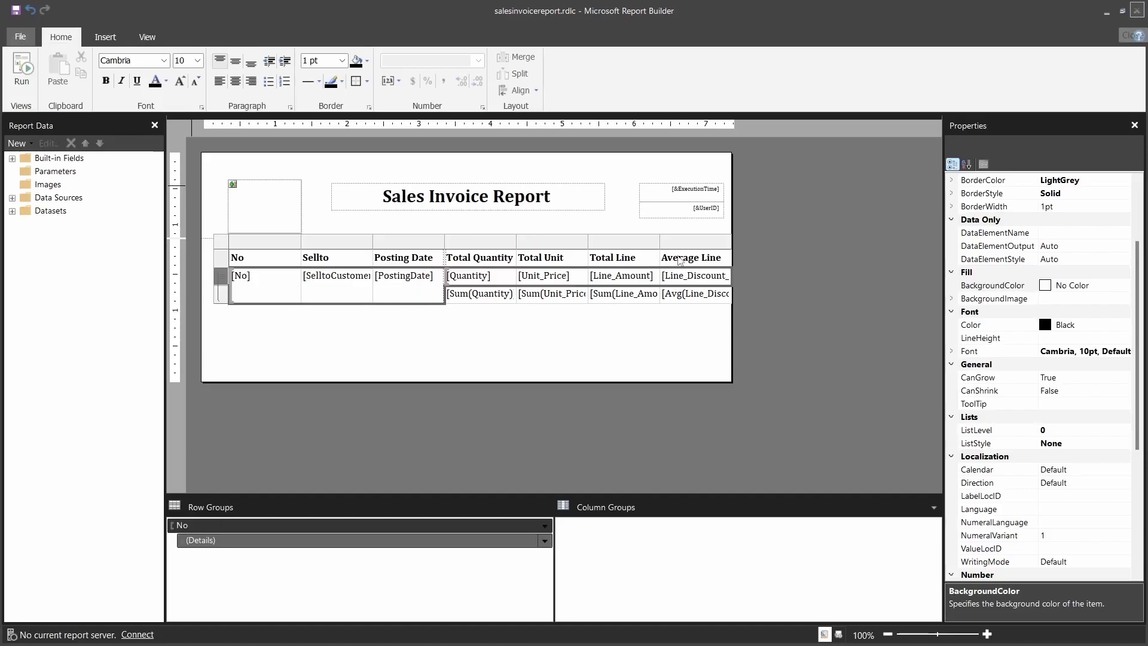
Publish the AL report extension from the VS Code project with F5
{"action": "key", "text": "alt+Tab"}
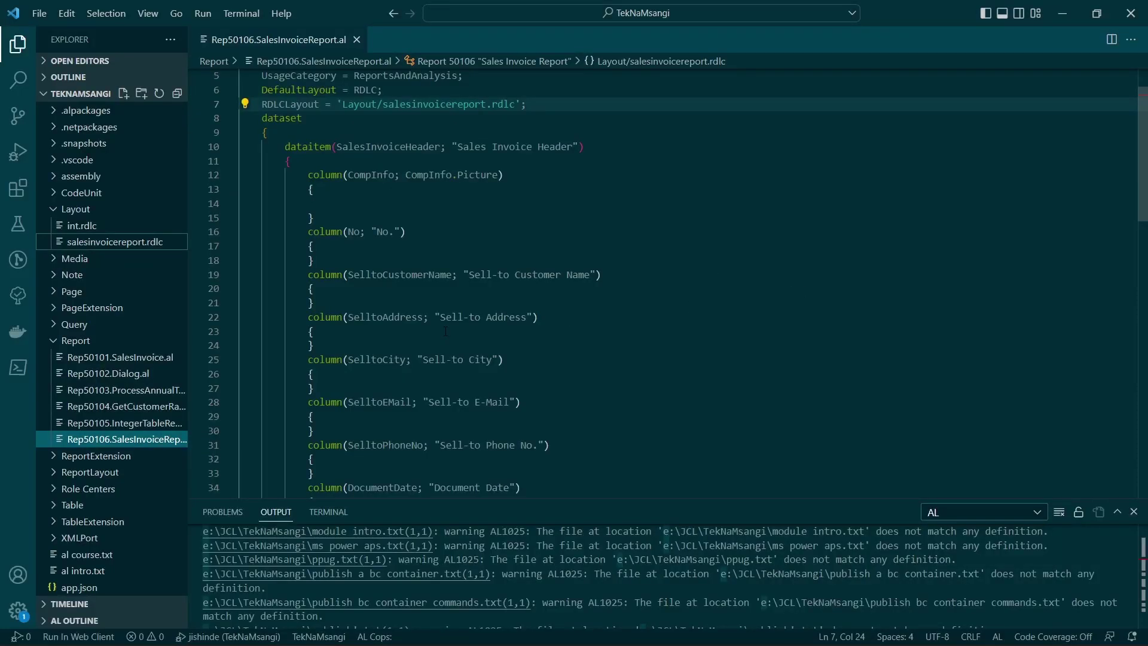
{"action": "left_click", "coordinate": [445, 331]}
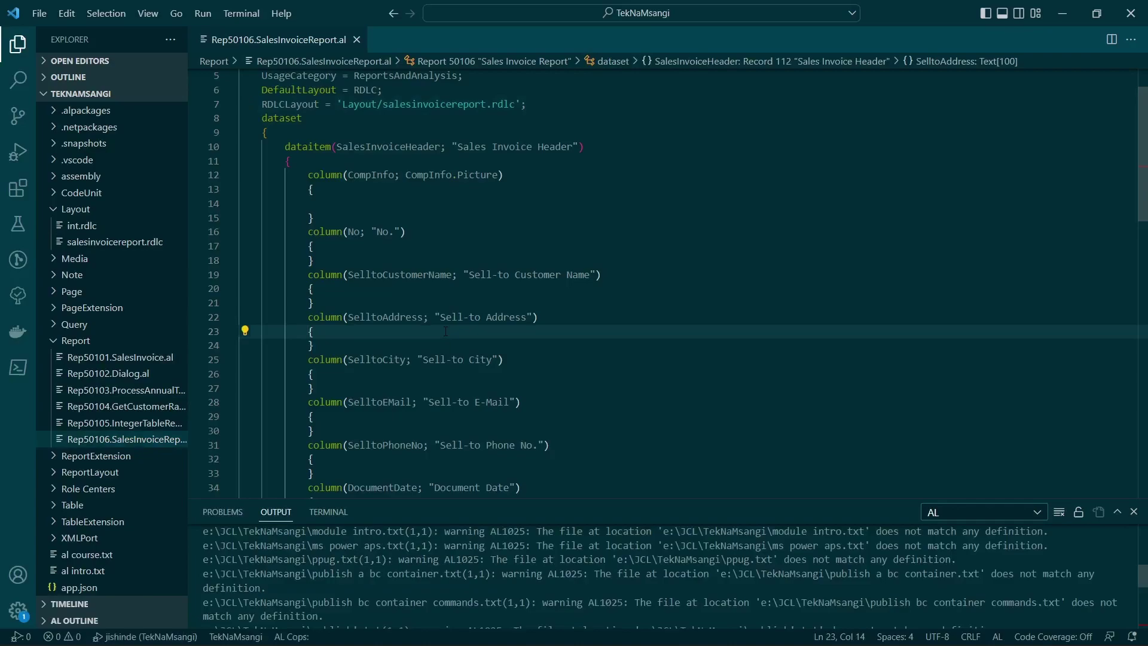
{"action": "key", "text": "F5"}
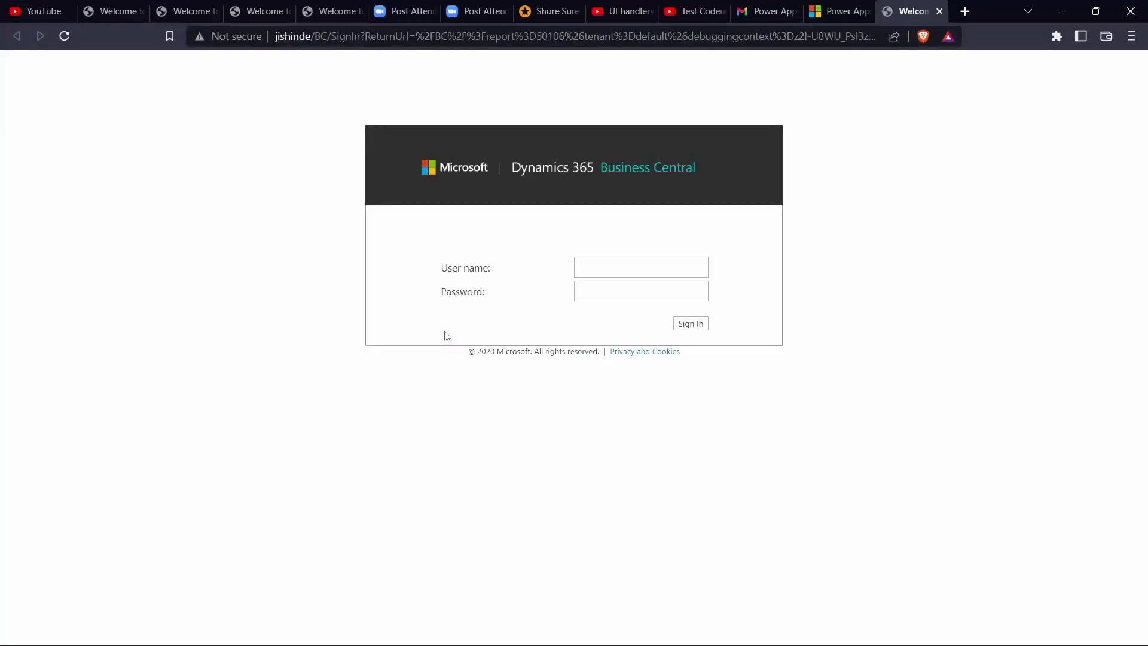
Go full screen and enter the user name and password on the Business Central sign-in page
{"action": "key", "text": "F11"}
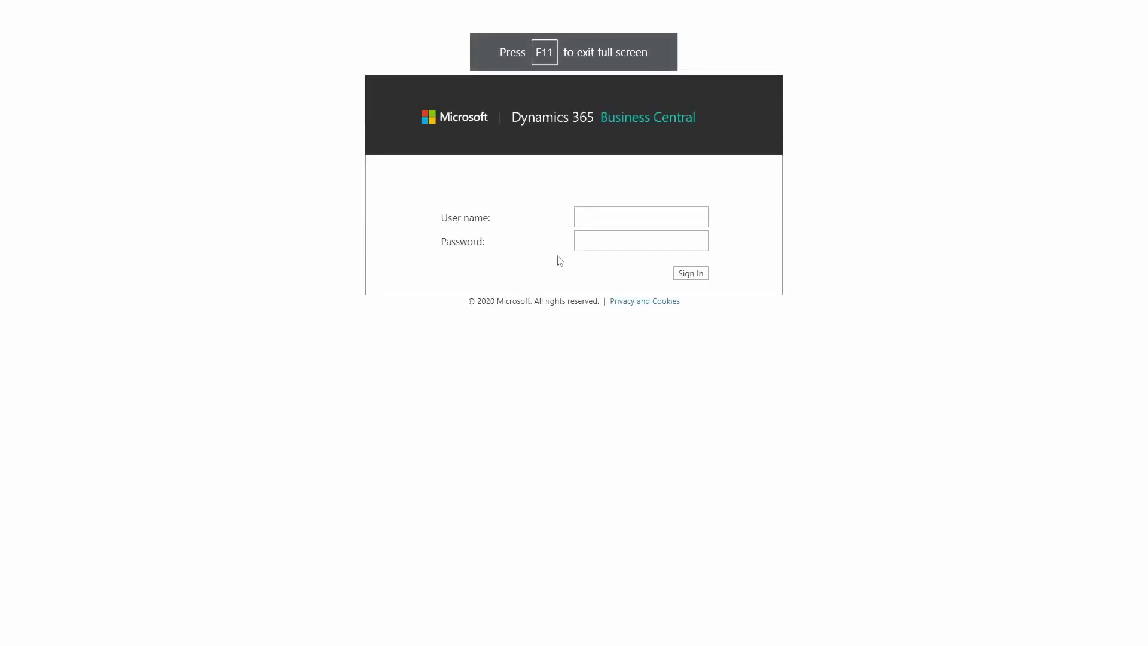
{"action": "left_click", "coordinate": [604, 222]}
{"action": "type", "text": "tek"}
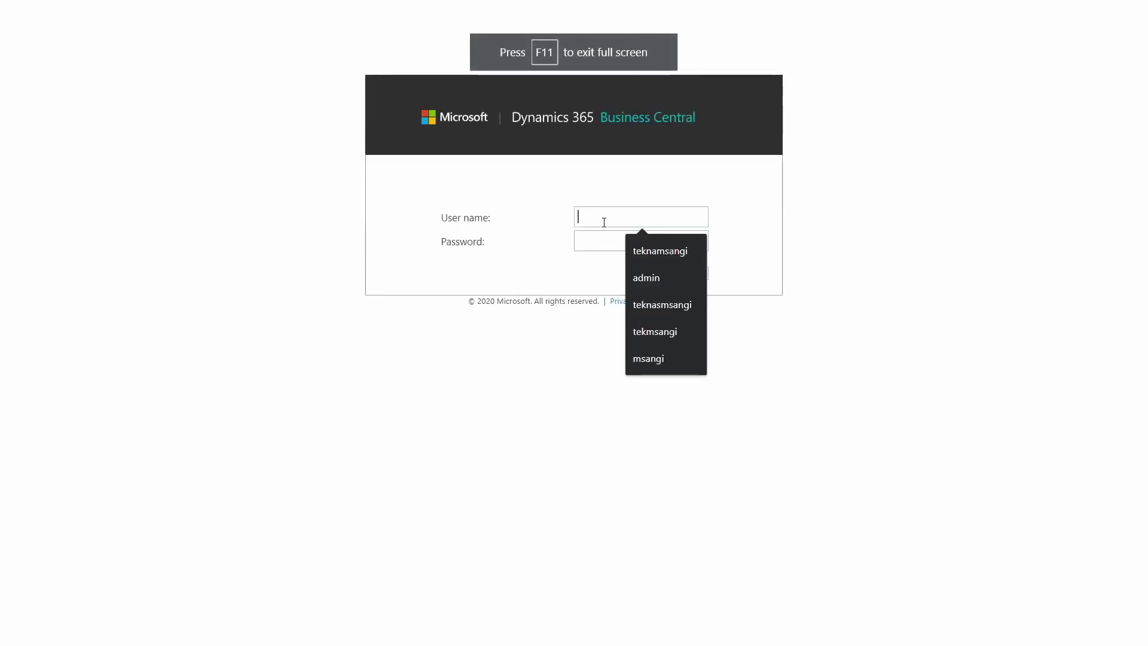
{"action": "type", "text": "namsangi"}
{"action": "key", "text": "BackSpace"}
{"action": "key", "text": "BackSpace"}
{"action": "type", "text": "gi"}
{"action": "key", "text": "Tab"}
{"action": "type", "text": "•••••••"}
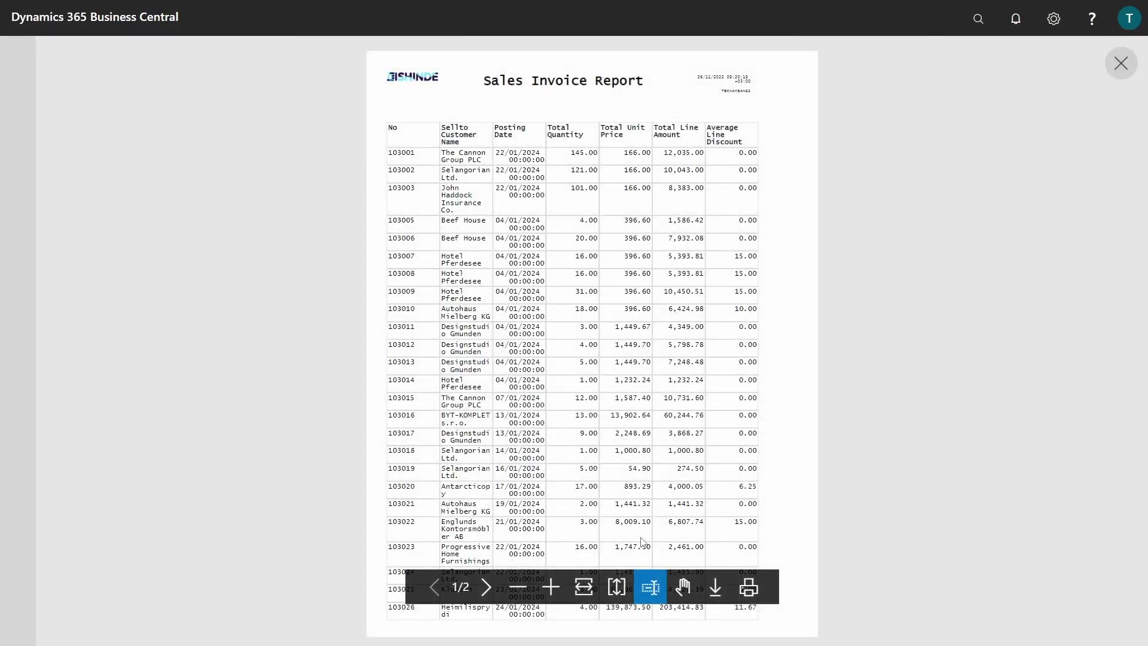
Fit the Sales Invoice Report preview to page width and pick invoice 103001
{"action": "left_click", "coordinate": [586, 589]}
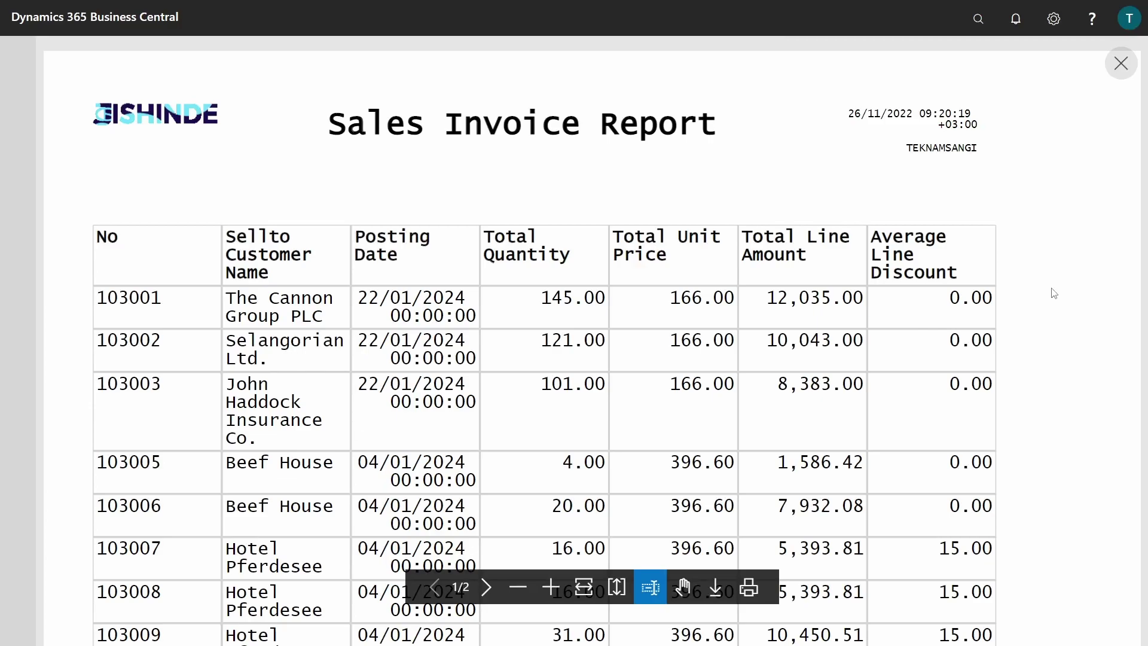
{"action": "double_click", "coordinate": [120, 299]}
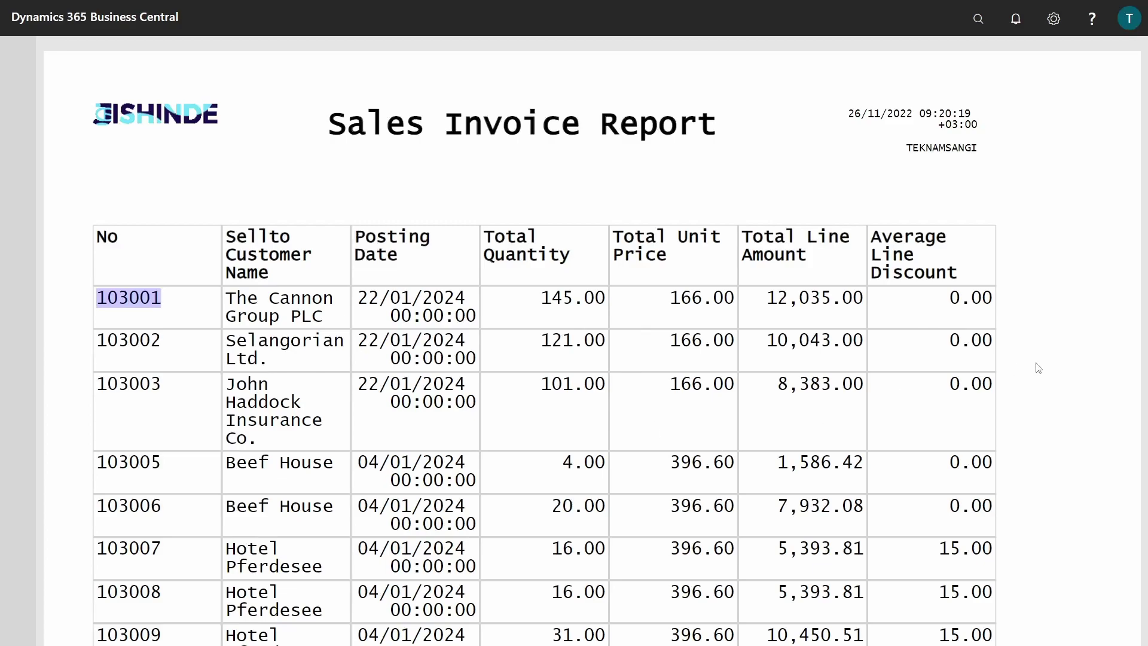
{"action": "scroll", "coordinate": [1048, 358], "scroll_direction": "down", "scroll_amount": 3}
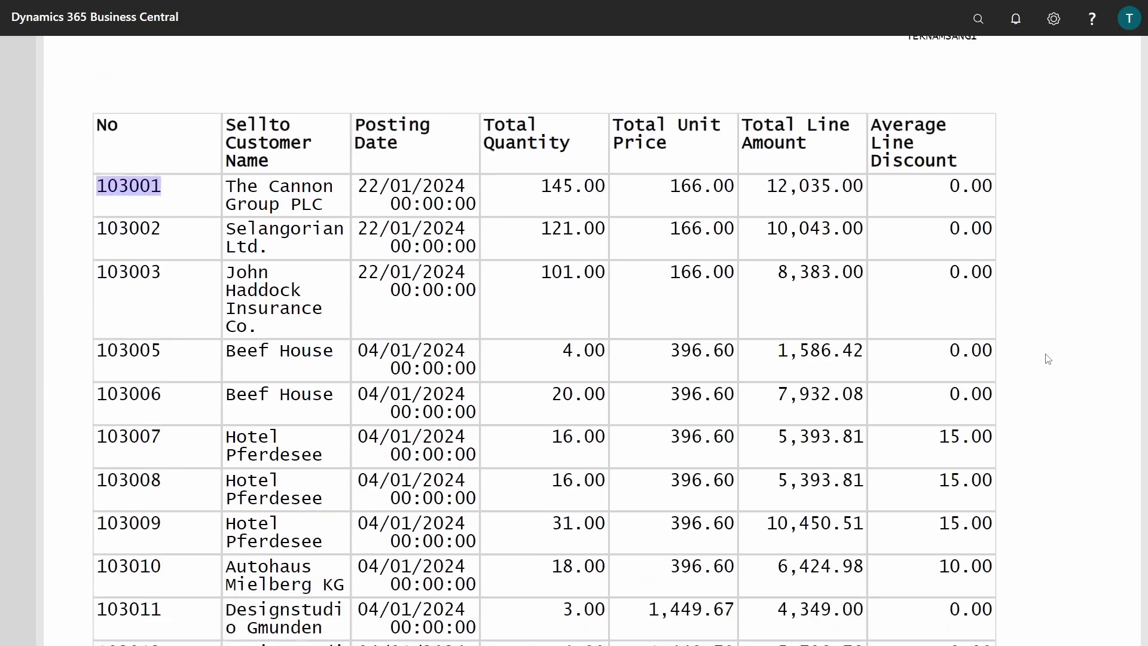
{"action": "scroll", "coordinate": [1047, 359], "scroll_direction": "down", "scroll_amount": 1}
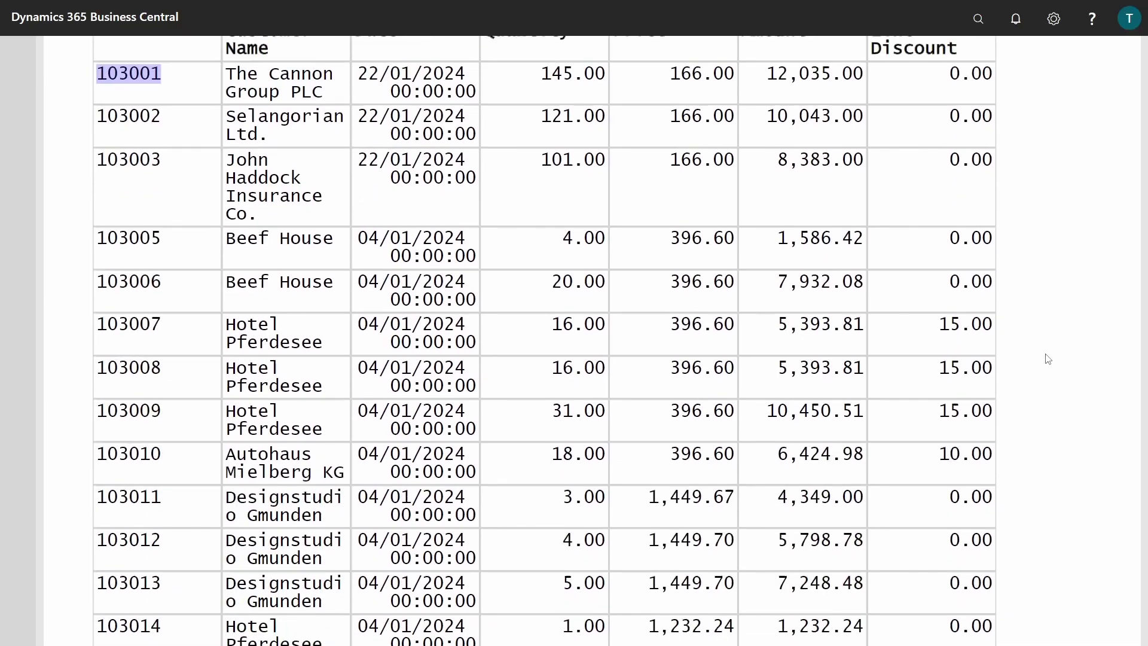
{"action": "scroll", "coordinate": [1048, 359], "scroll_direction": "up", "scroll_amount": 4}
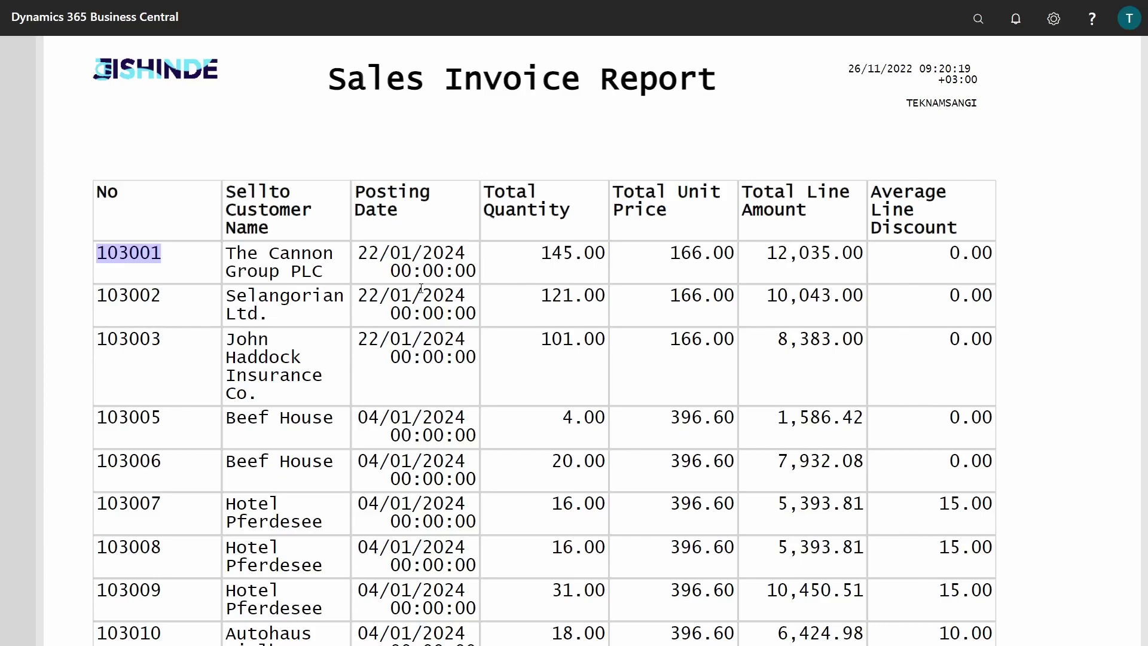
{"action": "scroll", "coordinate": [421, 288], "scroll_direction": "down", "scroll_amount": 5}
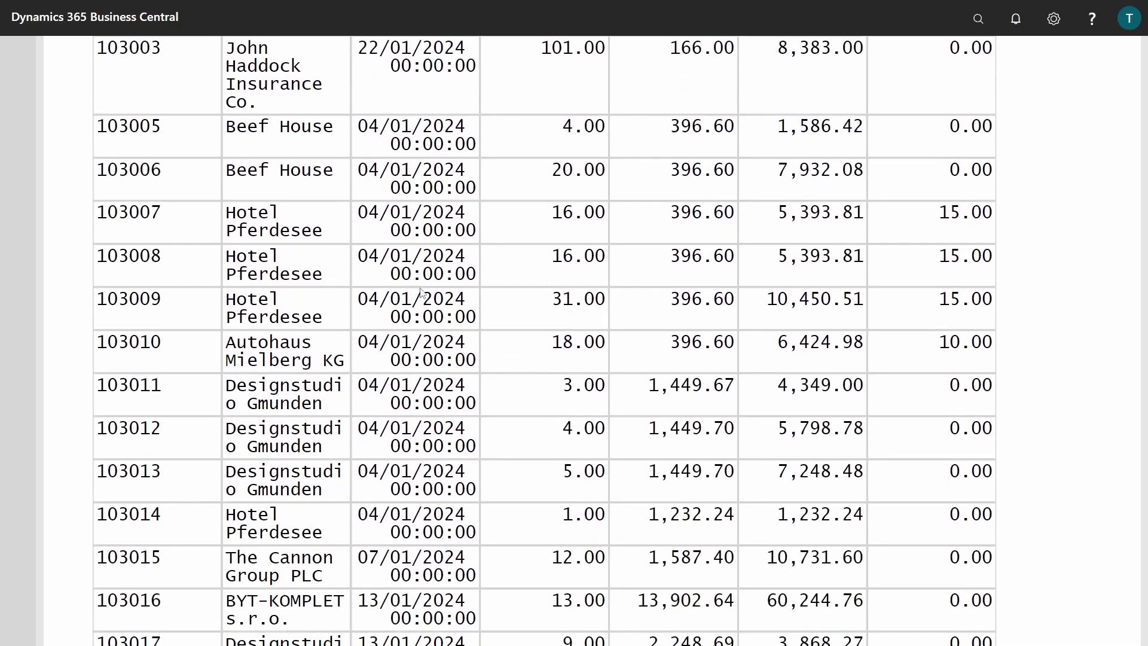
{"action": "scroll", "coordinate": [421, 292], "scroll_direction": "down", "scroll_amount": 3}
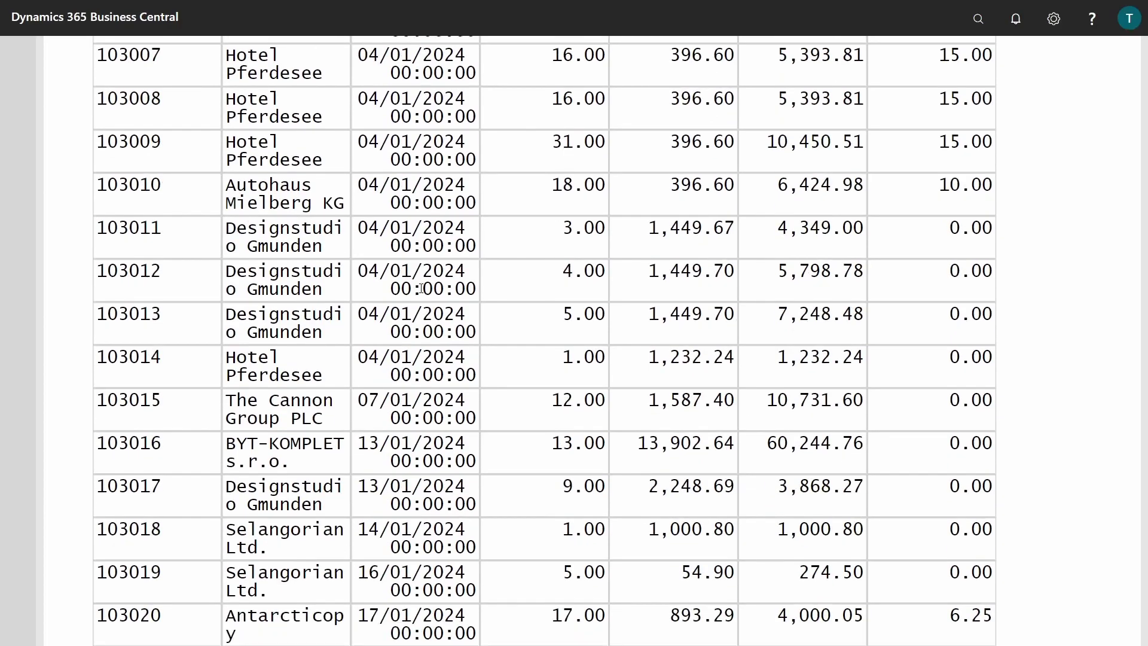
{"action": "scroll", "coordinate": [421, 288], "scroll_direction": "down", "scroll_amount": 12}
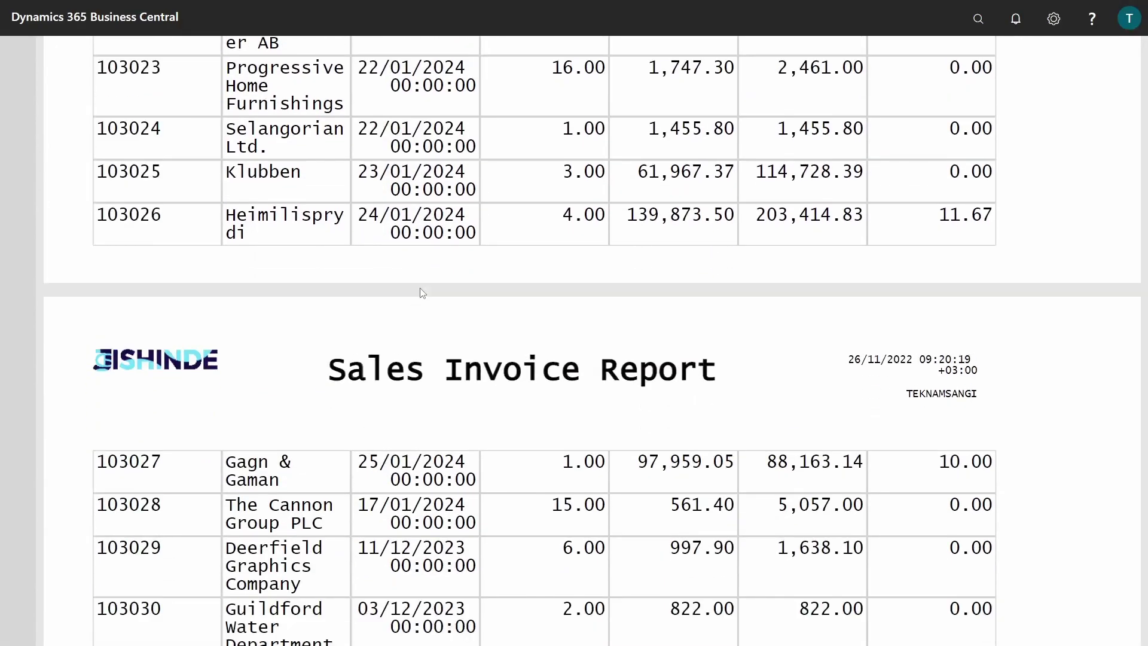